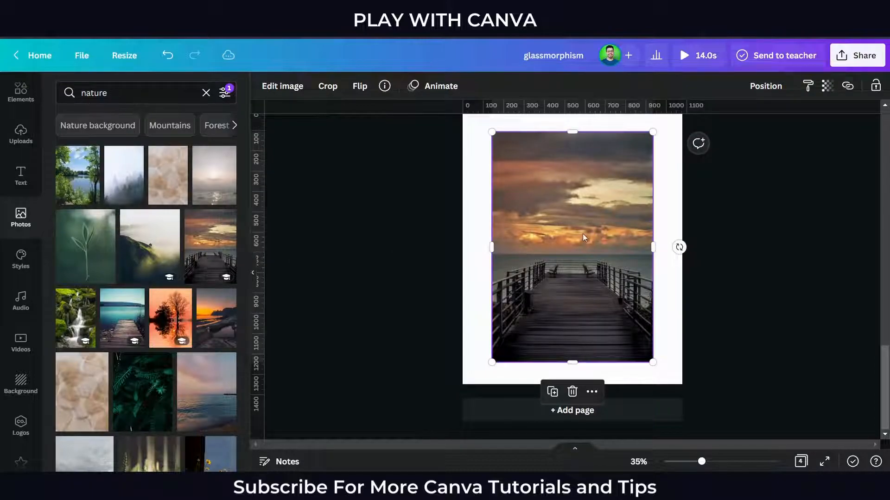
# Step: Set the pier photo as the page background and place a second copy on top
pyautogui.rightClick(583, 233)
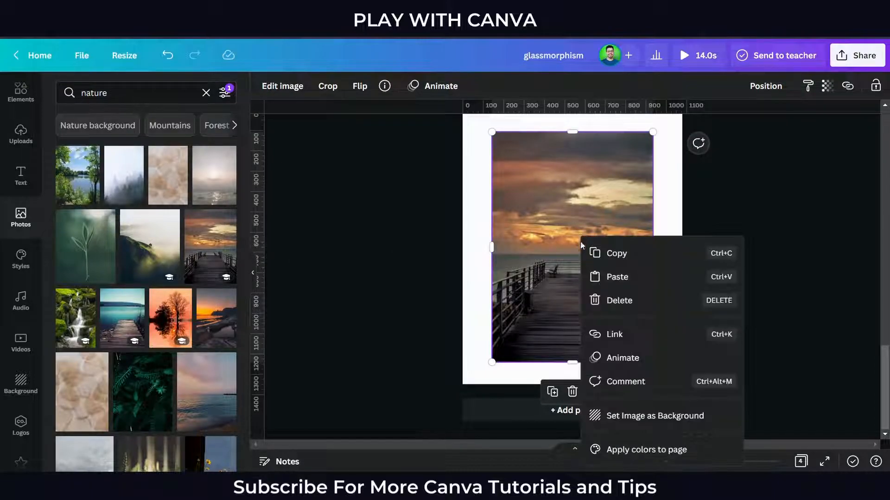
pyautogui.click(611, 416)
pyautogui.click(203, 244)
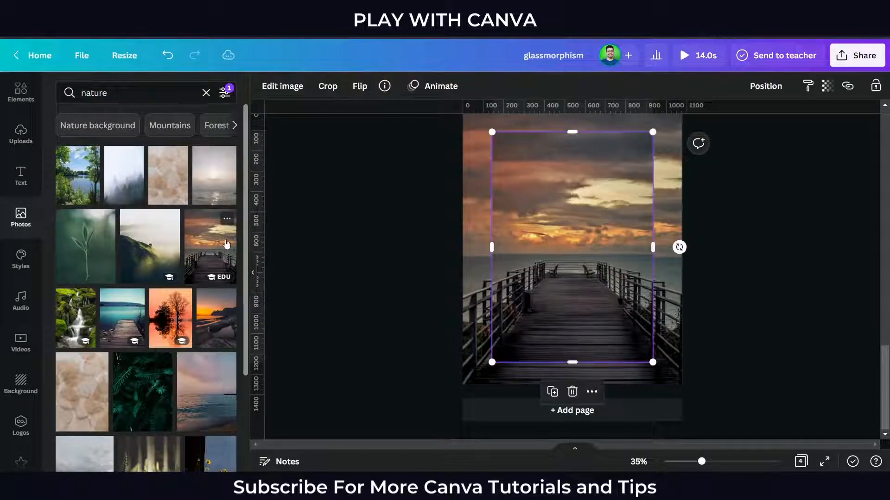
pyautogui.click(253, 283)
pyautogui.click(255, 286)
pyautogui.moveTo(447, 298); pyautogui.dragTo(468, 291)
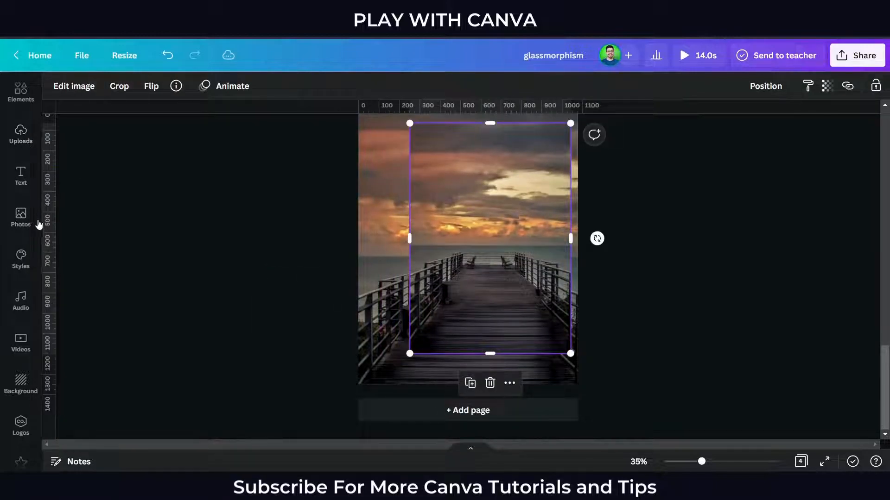
# Step: Search the Elements library for 'Frame' and show all result types
pyautogui.click(23, 217)
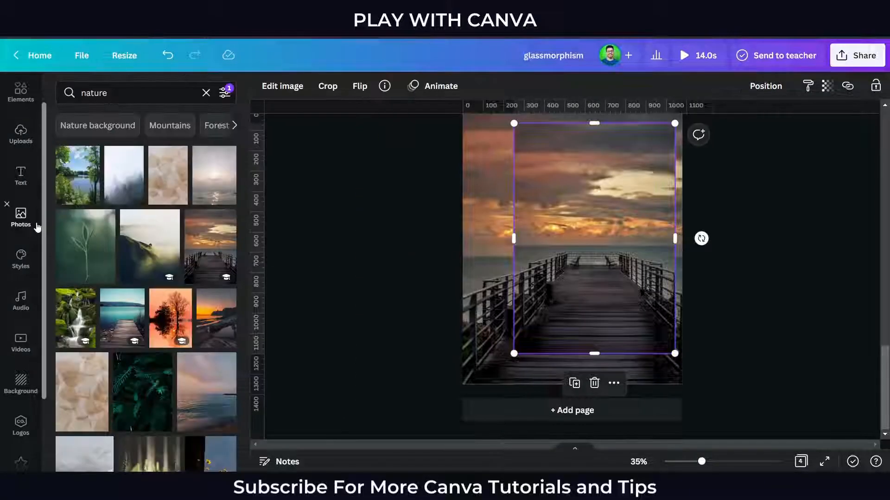
pyautogui.click(17, 132)
pyautogui.click(20, 90)
pyautogui.click(106, 93)
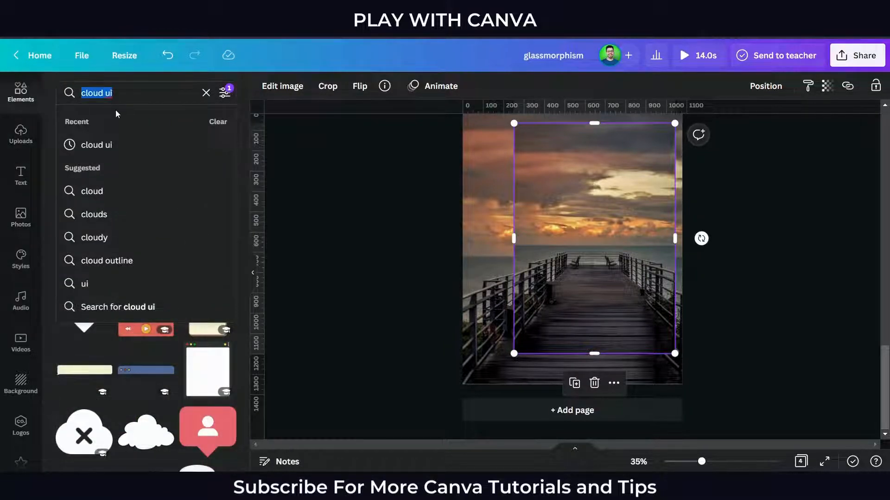
pyautogui.write('fra')
pyautogui.click(116, 145)
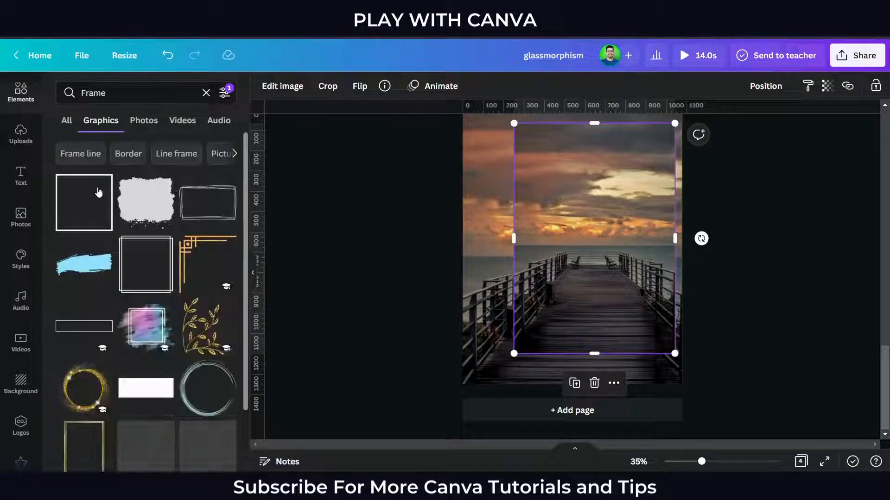
pyautogui.click(66, 120)
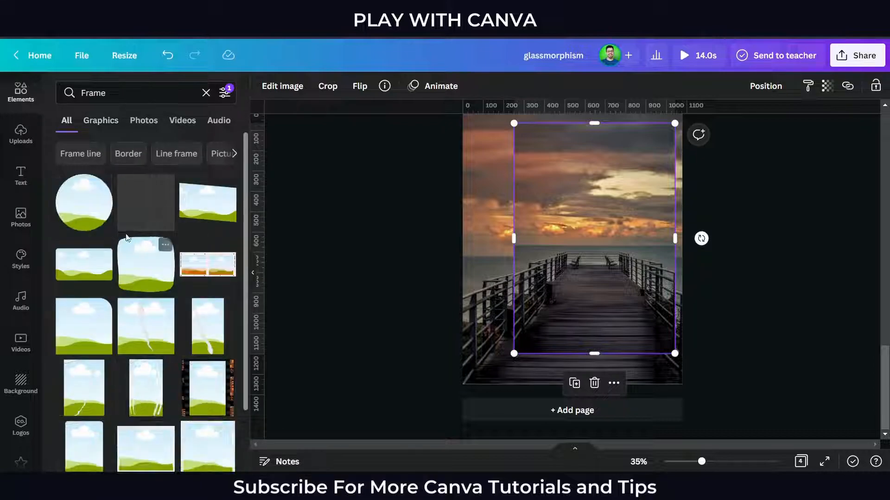
# Step: Add a landscape rectangle frame, fill it with the pier photo, and stretch it across the page centre
pyautogui.click(93, 276)
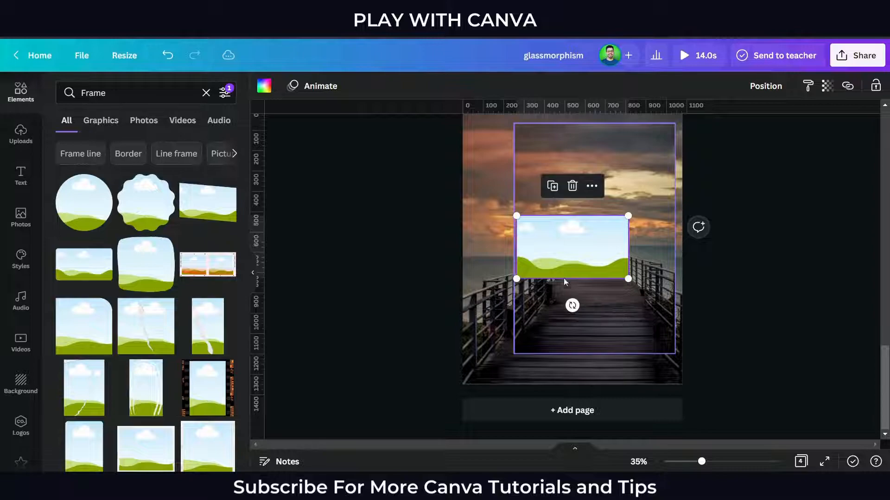
pyautogui.moveTo(644, 316); pyautogui.dragTo(567, 250)
pyautogui.moveTo(515, 278); pyautogui.dragTo(484, 296)
pyautogui.moveTo(628, 216); pyautogui.dragTo(658, 196)
pyautogui.moveTo(599, 241); pyautogui.dragTo(595, 246)
pyautogui.click(727, 282)
pyautogui.scroll(1, 723, 301)
pyautogui.scroll(-2, 722, 309)
# Step: Blur the framed pier photo to the maximum of 100 in the image adjustments
pyautogui.click(612, 288)
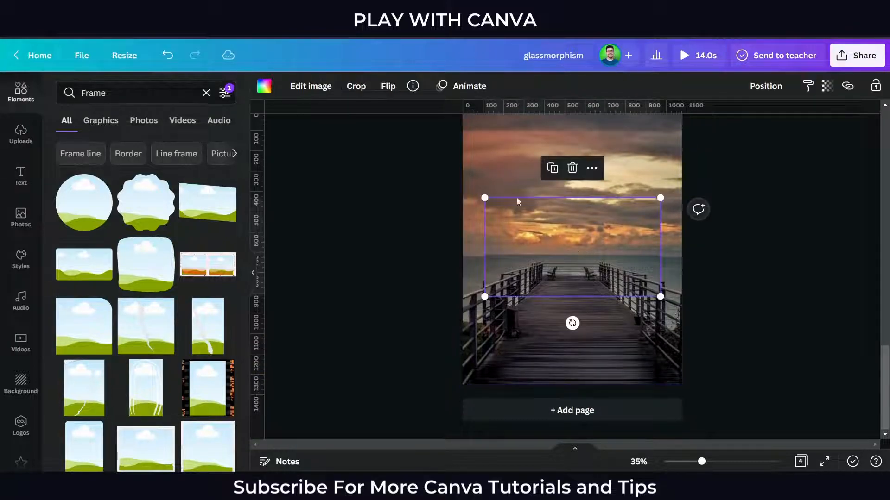
pyautogui.click(311, 88)
pyautogui.click(224, 312)
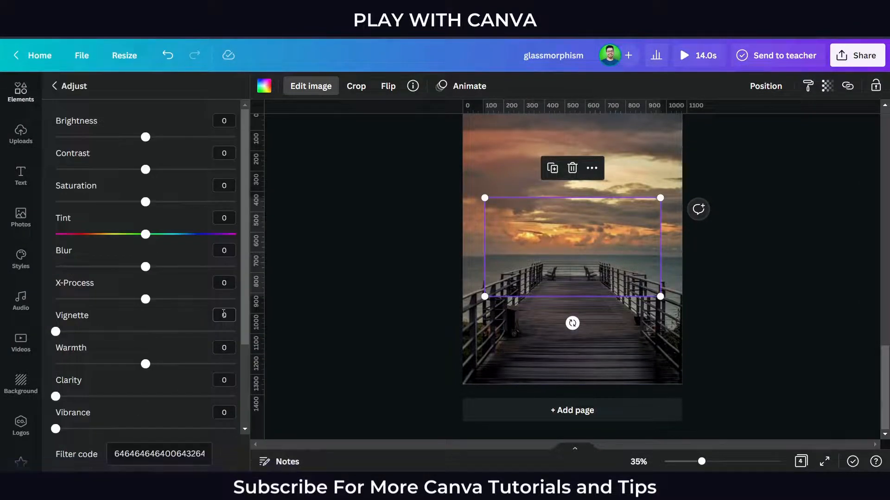
pyautogui.moveTo(145, 268); pyautogui.dragTo(295, 283)
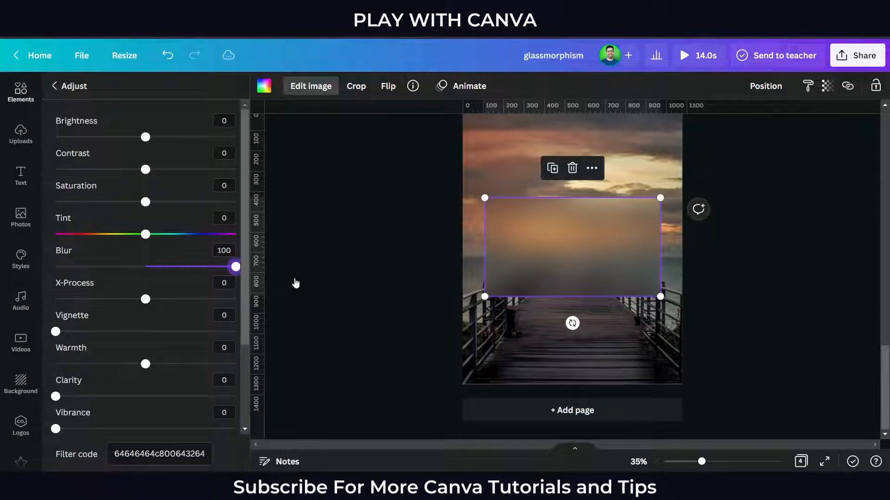
pyautogui.click(340, 279)
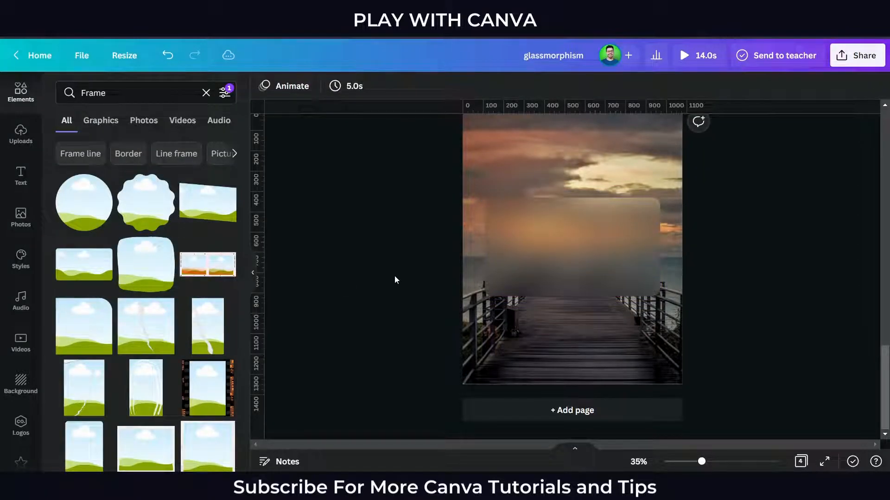
# Step: Lower the blurred panel's transparency with the toolbar slider, first to 77, then about 74
pyautogui.click(508, 268)
pyautogui.click(257, 275)
pyautogui.click(294, 273)
pyautogui.click(519, 219)
pyautogui.click(827, 86)
pyautogui.click(797, 134)
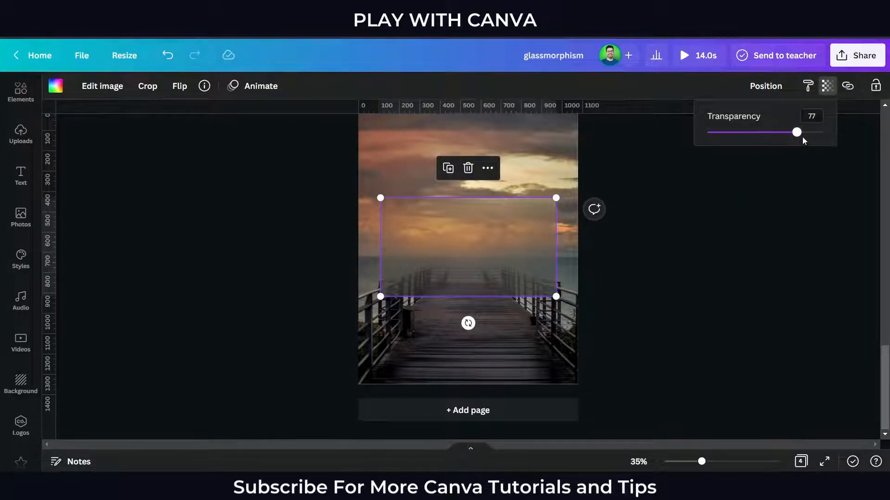
pyautogui.moveTo(809, 135); pyautogui.dragTo(793, 143)
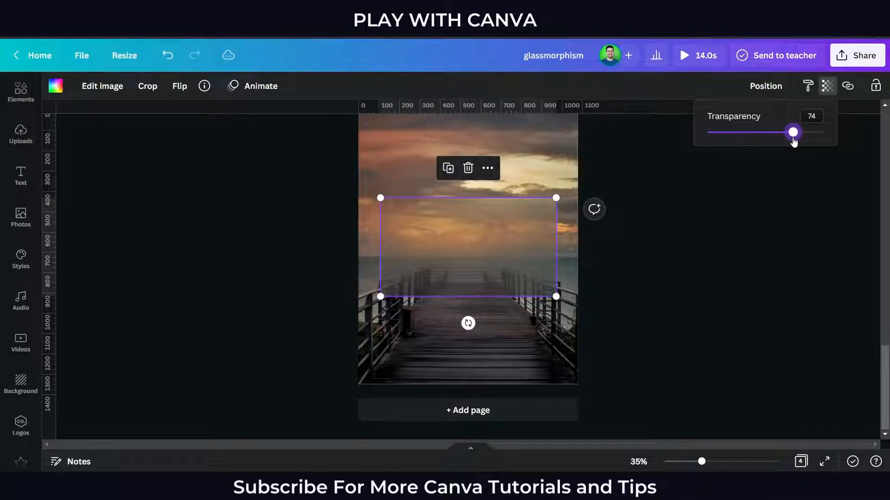
pyautogui.click(744, 236)
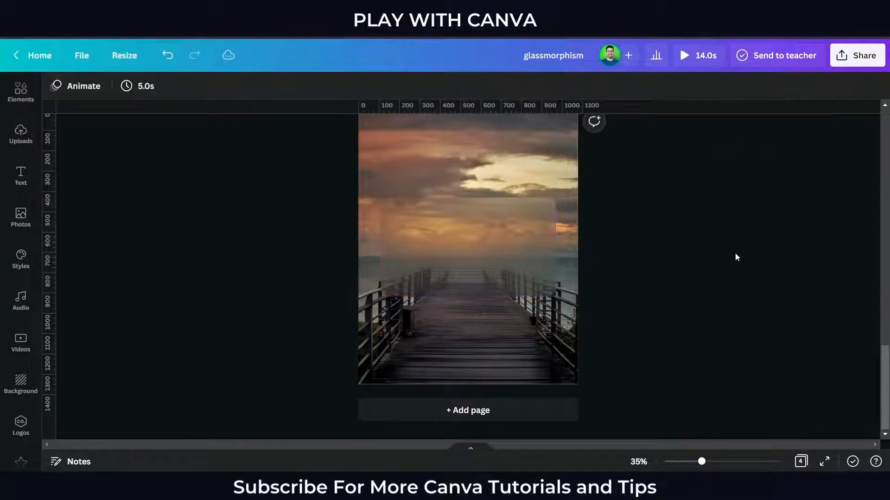
pyautogui.click(510, 246)
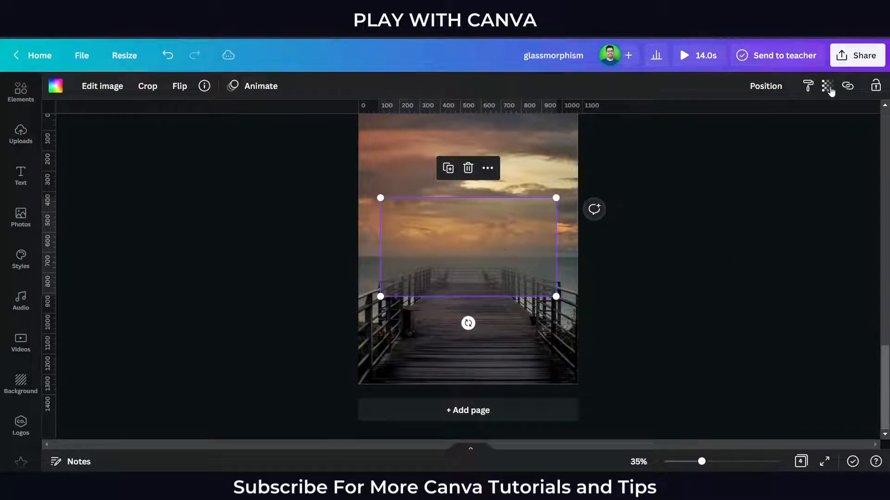
pyautogui.click(828, 86)
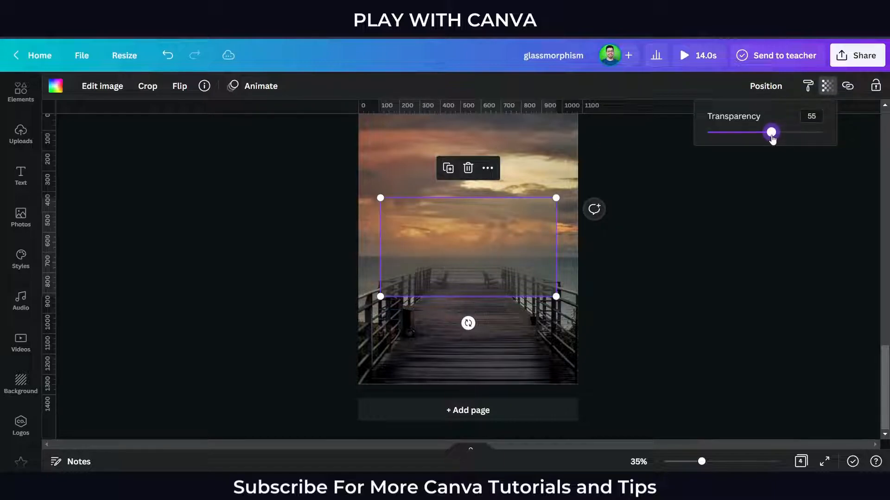
pyautogui.click(713, 249)
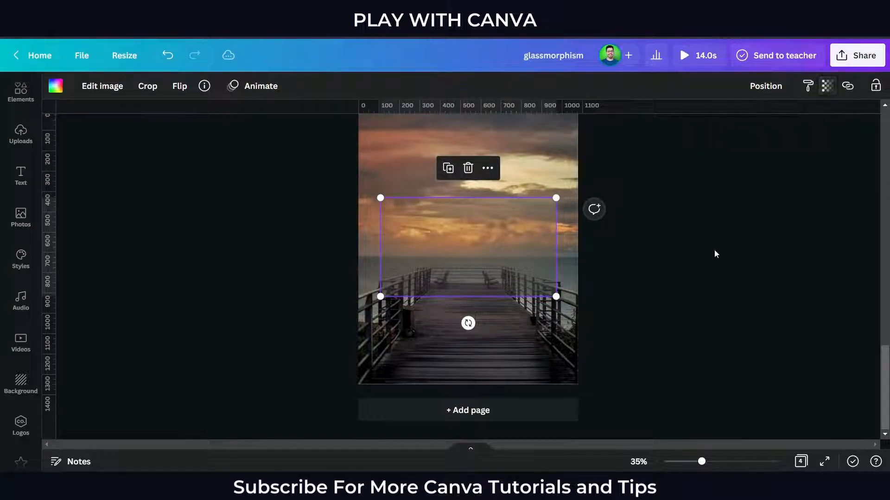
pyautogui.click(478, 269)
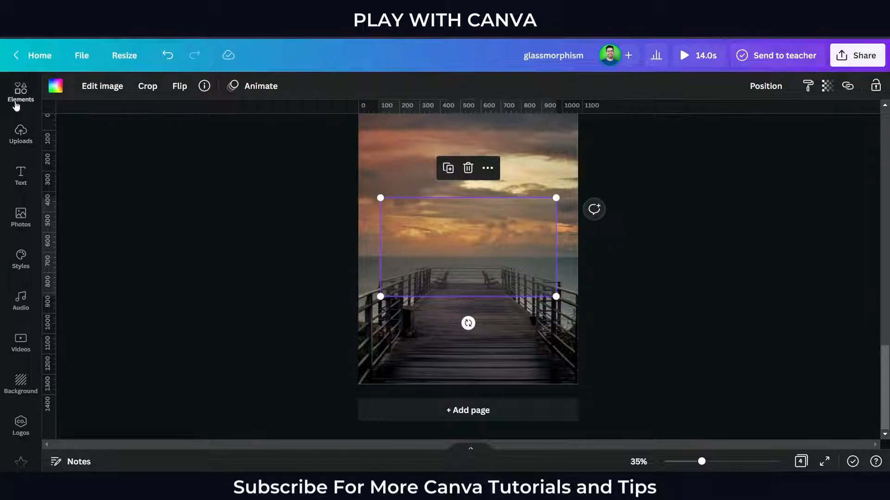
# Step: Add a circle frame, shrink it, and position it in the glass panel's top-left area
pyautogui.click(16, 104)
pyautogui.click(102, 184)
pyautogui.moveTo(629, 304); pyautogui.dragTo(553, 228)
pyautogui.click(404, 248)
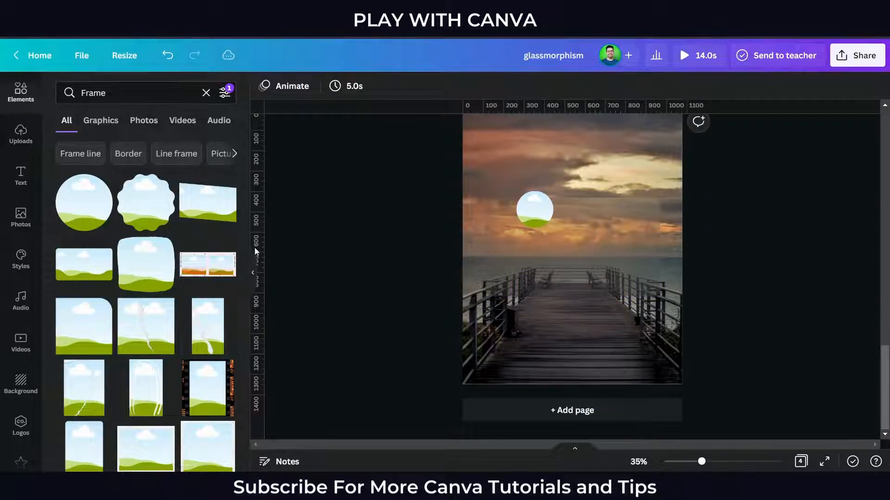
pyautogui.click(253, 273)
pyautogui.moveTo(429, 208); pyautogui.dragTo(425, 226)
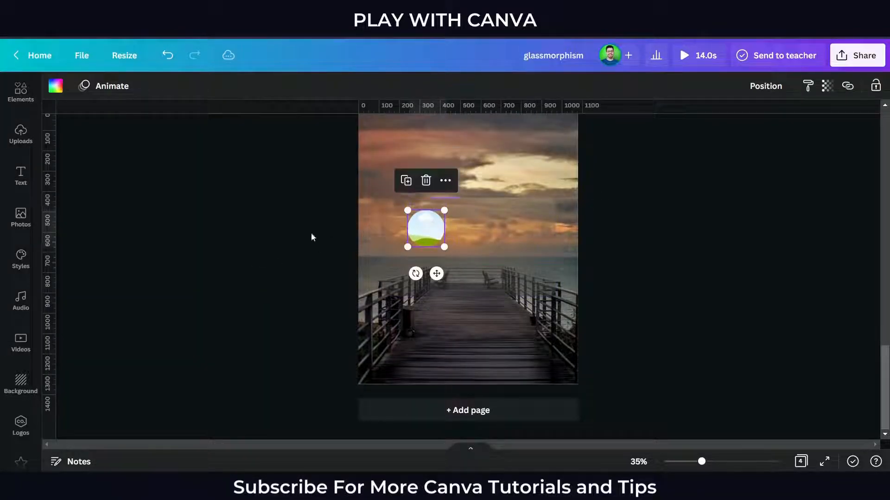
# Step: Place the green headshot from uploads inside the small circle frame
pyautogui.click(18, 132)
pyautogui.scroll(-15, 175, 343)
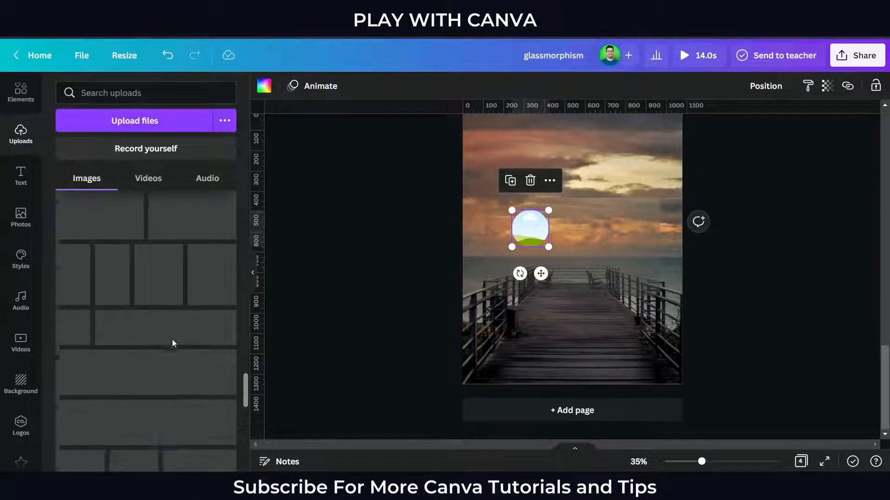
pyautogui.scroll(-20, 167, 344)
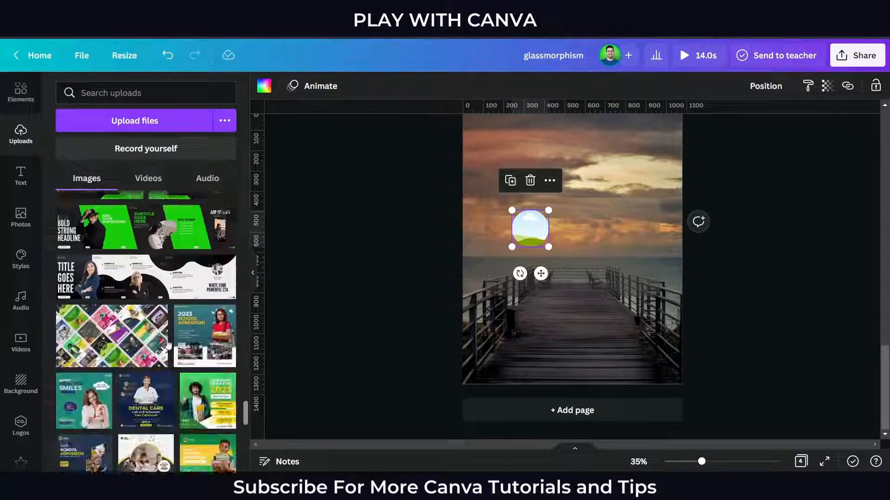
pyautogui.scroll(-10, 167, 344)
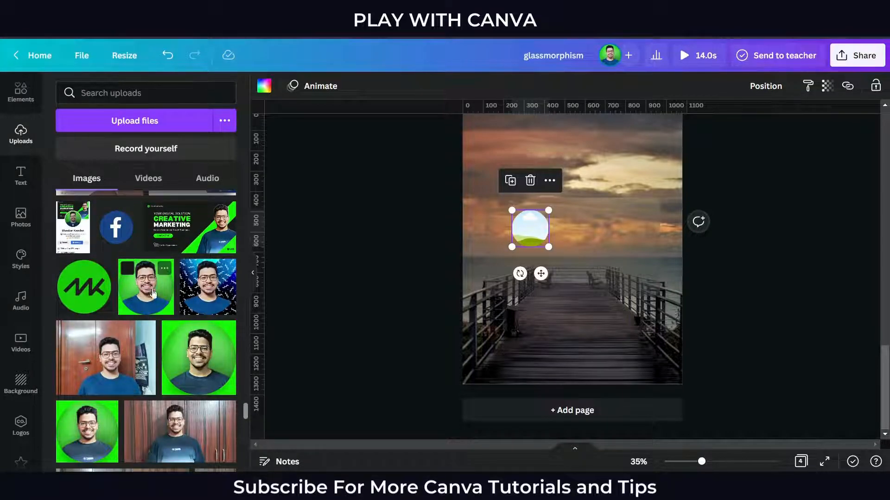
pyautogui.click(172, 299)
pyautogui.click(253, 272)
pyautogui.moveTo(510, 259); pyautogui.dragTo(449, 224)
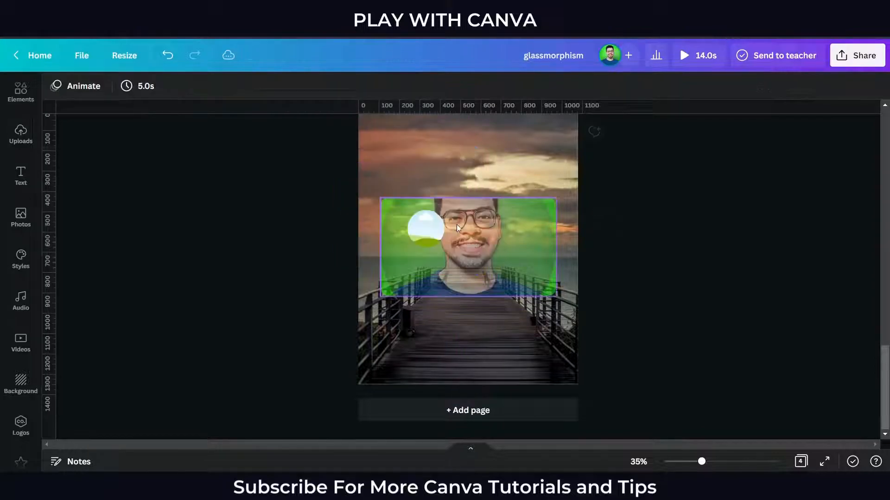
pyautogui.hotkey('ctrl', 'z')
pyautogui.moveTo(387, 209); pyautogui.dragTo(419, 222)
# Step: Shrink the circular headshot
pyautogui.scroll(1, 298, 280)
pyautogui.click(408, 220)
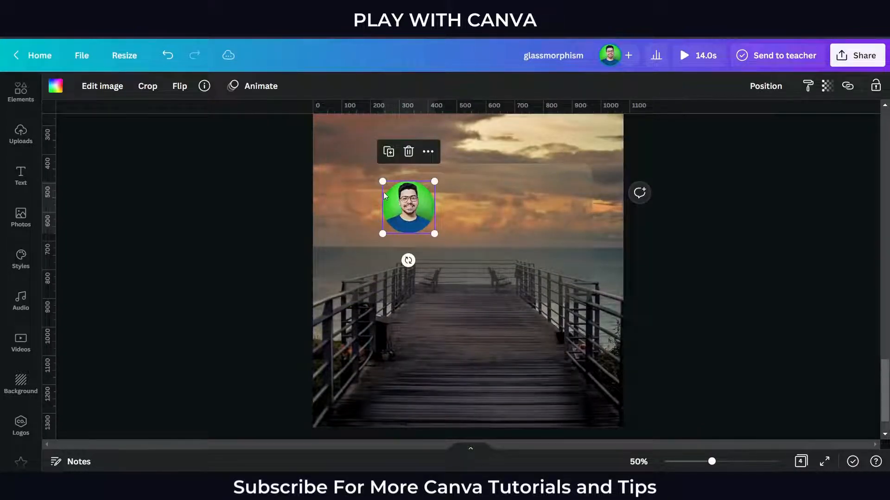
pyautogui.moveTo(383, 182); pyautogui.dragTo(374, 205)
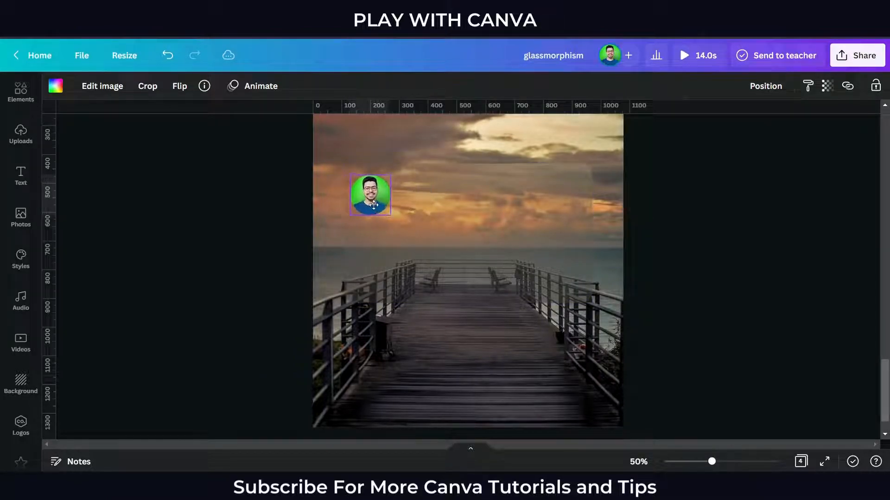
# Step: Set the glass panel's transparency to 50 and make the round headshot slightly smaller
pyautogui.scroll(2, 466, 218)
pyautogui.click(473, 245)
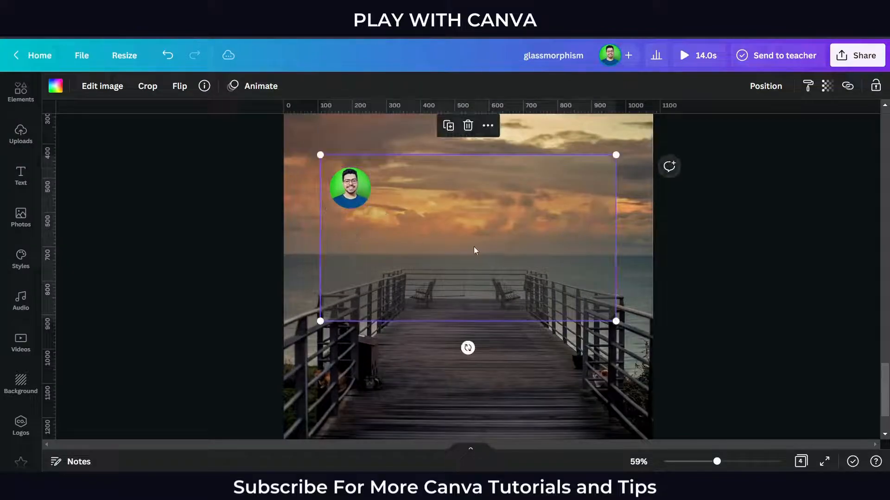
pyautogui.click(826, 90)
pyautogui.click(827, 89)
pyautogui.click(827, 92)
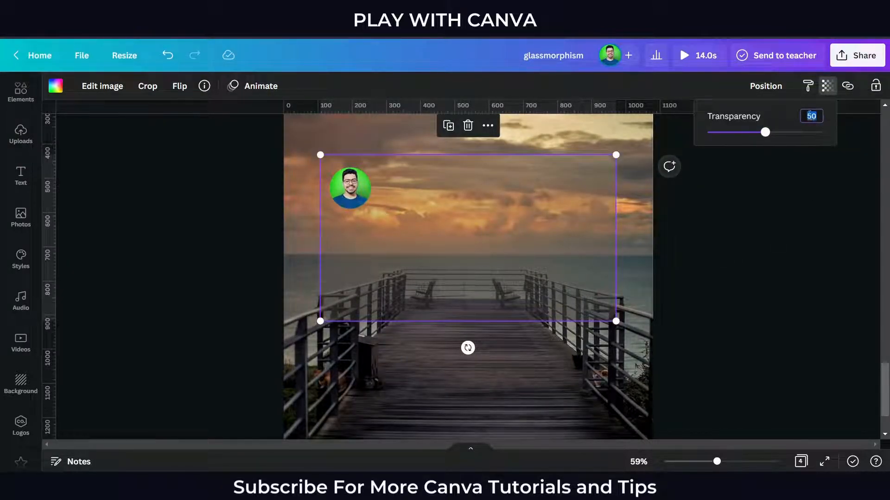
pyautogui.click(791, 302)
pyautogui.click(370, 206)
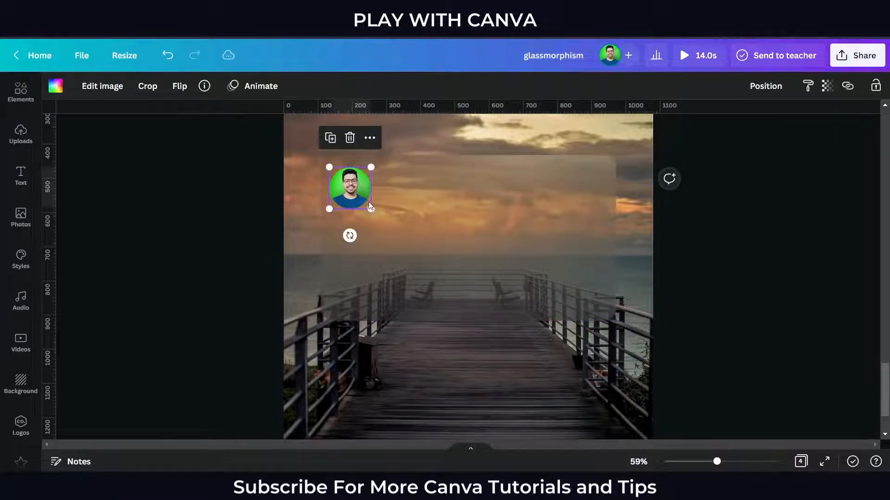
pyautogui.moveTo(370, 204); pyautogui.dragTo(365, 200)
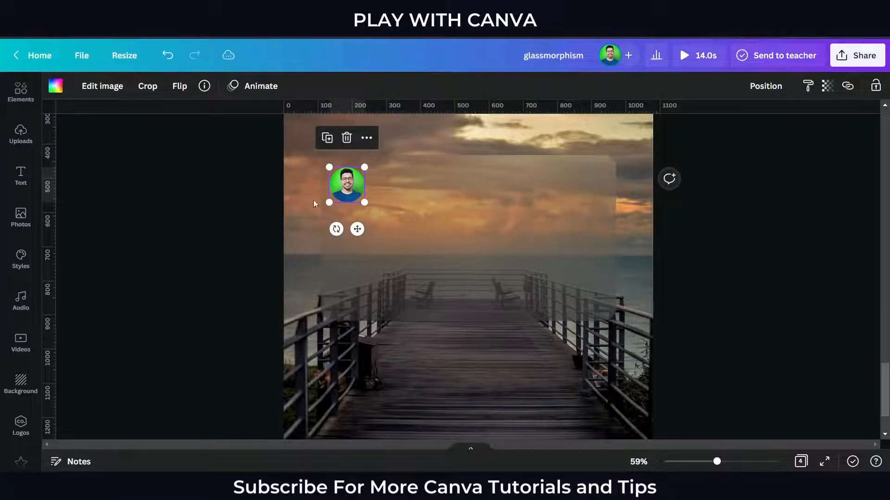
# Step: Add a text box with the creator's name and move it beside the headshot
pyautogui.click(226, 240)
pyautogui.write('text')
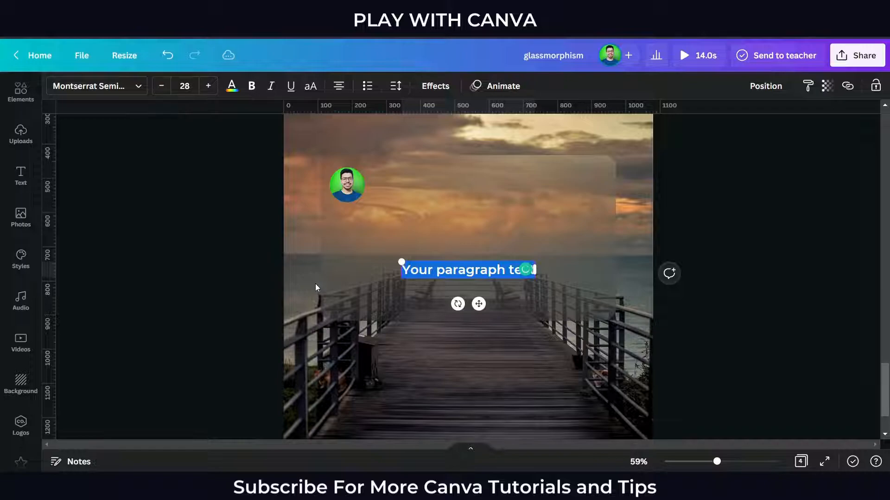
pyautogui.write('Bhaskar Kandari')
pyautogui.hotkey('ctrl', 'a')
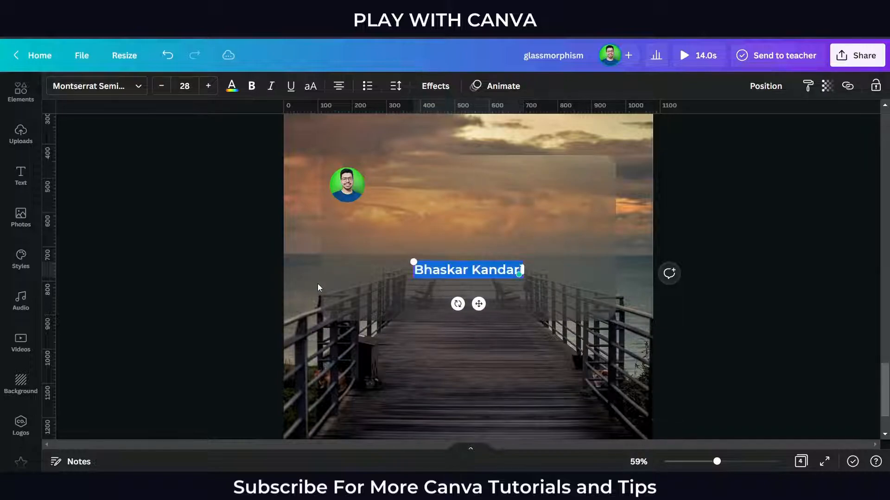
pyautogui.click(231, 86)
pyautogui.click(334, 266)
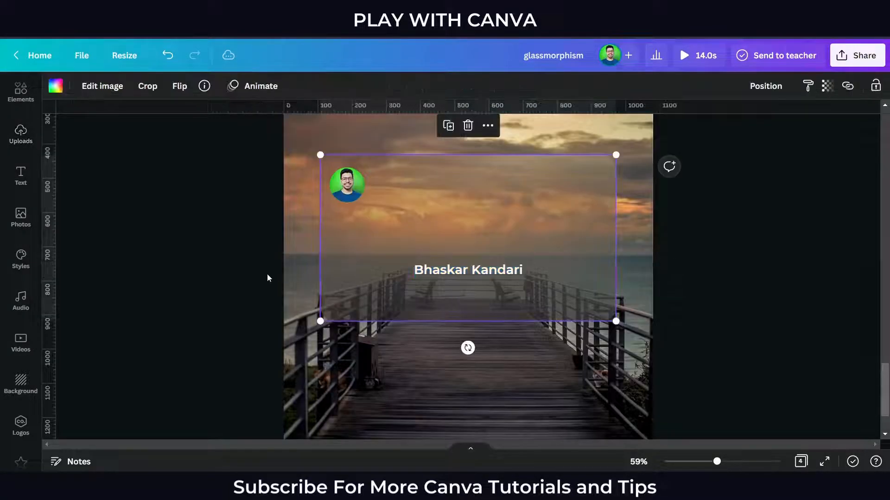
pyautogui.click(434, 273)
pyautogui.moveTo(440, 271); pyautogui.dragTo(400, 185)
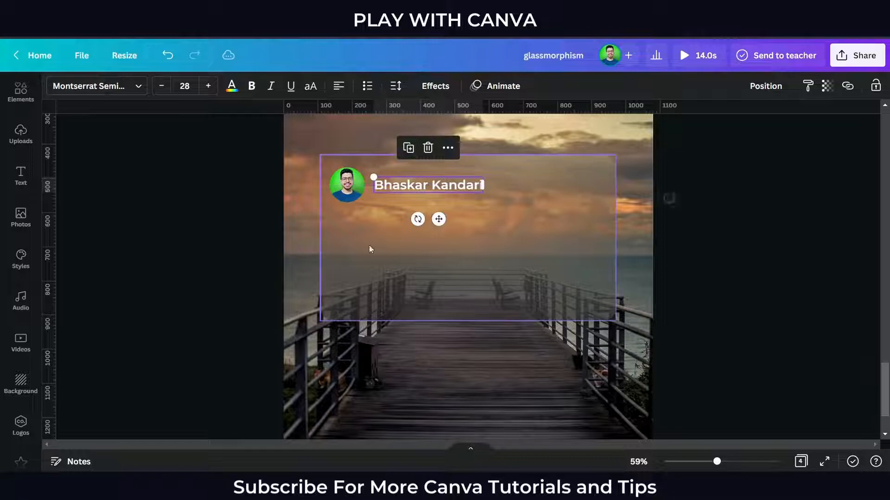
# Step: Duplicate the name text, retype it as 'Play with Canva', and align it beneath the name
pyautogui.scroll(3, 397, 231)
pyautogui.hotkey('ctrl', 'd')
pyautogui.doubleClick(388, 196)
pyautogui.write('Play wtijh')
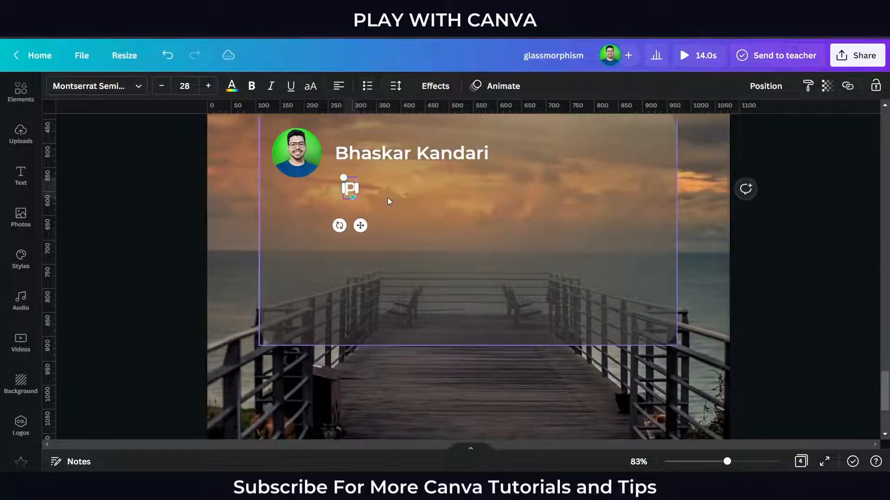
pyautogui.press('BackSpace')
pyautogui.press('BackSpace')
pyautogui.press('BackSpace')
pyautogui.press('BackSpace')
pyautogui.write('ith Canva')
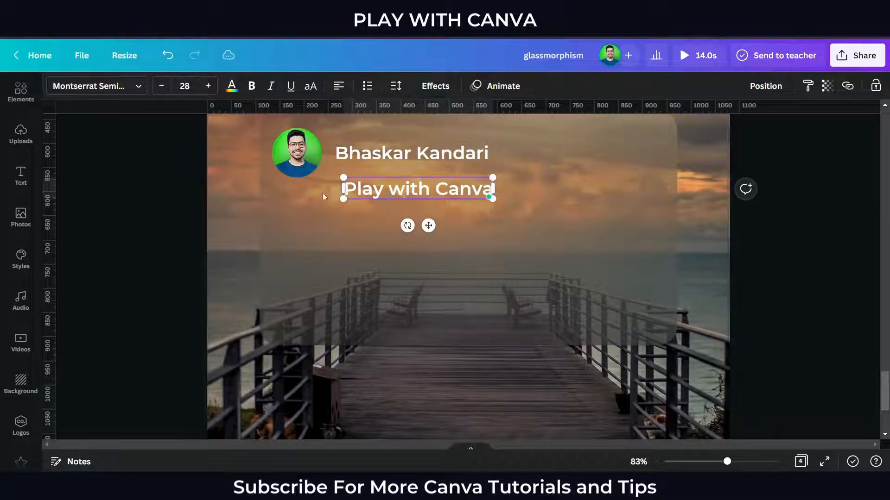
pyautogui.click(164, 226)
pyautogui.scroll(3, 164, 227)
pyautogui.click(364, 277)
pyautogui.moveTo(364, 277); pyautogui.dragTo(359, 266)
pyautogui.moveTo(373, 309); pyautogui.dragTo(358, 283)
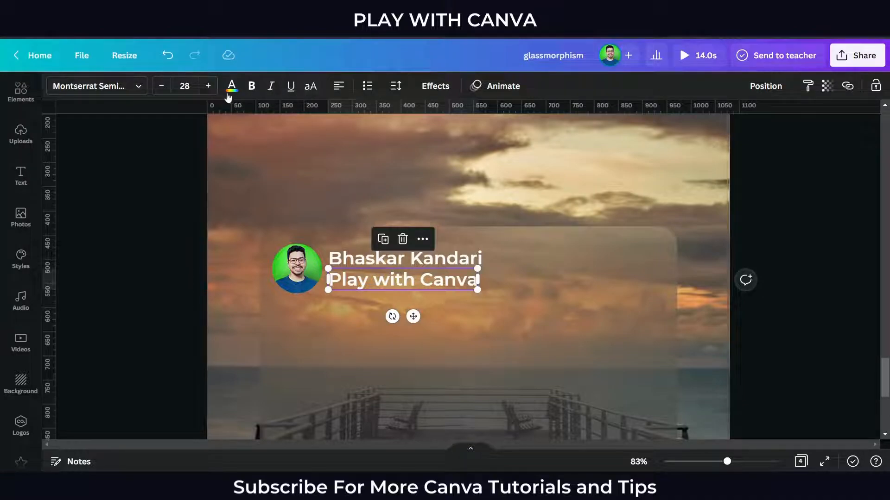
# Step: Reduce the 'Play with Canva' subtitle to font size 25 and lower its transparency to 72
pyautogui.click(161, 94)
pyautogui.click(160, 94)
pyautogui.click(161, 94)
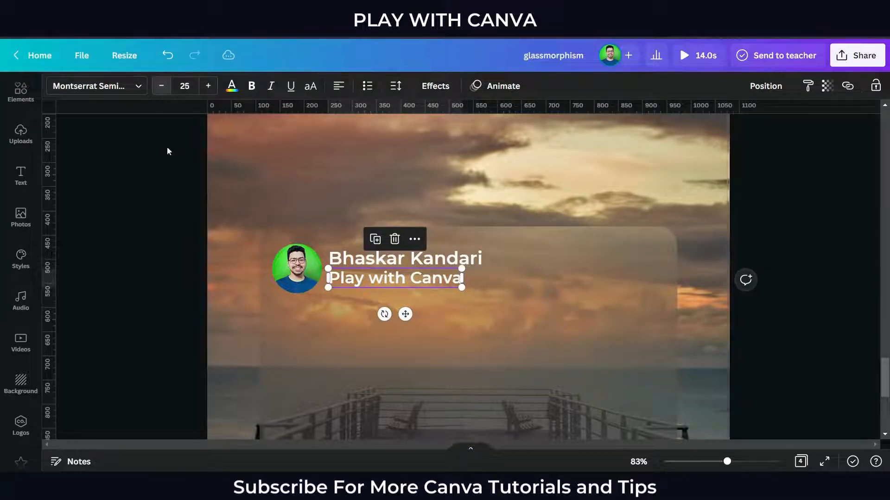
pyautogui.click(149, 229)
pyautogui.click(410, 281)
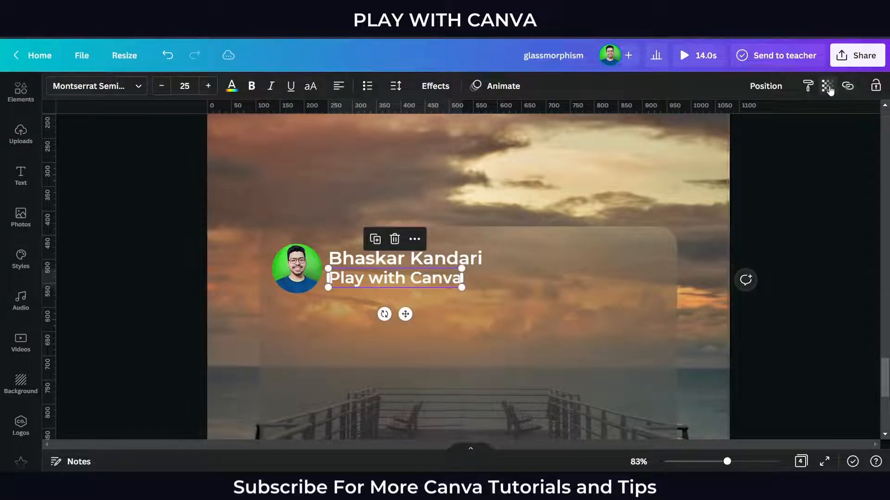
pyautogui.click(828, 86)
pyautogui.moveTo(822, 132); pyautogui.dragTo(770, 133)
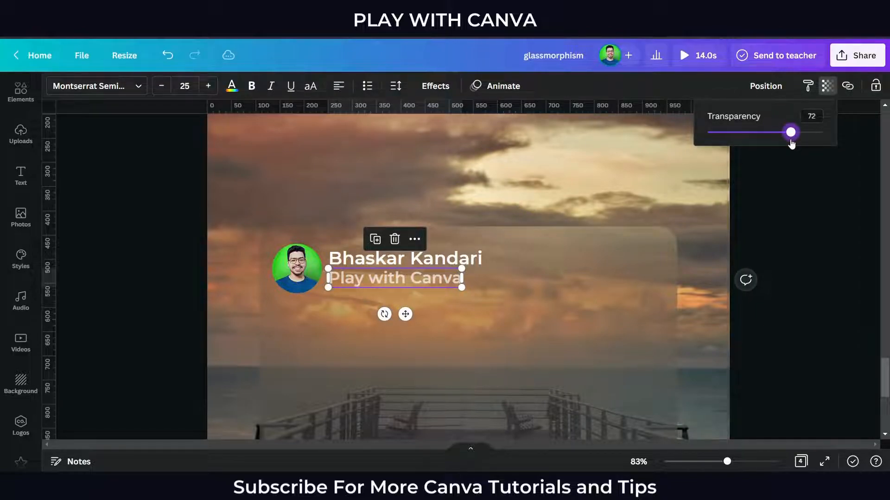
pyautogui.click(811, 255)
pyautogui.click(496, 297)
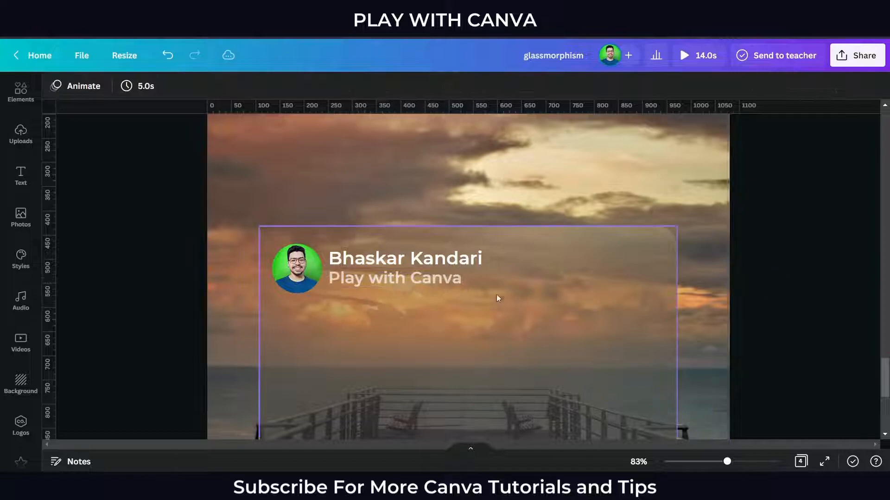
pyautogui.click(430, 264)
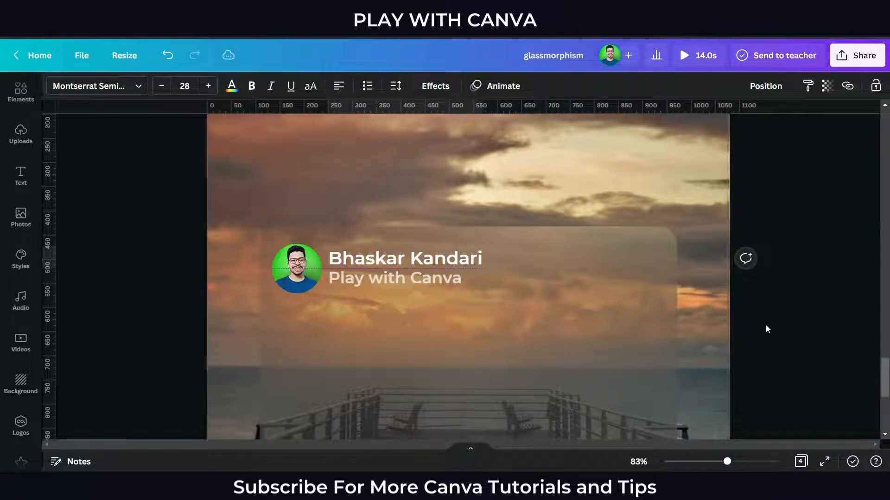
pyautogui.click(783, 315)
pyautogui.scroll(-3, 581, 348)
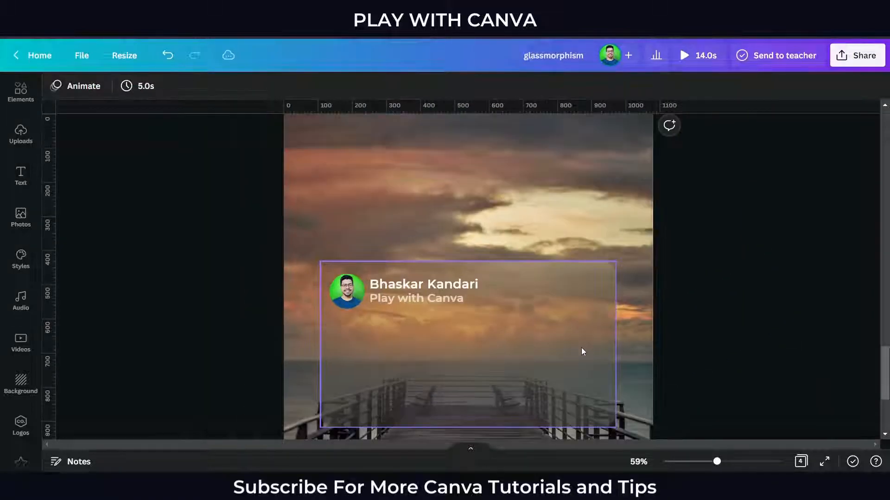
# Step: Replace a copied text box below the name with the Notepad quote 'Look deep into nature…understand everything better.'
pyautogui.click(449, 337)
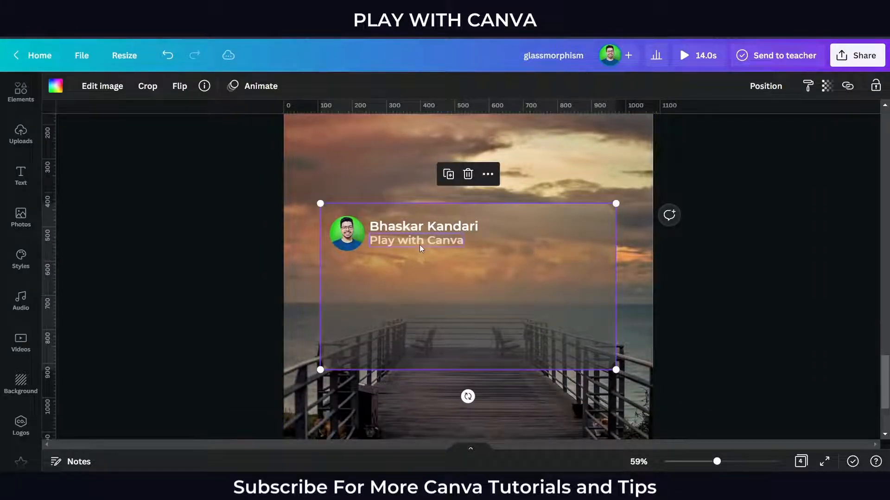
pyautogui.moveTo(423, 227); pyautogui.dragTo(597, 287)
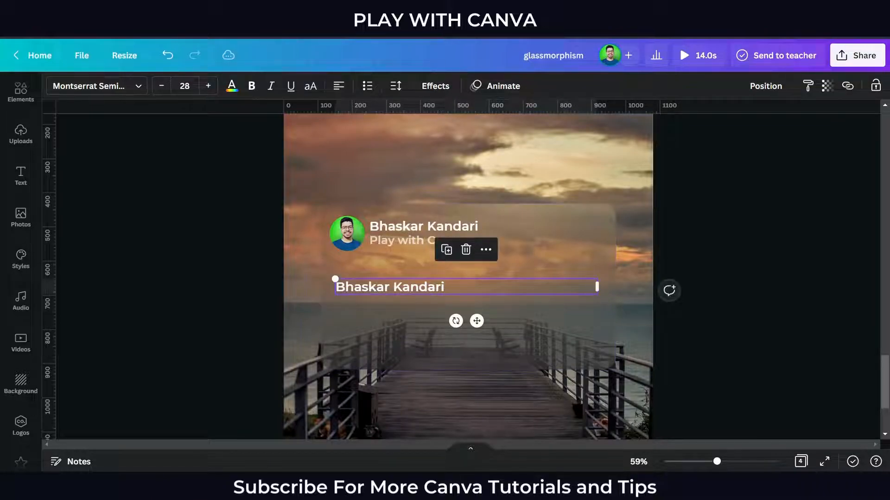
pyautogui.hotkey('alt', 'Tab')
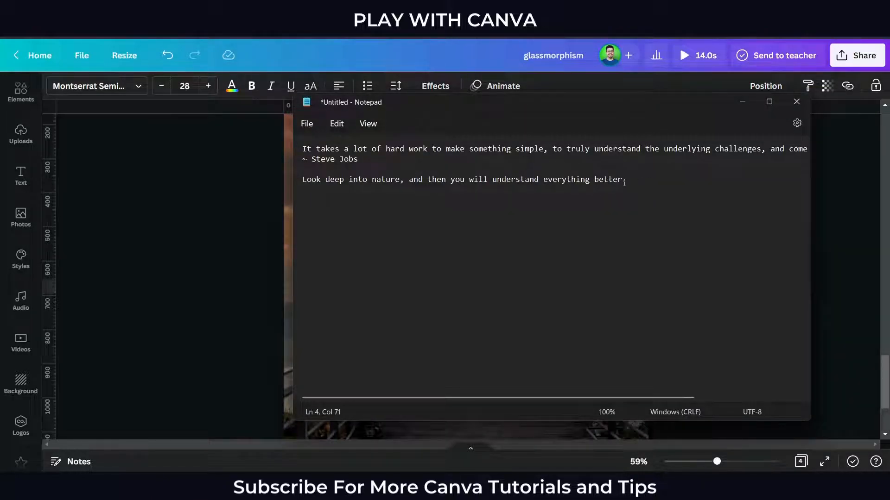
pyautogui.moveTo(636, 182); pyautogui.dragTo(303, 180)
pyautogui.hotkey('ctrl', 'c')
pyautogui.hotkey('alt', 'Tab')
pyautogui.click(132, 304)
pyautogui.doubleClick(388, 291)
pyautogui.hotkey('ctrl', 'v')
pyautogui.click(243, 322)
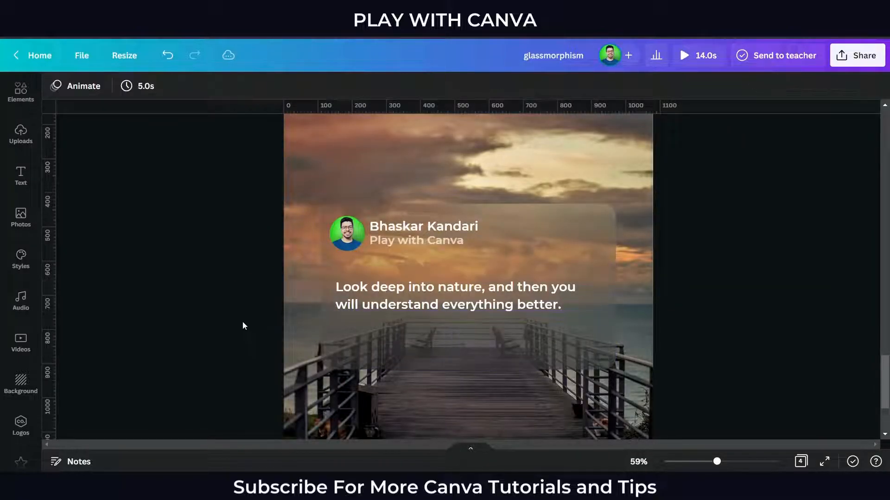
# Step: Add a red heart graphic from a 'heart' Elements search and place it below the quote
pyautogui.click(6, 102)
pyautogui.click(102, 97)
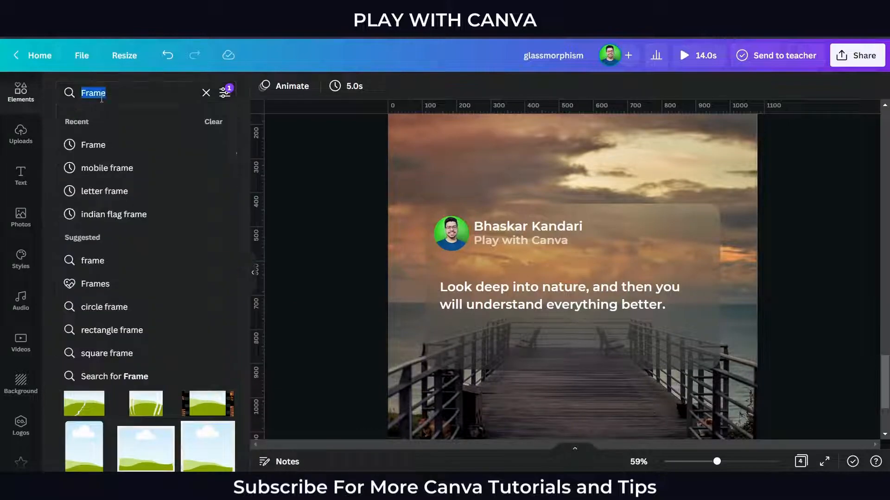
pyautogui.write('heart')
pyautogui.press('Return')
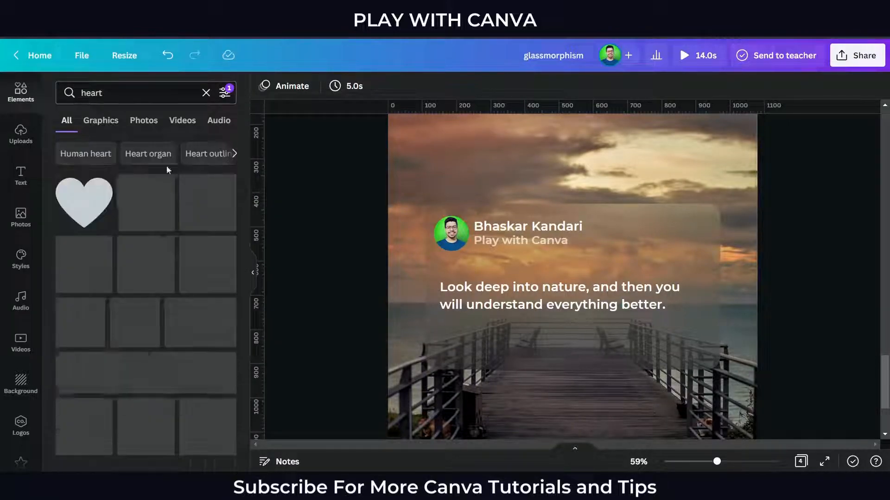
pyautogui.scroll(-4, 66, 347)
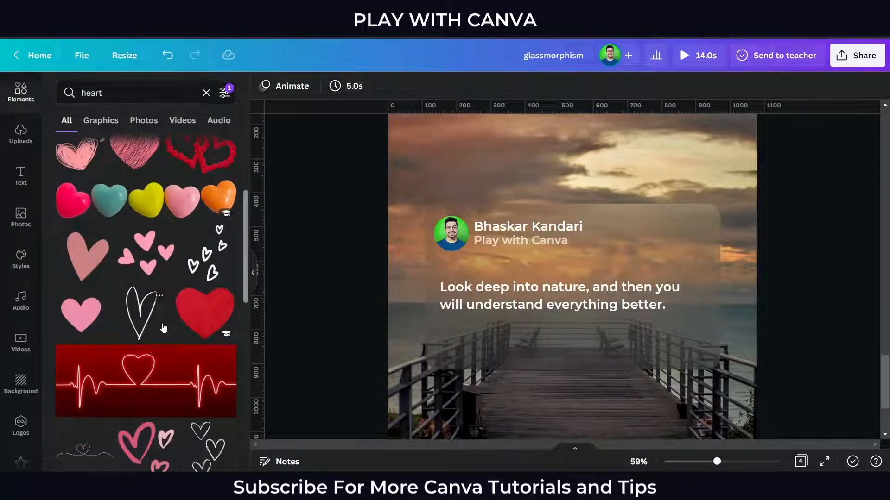
pyautogui.scroll(-10, 176, 315)
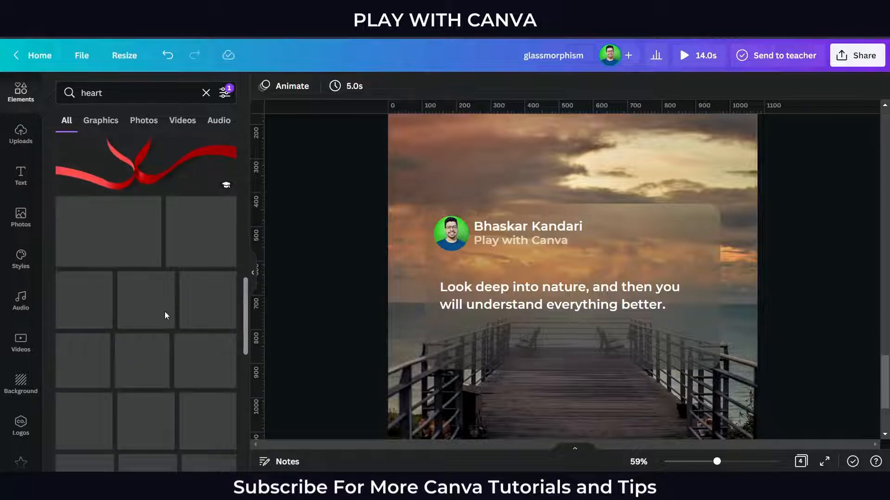
pyautogui.click(93, 121)
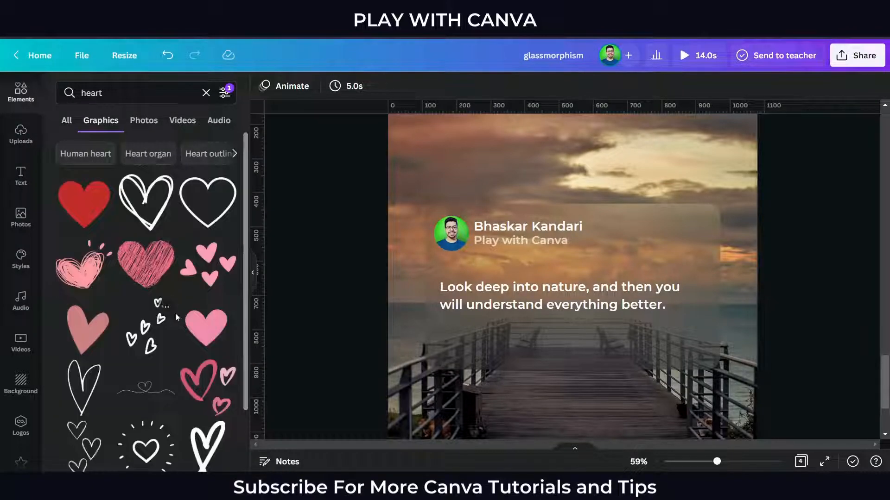
pyautogui.scroll(-3, 176, 296)
pyautogui.scroll(-4, 176, 317)
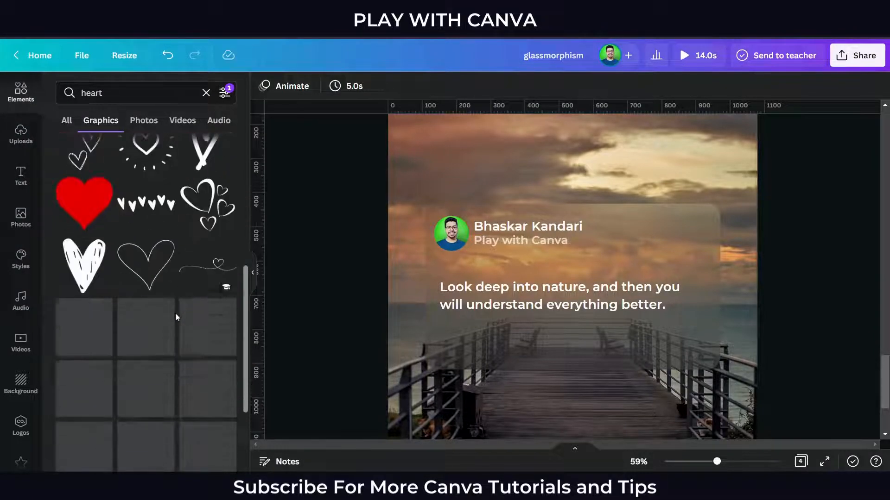
pyautogui.click(83, 196)
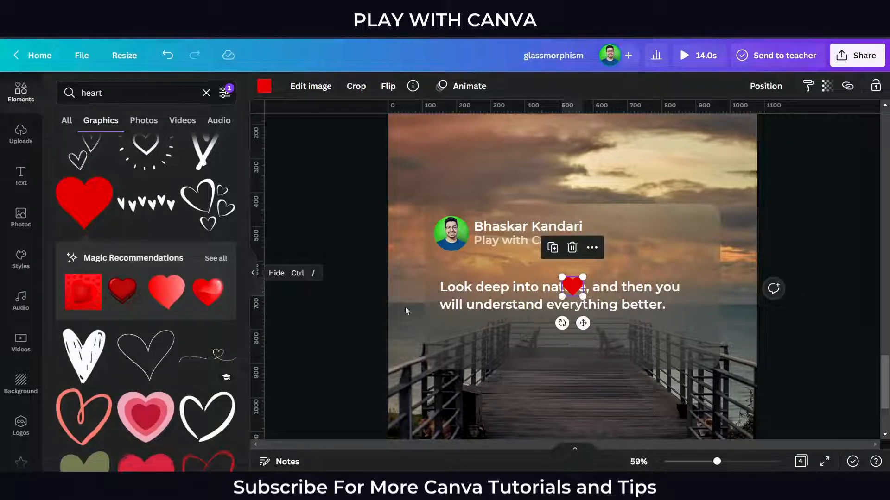
pyautogui.moveTo(583, 323); pyautogui.dragTo(457, 388)
# Step: Add an outline speech-bubble graphic from a 'comment' search beside the heart
pyautogui.click(133, 94)
pyautogui.write('c')
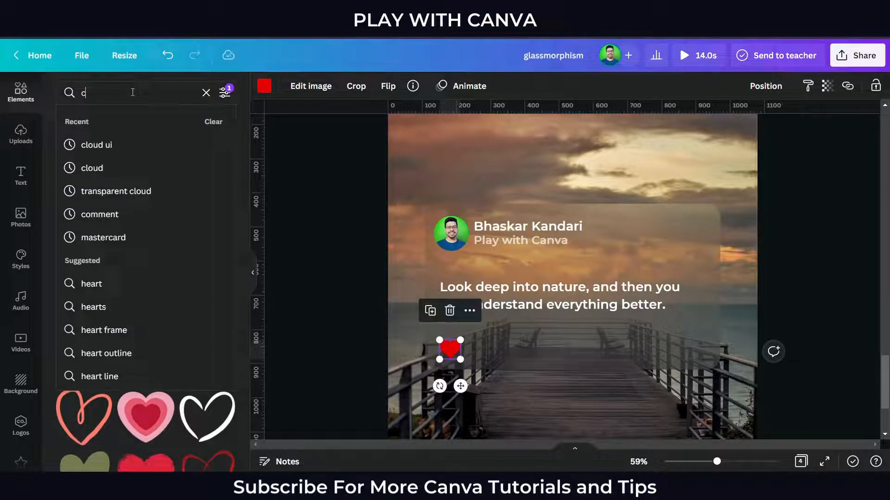
pyautogui.write('omment')
pyautogui.press('Return')
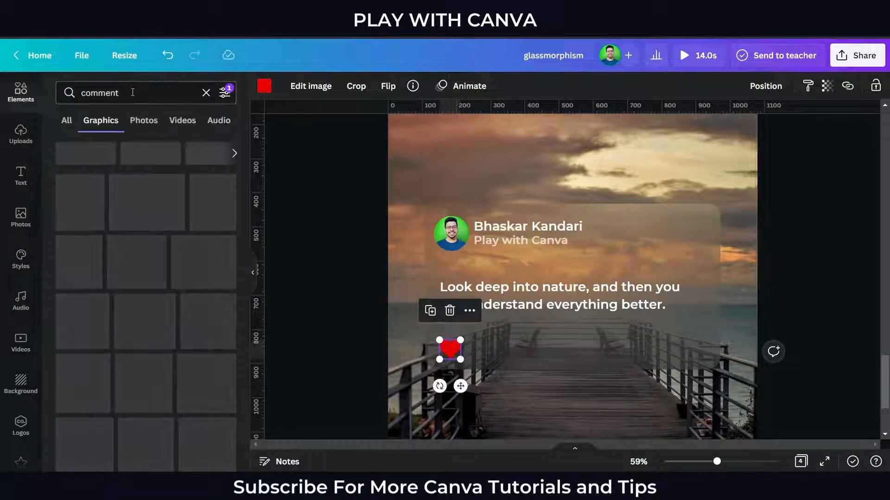
pyautogui.click(87, 218)
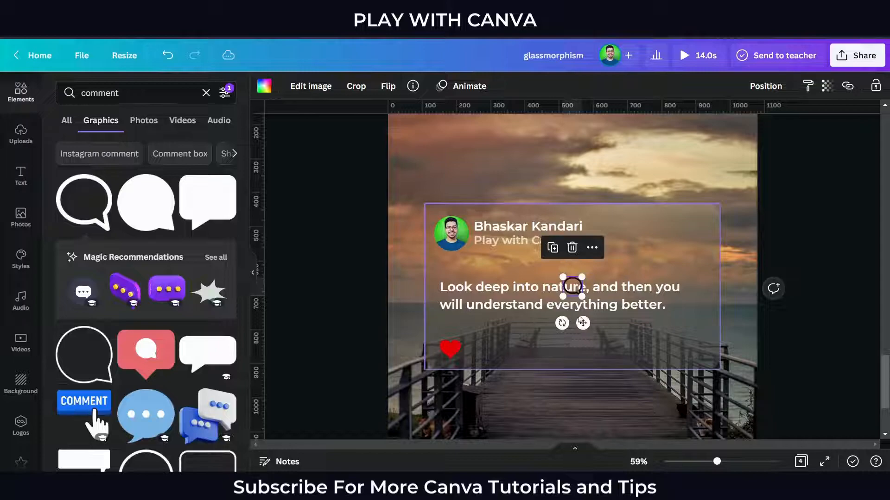
# Step: Find a paper-plane graphic via a 'message' search and place it below the quote text
pyautogui.click(122, 91)
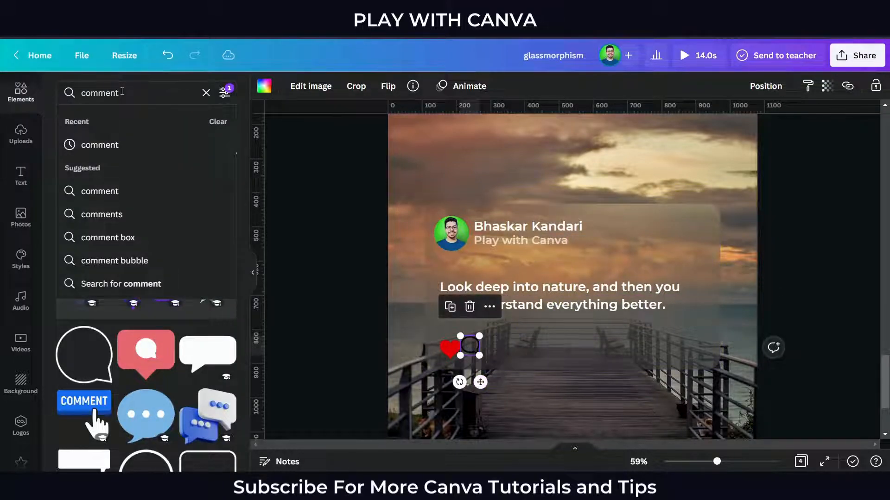
pyautogui.write('message')
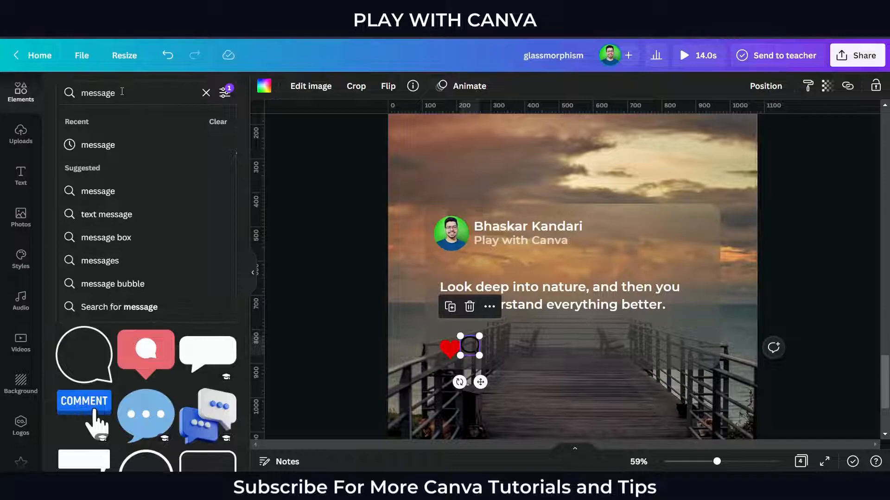
pyautogui.press('Return')
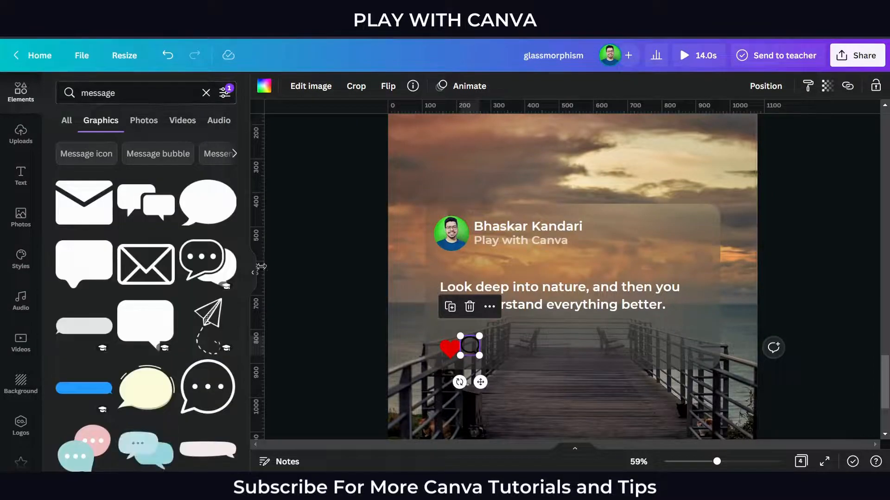
pyautogui.scroll(-3, 182, 325)
pyautogui.scroll(-6, 182, 326)
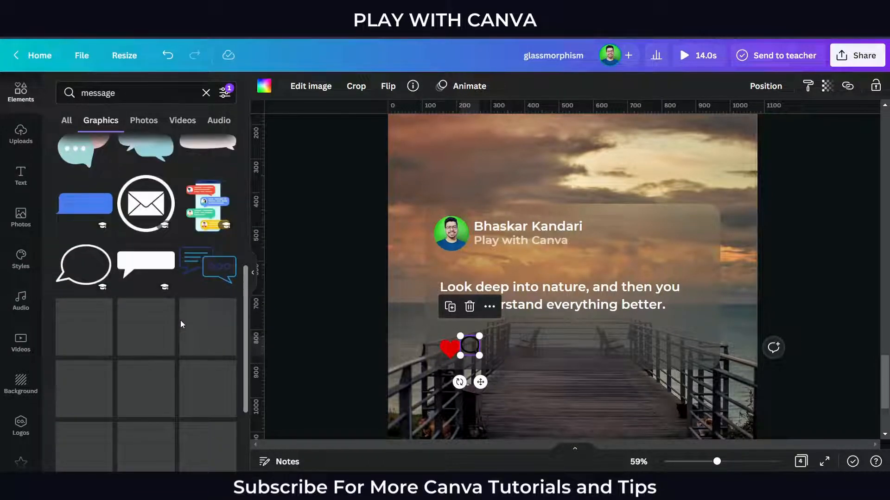
pyautogui.scroll(-7, 182, 325)
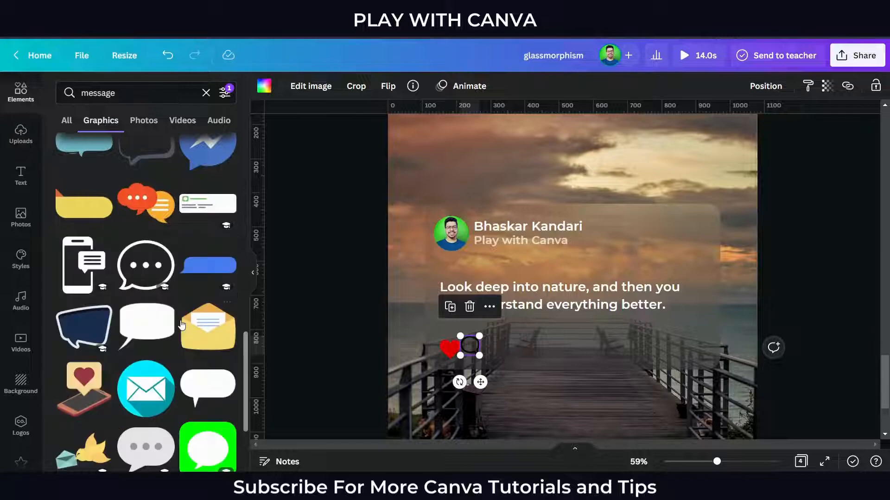
pyautogui.scroll(-7, 181, 325)
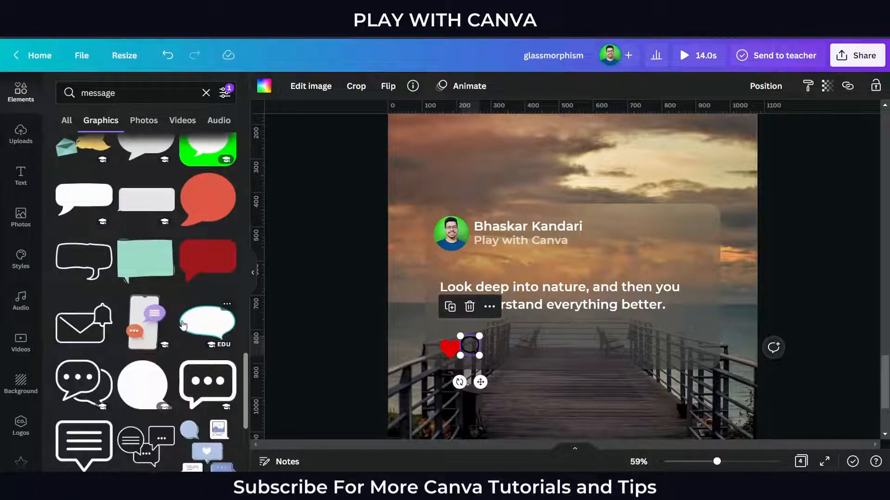
pyautogui.scroll(-5, 183, 325)
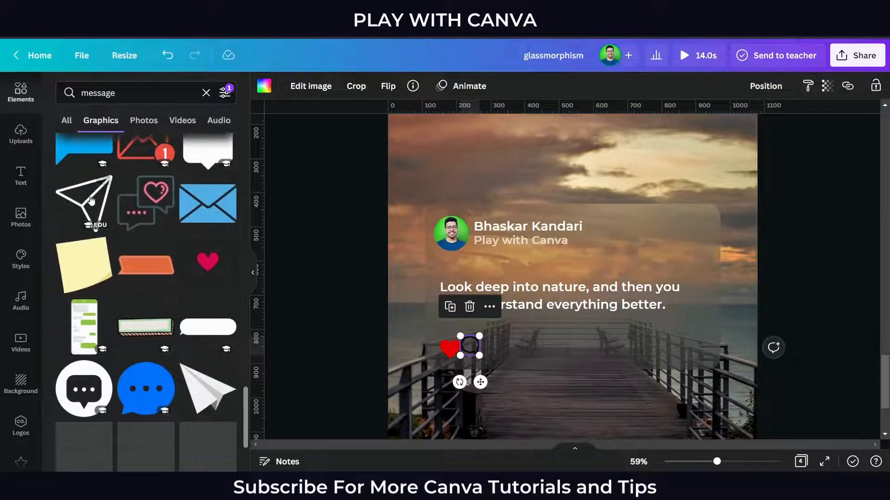
pyautogui.click(84, 202)
pyautogui.moveTo(579, 318); pyautogui.dragTo(537, 376)
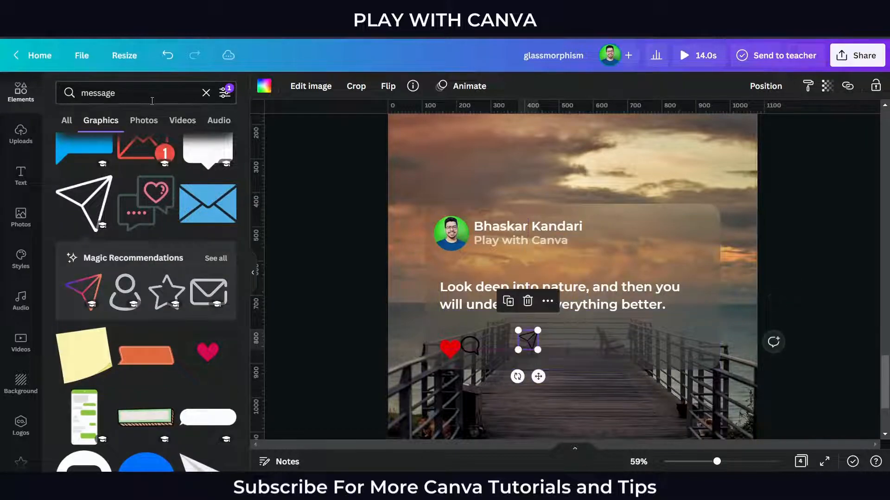
# Step: Add a '3 dot' graphic, colour it white, and shrink it beside the name at top right
pyautogui.click(146, 97)
pyautogui.write('3 dot')
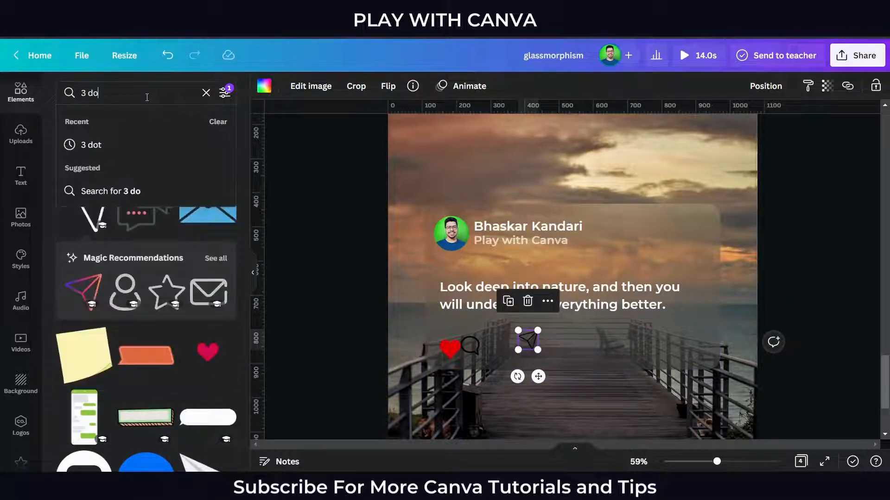
pyautogui.press('Return')
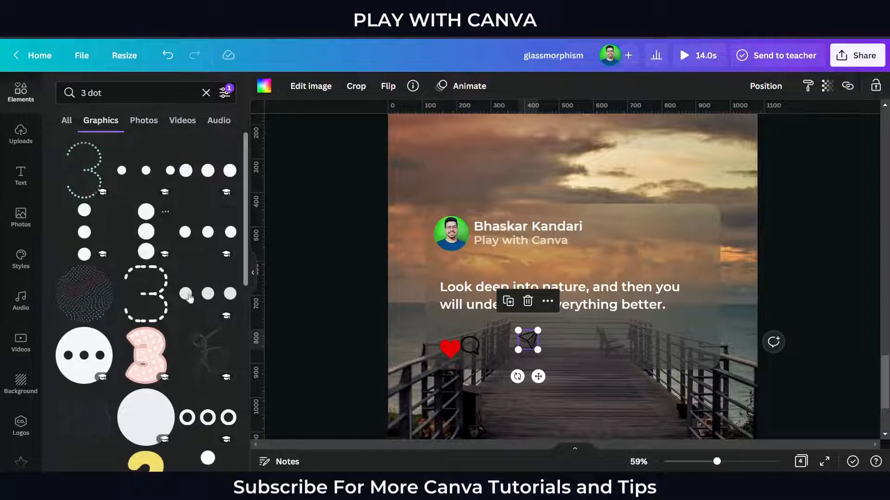
pyautogui.scroll(-4, 185, 278)
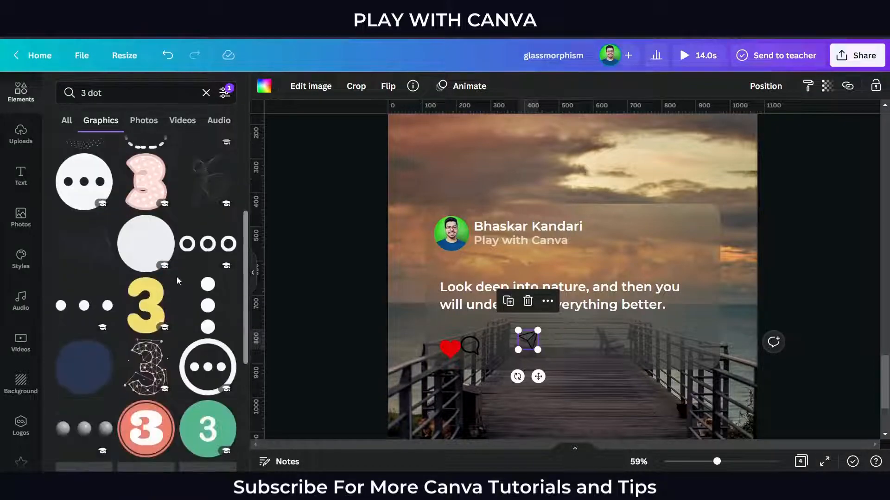
pyautogui.scroll(4, 172, 278)
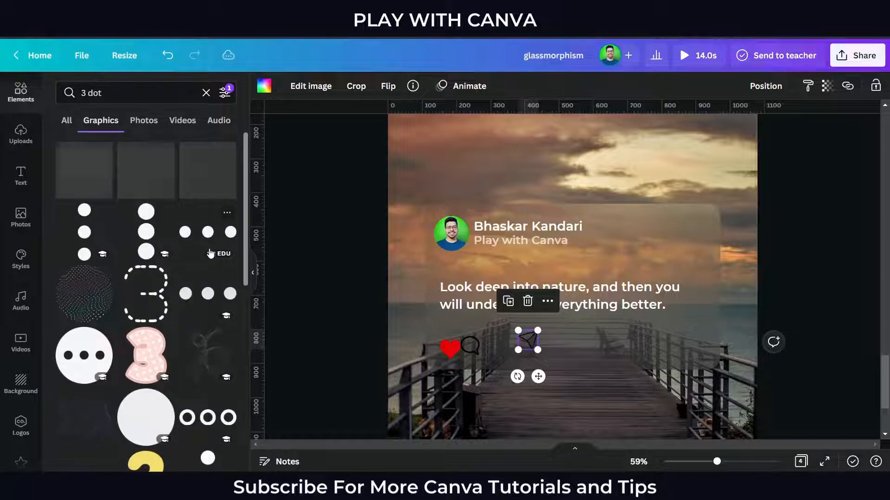
pyautogui.click(208, 231)
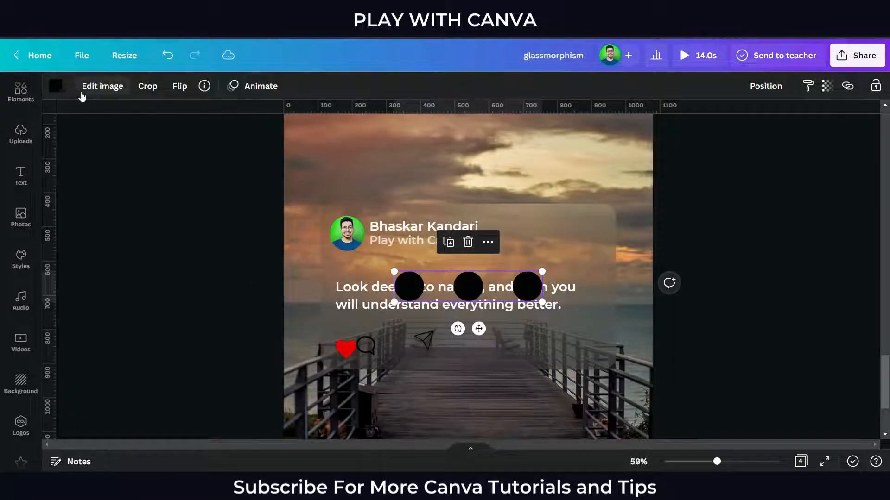
pyautogui.click(56, 86)
pyautogui.click(218, 153)
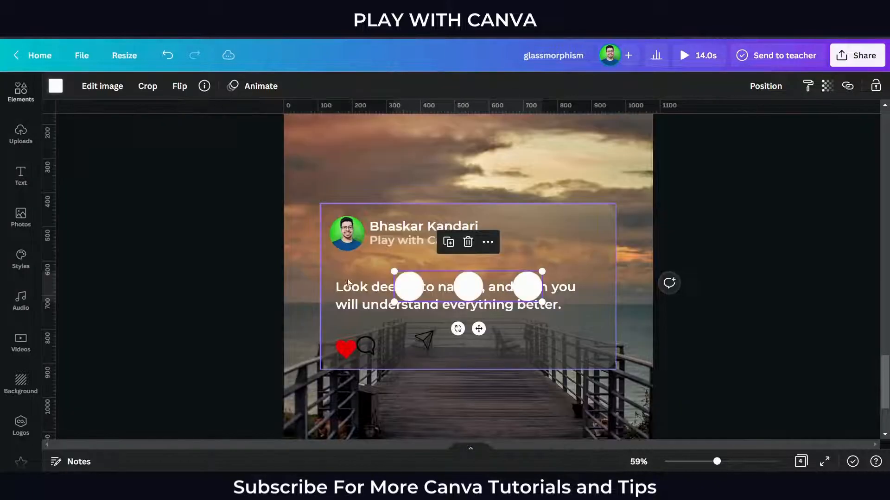
pyautogui.moveTo(470, 285); pyautogui.dragTo(542, 232)
pyautogui.moveTo(466, 217); pyautogui.dragTo(600, 260)
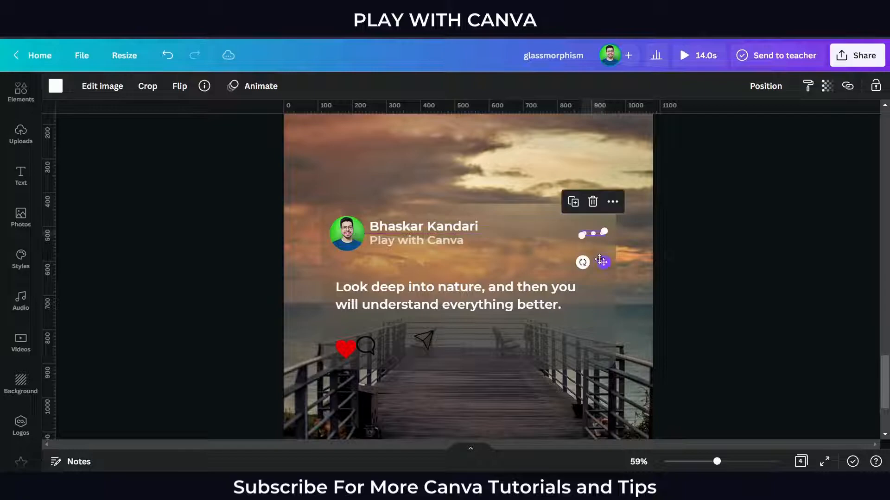
# Step: Move the speech bubble icon next to the heart icon
pyautogui.click(708, 297)
pyautogui.scroll(1, 709, 299)
pyautogui.click(627, 222)
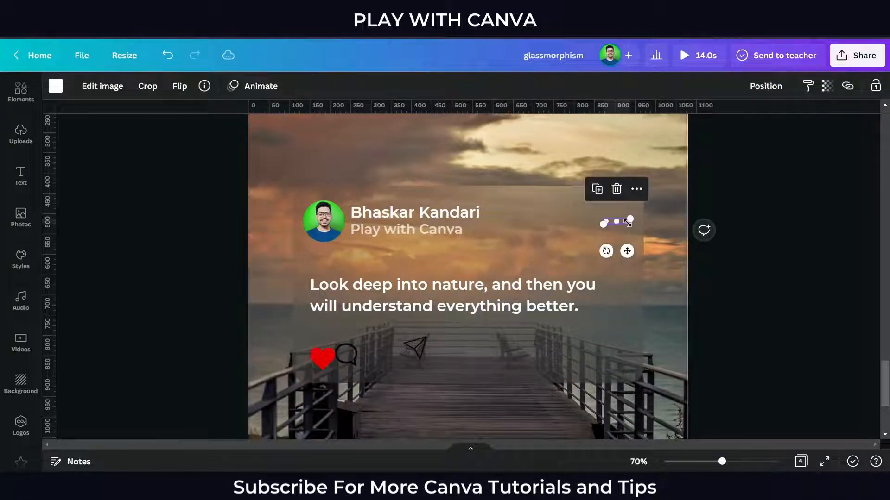
pyautogui.click(731, 342)
pyautogui.scroll(2, 630, 397)
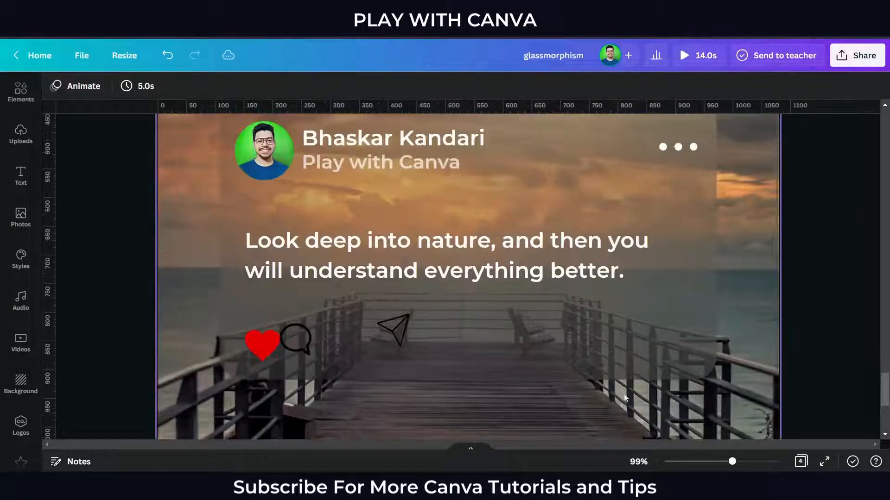
pyautogui.moveTo(297, 341); pyautogui.dragTo(319, 343)
# Step: Make the speech bubble and paper-plane icons white and place the plane beside the bubble
pyautogui.click(54, 86)
pyautogui.click(192, 146)
pyautogui.click(532, 329)
pyautogui.click(193, 147)
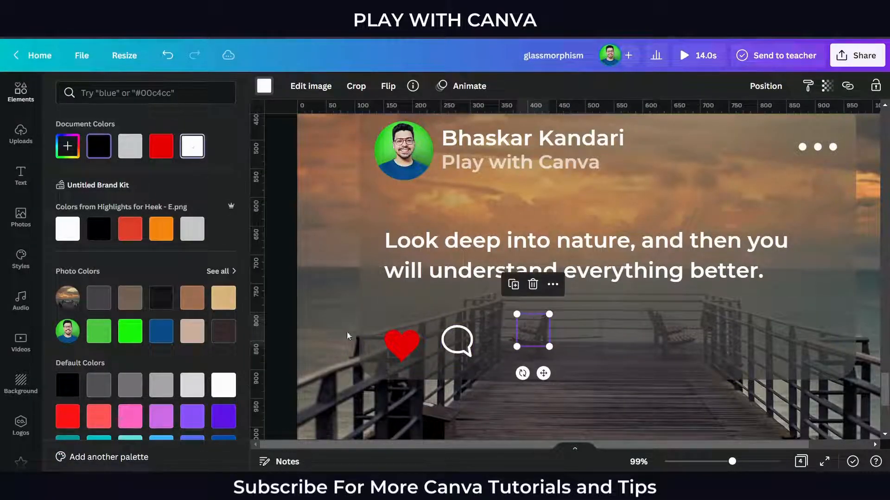
pyautogui.click(288, 313)
pyautogui.click(169, 321)
pyautogui.click(317, 358)
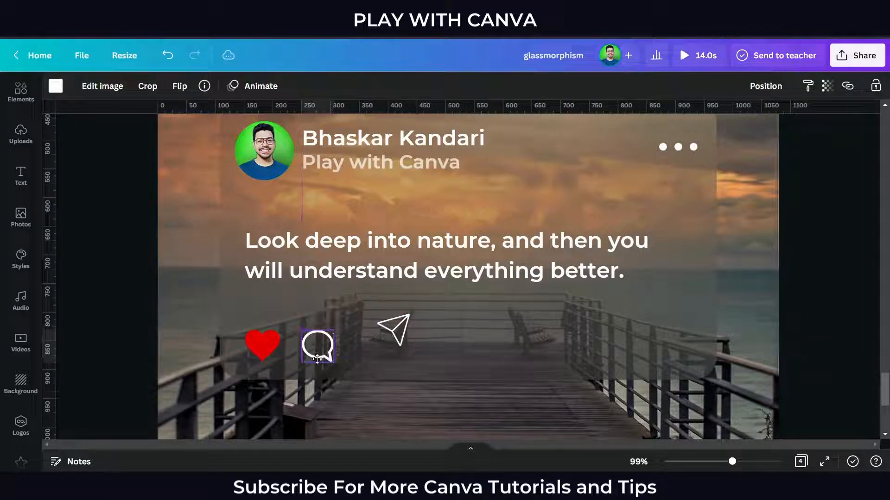
pyautogui.moveTo(391, 323); pyautogui.dragTo(369, 347)
pyautogui.click(127, 350)
# Step: Raise the glass post card's transparency to 84
pyautogui.scroll(-5, 210, 367)
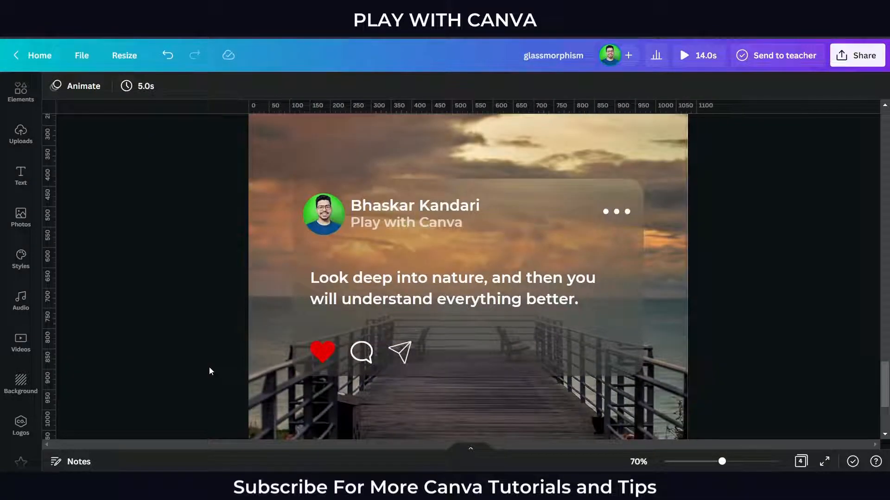
pyautogui.scroll(-2, 210, 366)
pyautogui.scroll(-2, 707, 366)
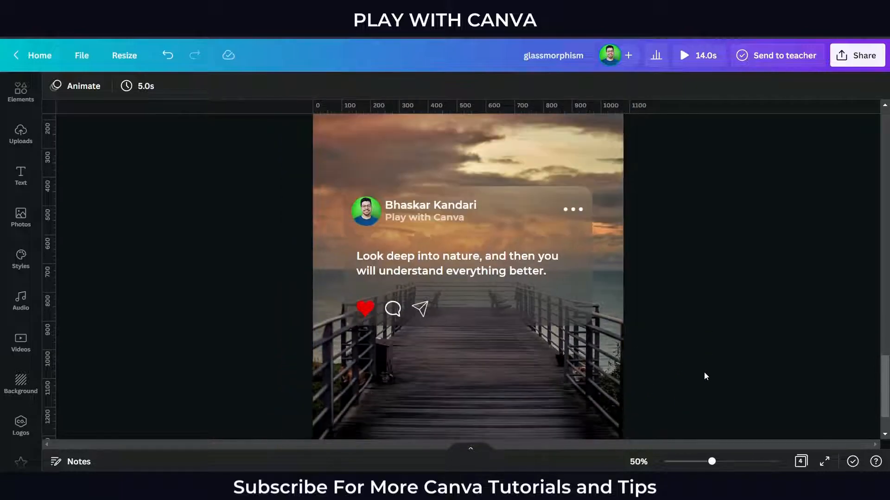
pyautogui.scroll(-1, 704, 377)
pyautogui.scroll(-2, 703, 372)
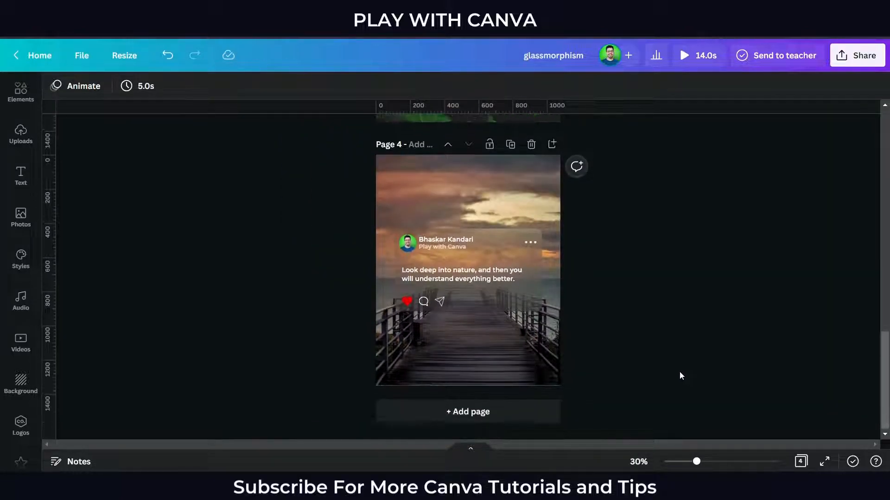
pyautogui.click(528, 304)
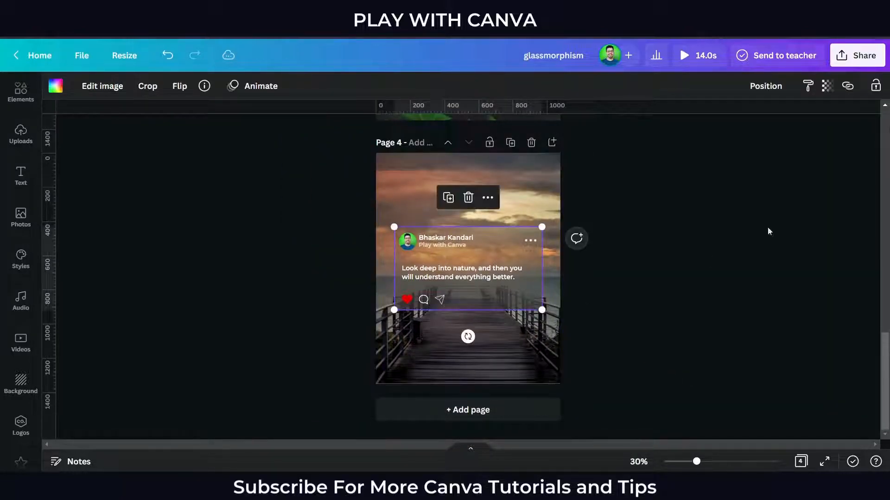
pyautogui.click(827, 86)
pyautogui.moveTo(798, 134); pyautogui.dragTo(806, 137)
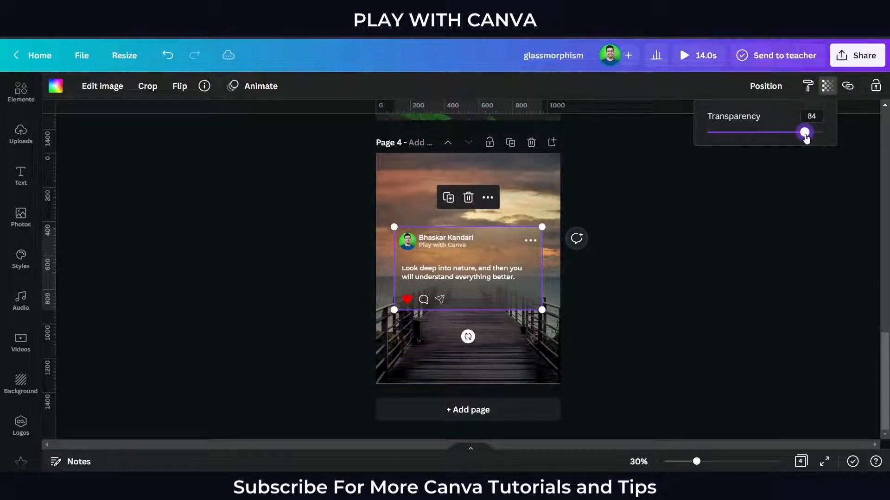
pyautogui.click(751, 246)
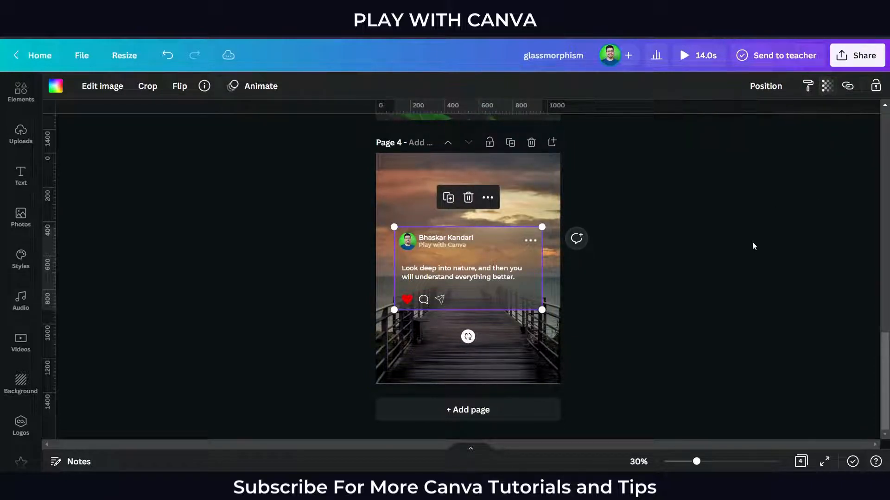
# Step: Duplicate the finished card page as Page 5
pyautogui.click(636, 365)
pyautogui.scroll(1, 640, 365)
pyautogui.scroll(-1, 640, 367)
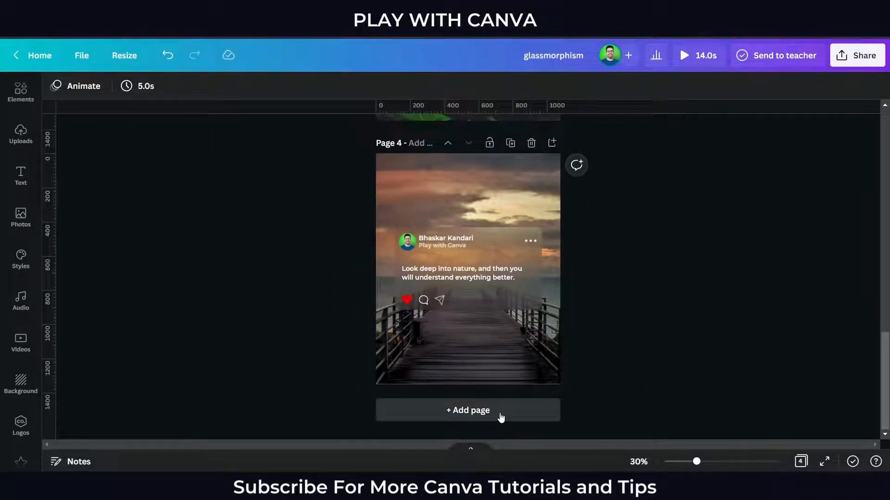
pyautogui.click(510, 142)
# Step: Add the 16.0s Nature sunset video and make it the page 5 background
pyautogui.click(544, 372)
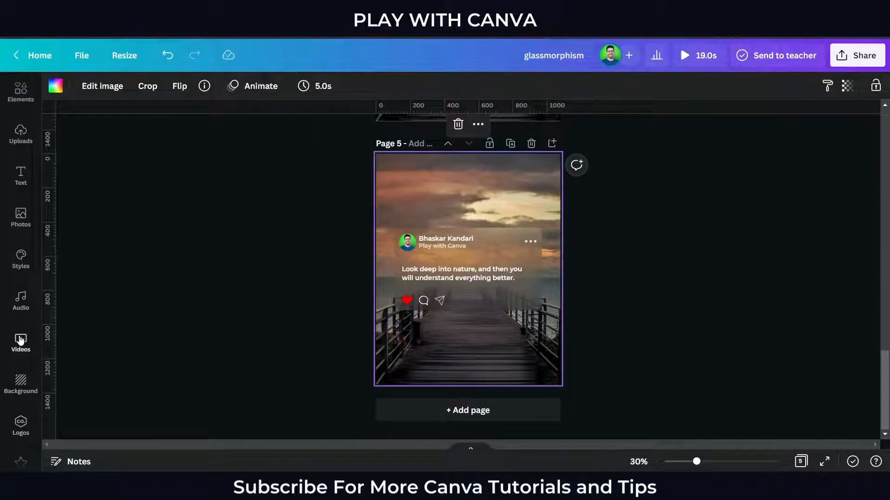
pyautogui.click(20, 340)
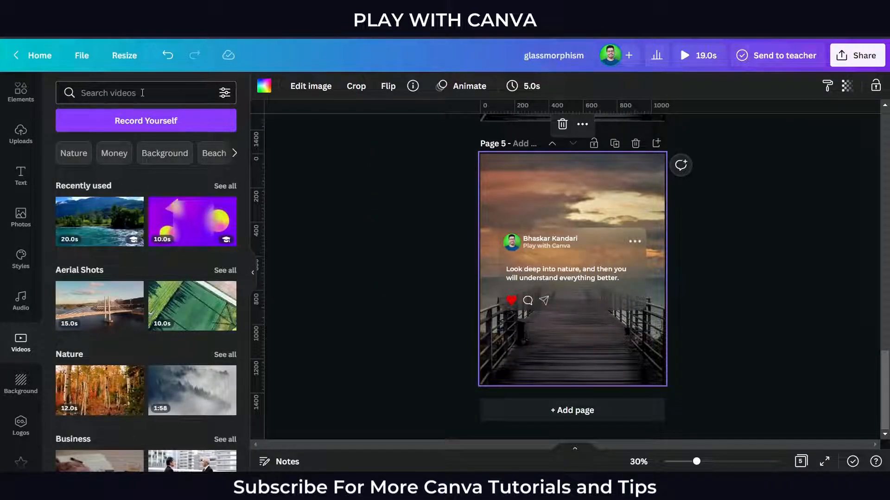
pyautogui.click(73, 152)
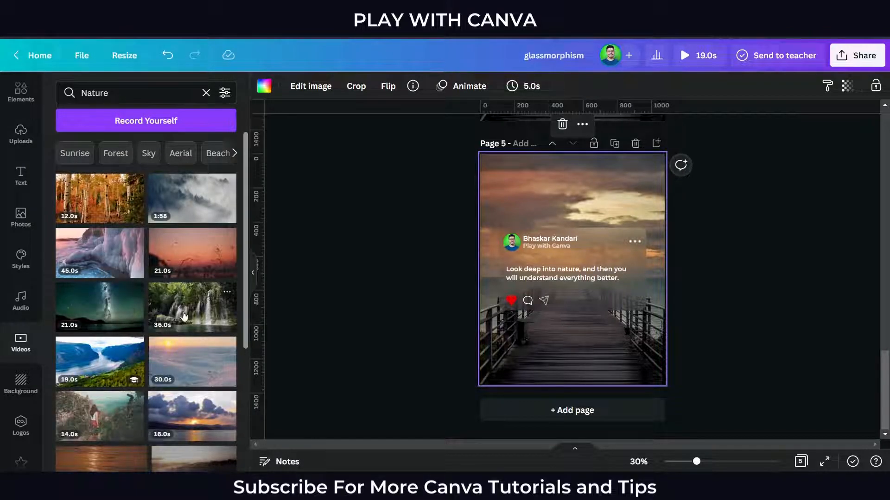
pyautogui.click(214, 429)
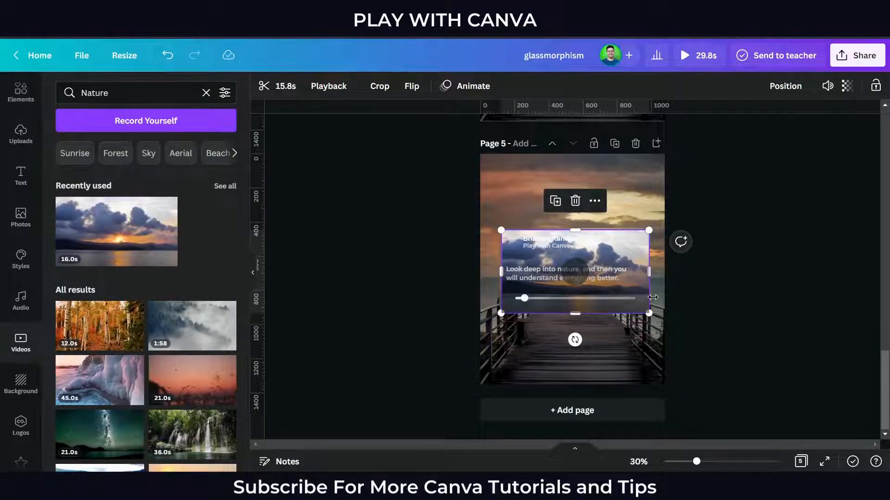
pyautogui.rightClick(632, 302)
pyautogui.click(731, 360)
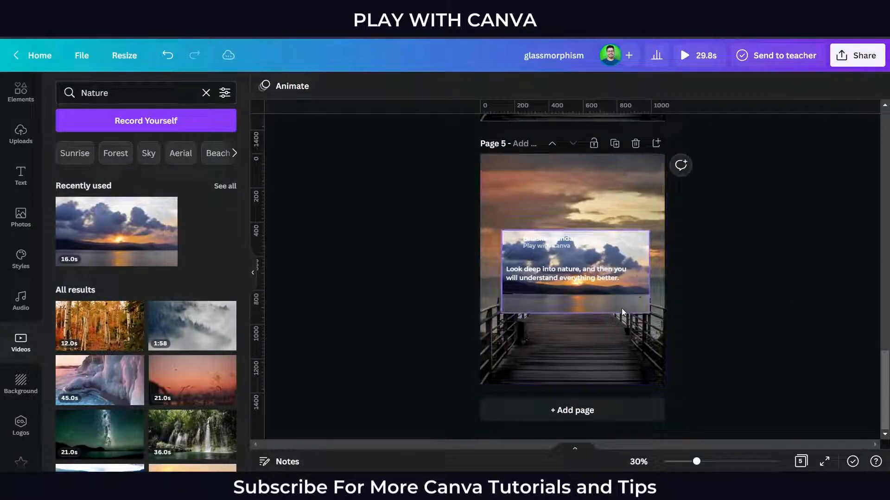
pyautogui.moveTo(622, 309); pyautogui.dragTo(626, 353)
pyautogui.rightClick(612, 358)
pyautogui.click(644, 453)
pyautogui.click(631, 374)
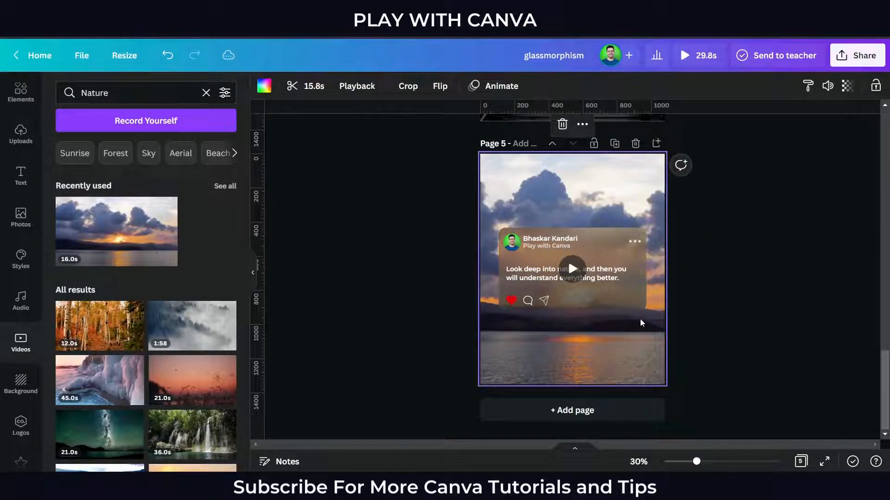
pyautogui.click(692, 349)
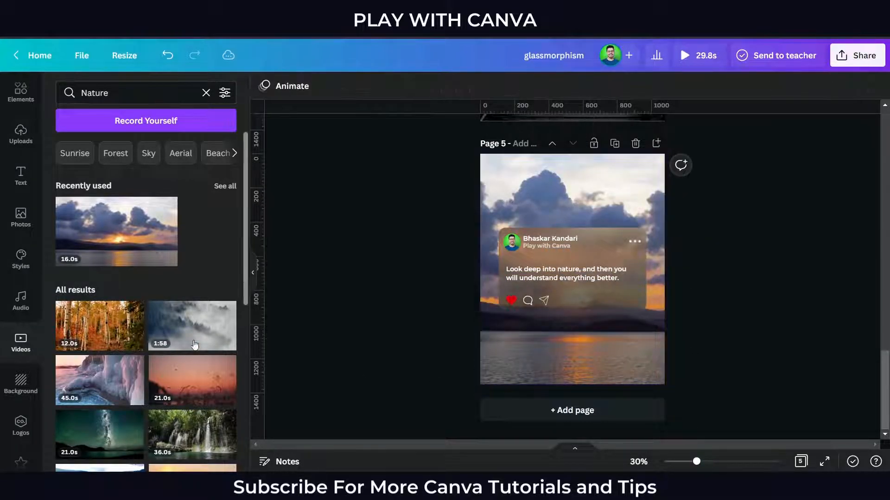
# Step: Browse nature photos with the Vertical orientation filter cleared to show landscape shots
pyautogui.click(21, 105)
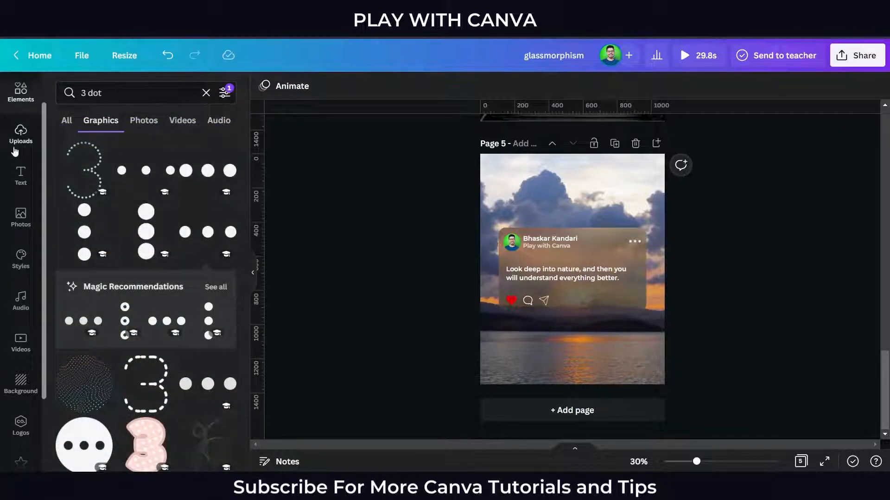
pyautogui.scroll(1, 21, 125)
pyautogui.click(21, 259)
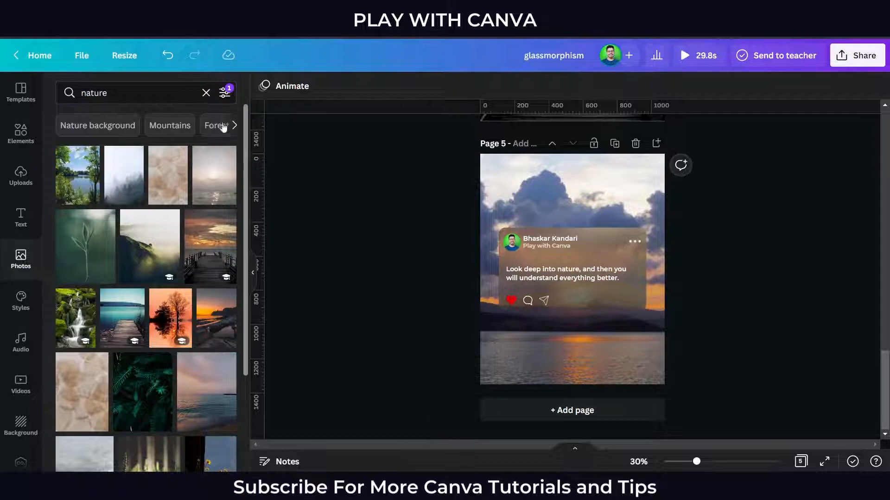
pyautogui.click(225, 92)
pyautogui.click(192, 254)
pyautogui.click(188, 375)
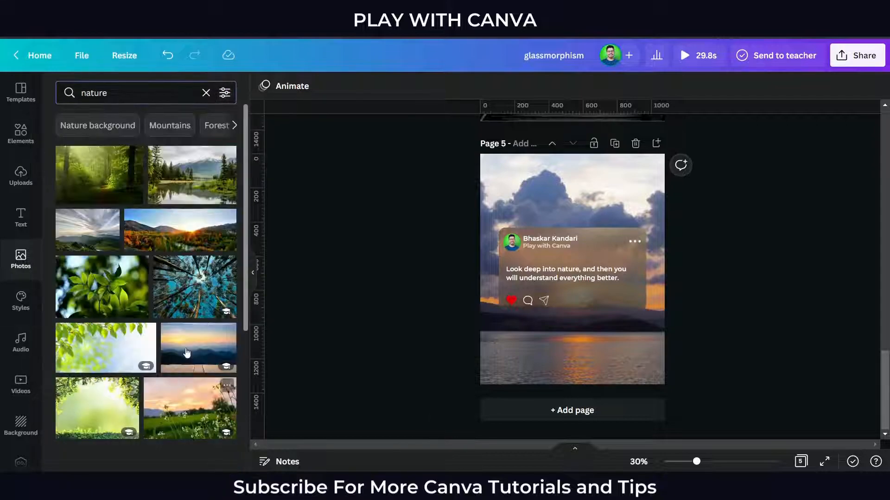
pyautogui.scroll(-1, 179, 317)
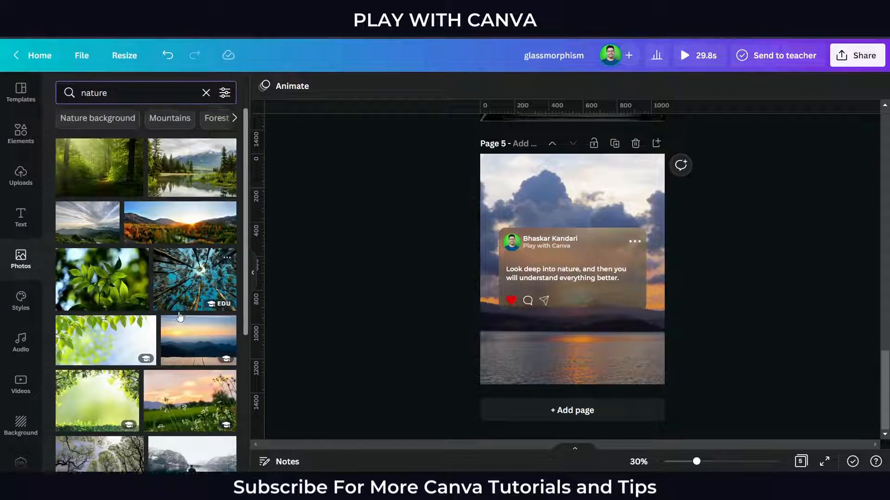
pyautogui.scroll(-6, 180, 316)
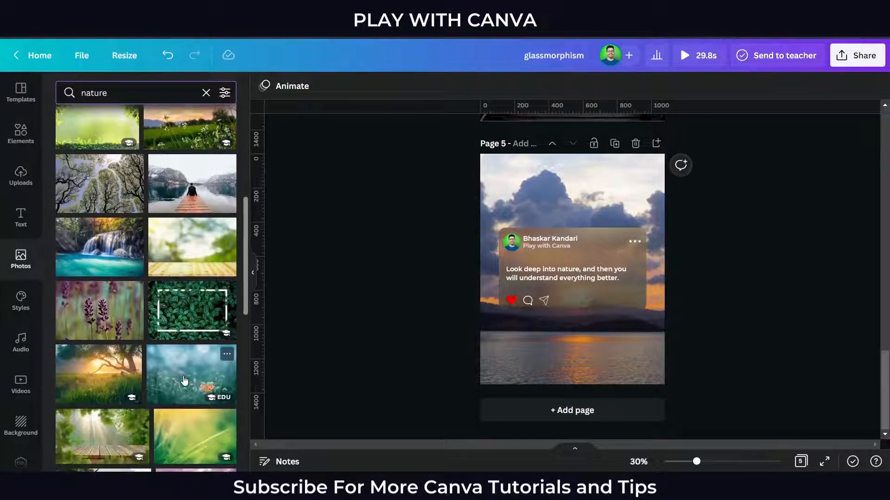
# Step: Drop the lake-and-dock photo into the glass card's rounded frame
pyautogui.click(192, 186)
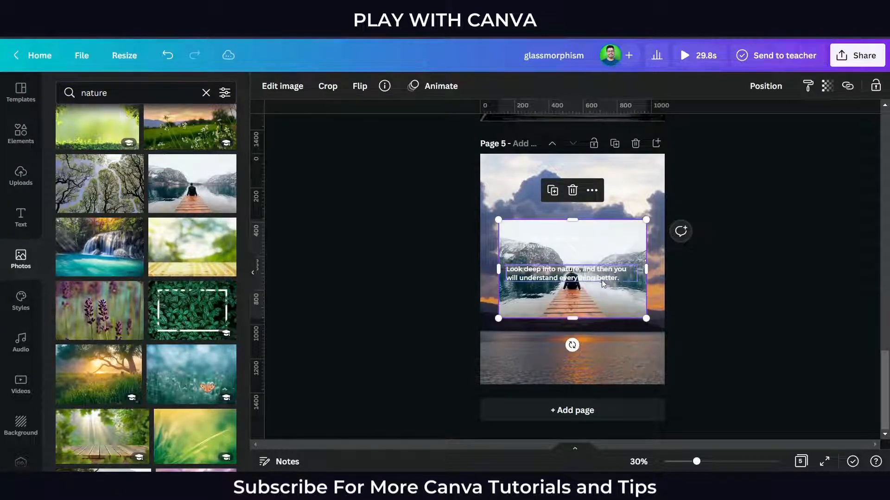
pyautogui.moveTo(596, 301); pyautogui.dragTo(602, 310)
pyautogui.click(420, 380)
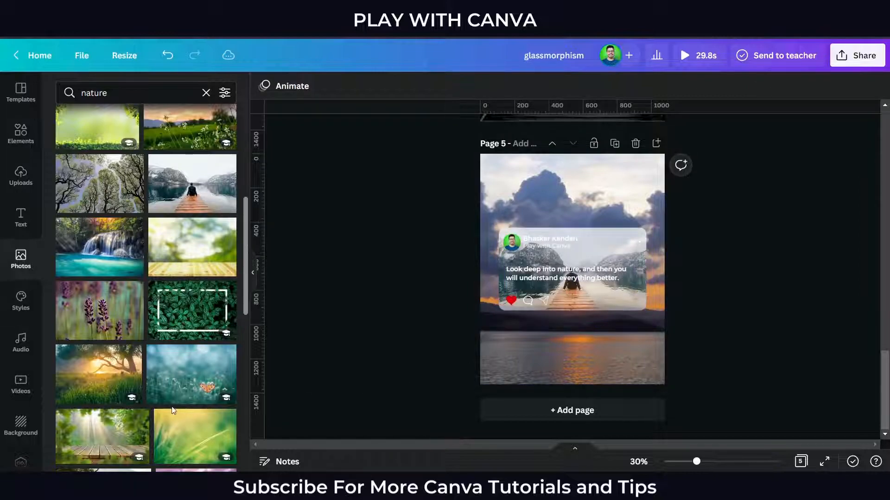
pyautogui.scroll(-10, 173, 410)
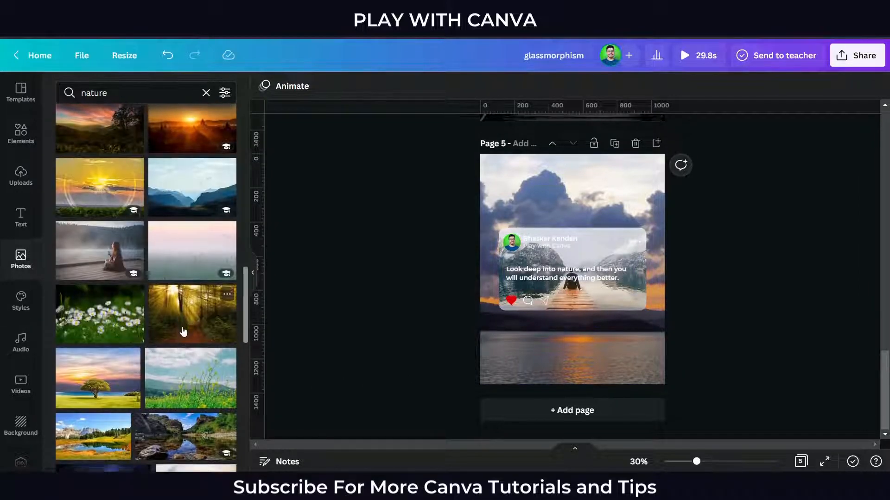
pyautogui.scroll(-10, 183, 331)
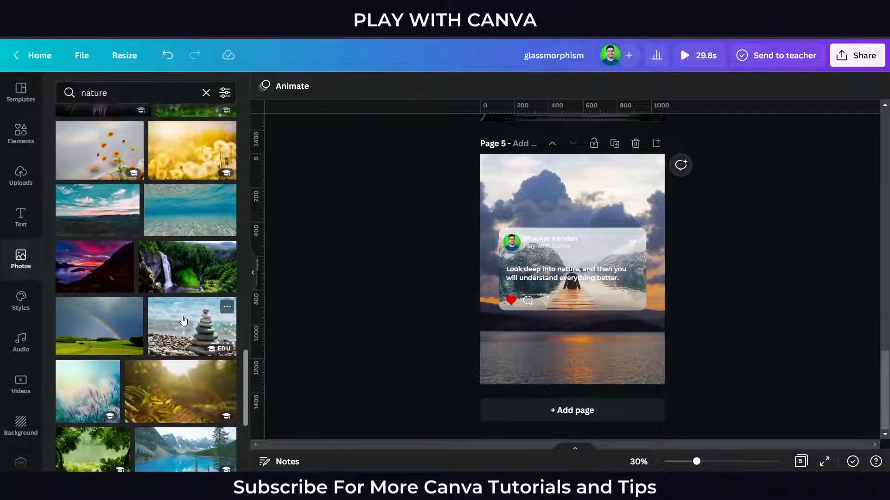
pyautogui.scroll(-8, 184, 319)
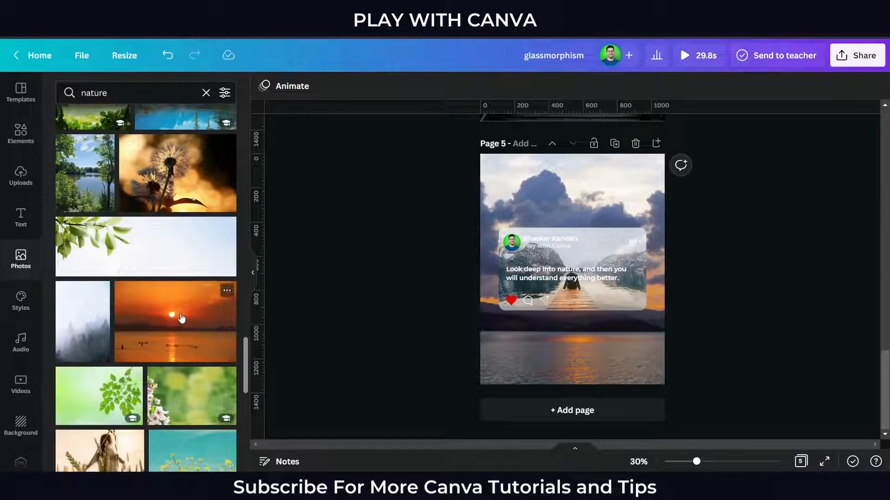
pyautogui.click(590, 301)
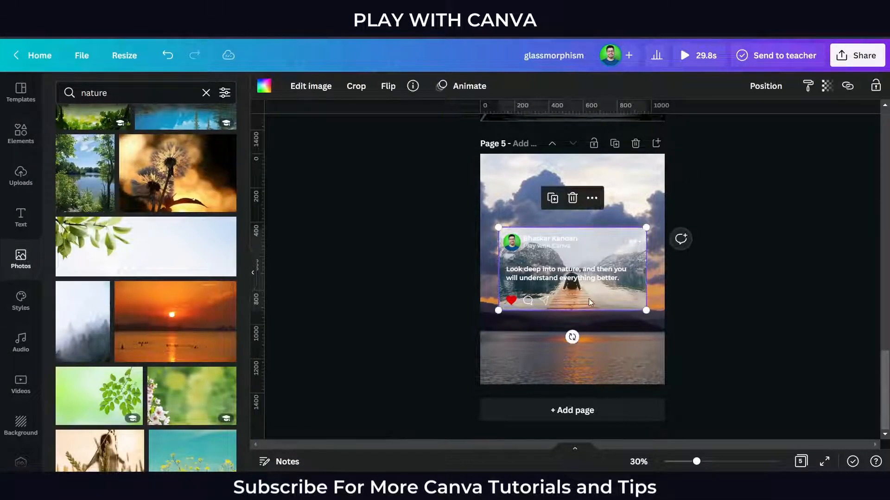
# Step: Blur the card photo to 100 and lower its transparency to 51
pyautogui.click(297, 87)
pyautogui.click(223, 311)
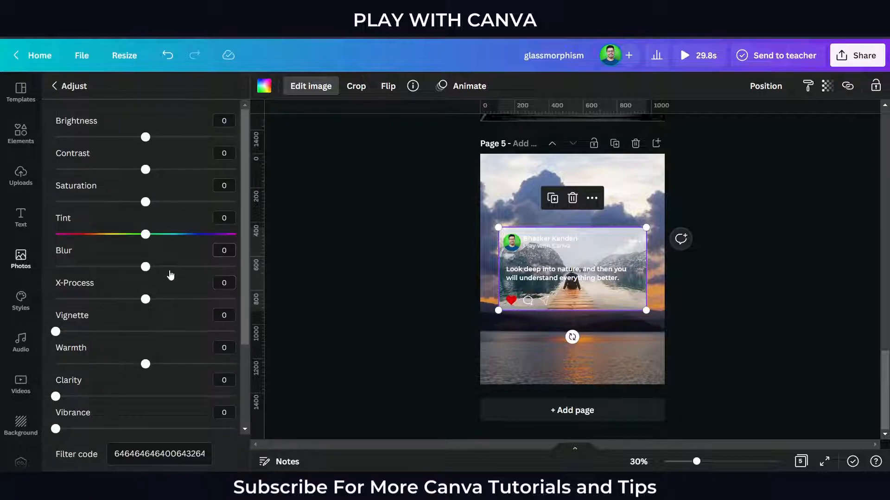
pyautogui.moveTo(179, 273); pyautogui.dragTo(282, 289)
pyautogui.click(827, 86)
pyautogui.moveTo(815, 132); pyautogui.dragTo(774, 134)
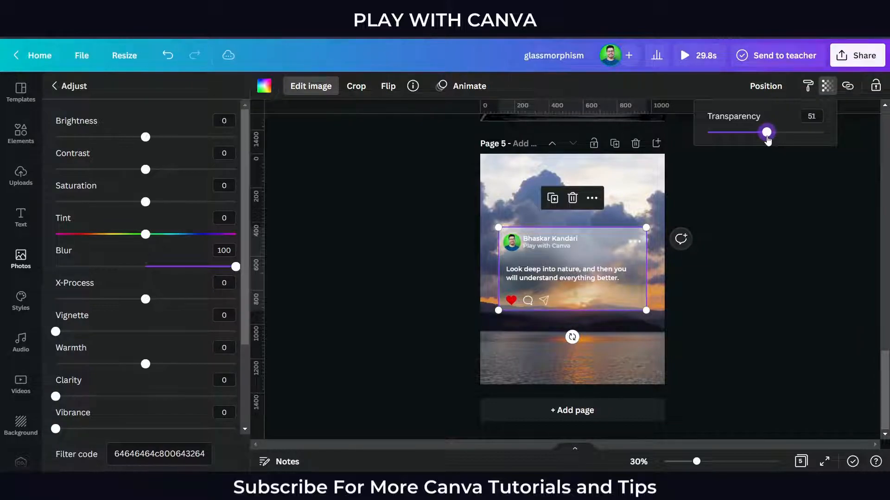
pyautogui.click(762, 235)
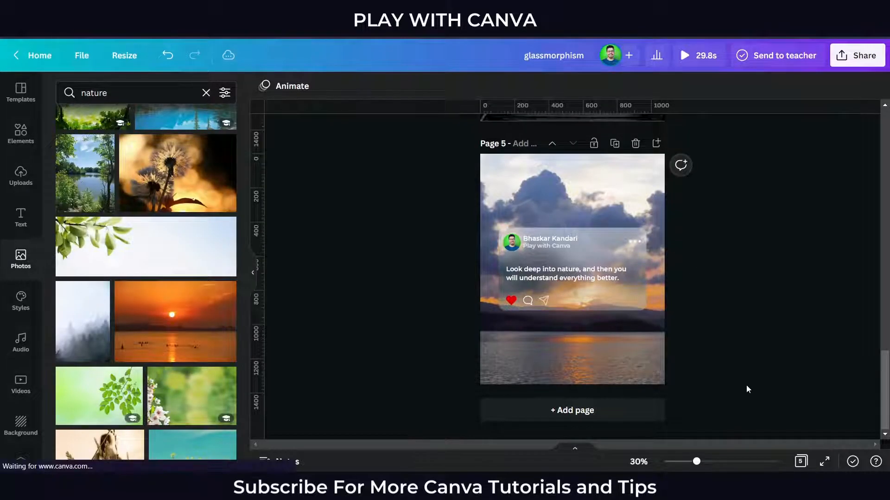
# Step: Copy the Steve Jobs quote and attribution from the Notepad notes
pyautogui.hotkey('alt', 'Tab')
pyautogui.click(508, 233)
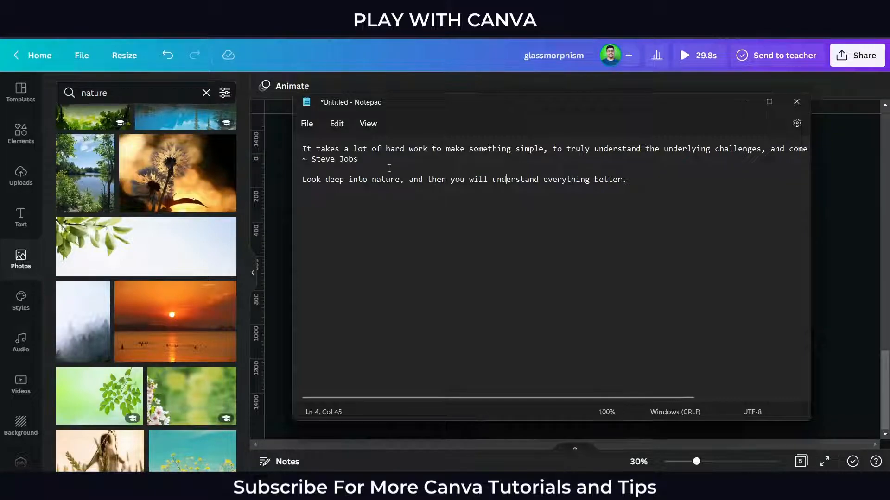
pyautogui.moveTo(308, 151); pyautogui.dragTo(297, 158)
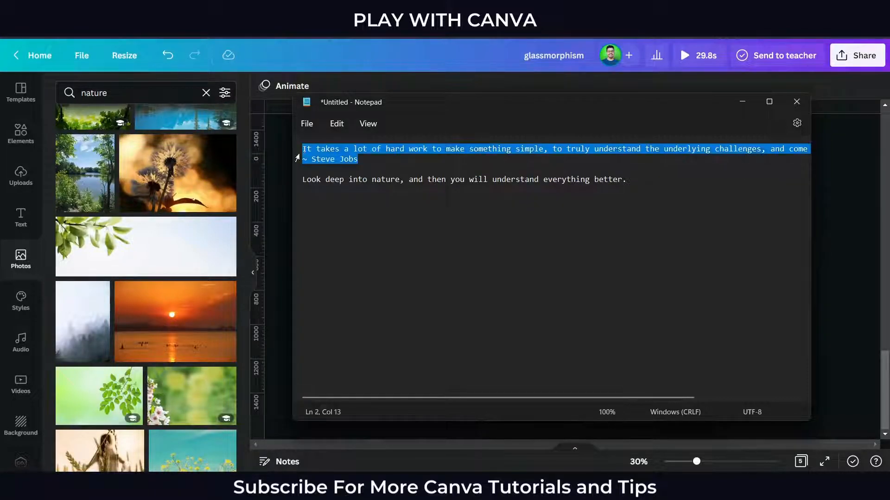
pyautogui.click(818, 349)
pyautogui.click(255, 275)
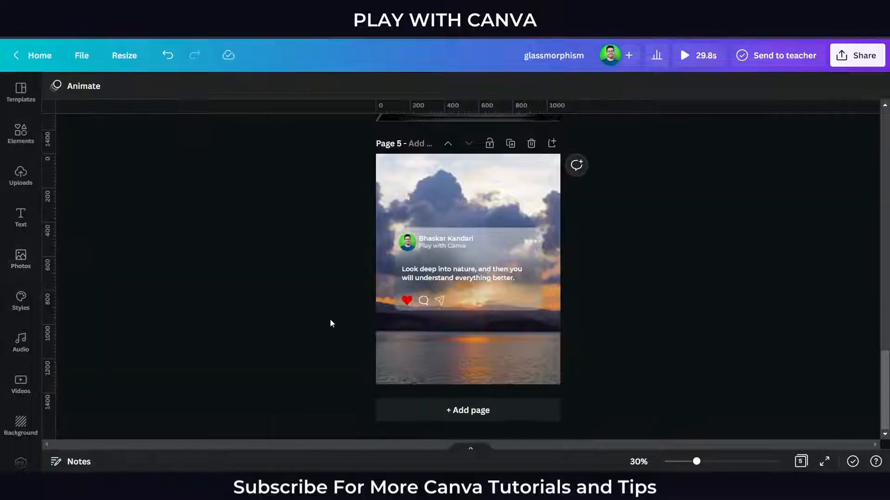
# Step: Paste the Steve Jobs quote into the card text, set it to size 25, and move it above the icons
pyautogui.scroll(5, 362, 324)
pyautogui.doubleClick(426, 224)
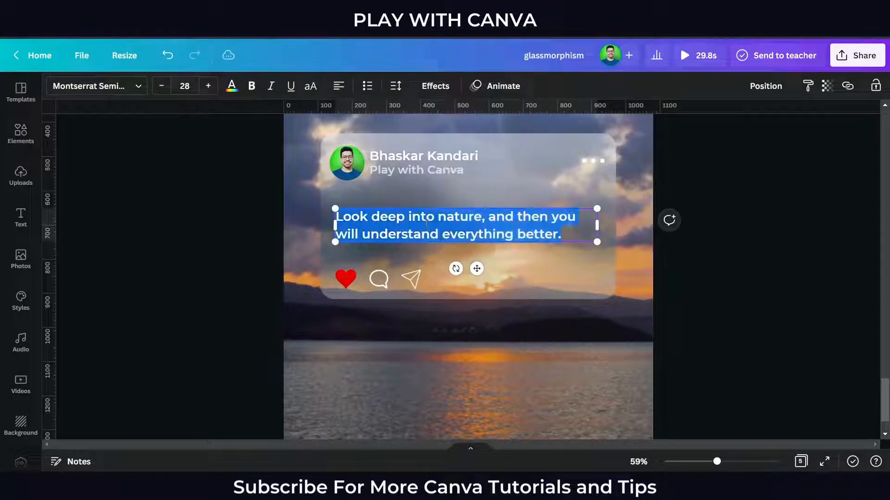
pyautogui.write('It takes a lot of hard work to make something simple, to truly understand the underlying challenges, and come up with elegant solutions. ~ Steve Jobs')
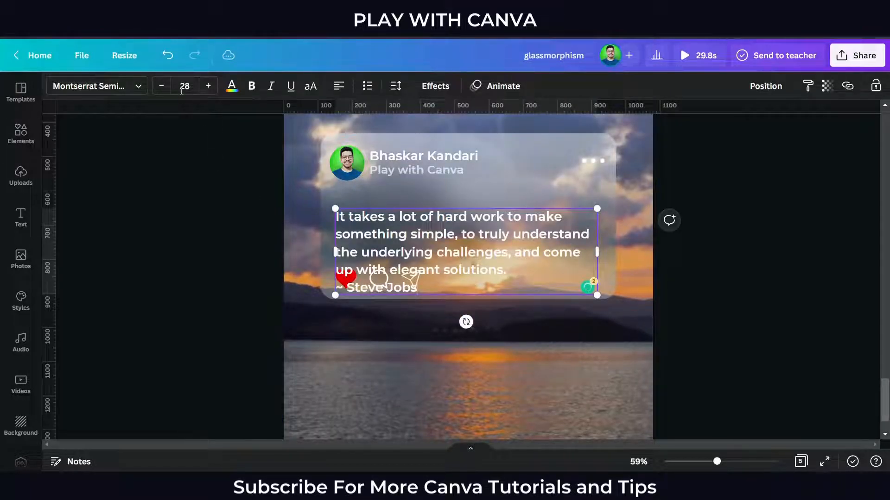
pyautogui.click(166, 85)
pyautogui.click(166, 85)
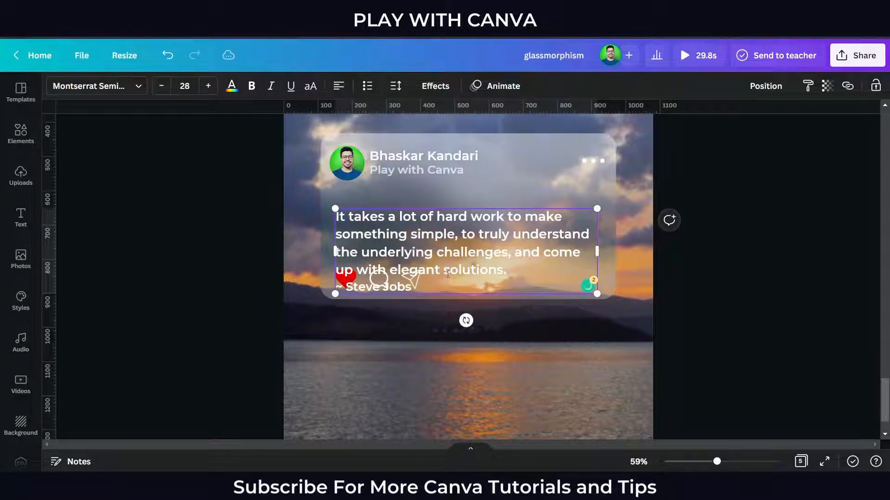
pyautogui.click(189, 85)
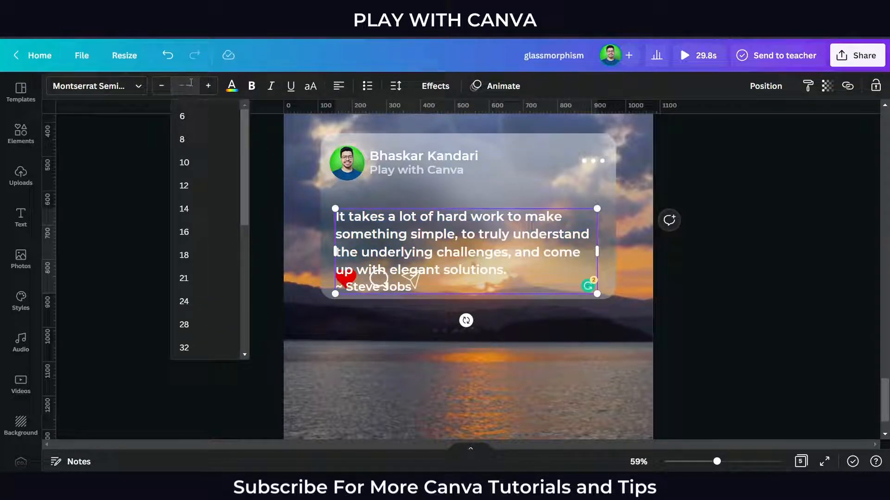
pyautogui.write('25')
pyautogui.press('Return')
pyautogui.click(219, 168)
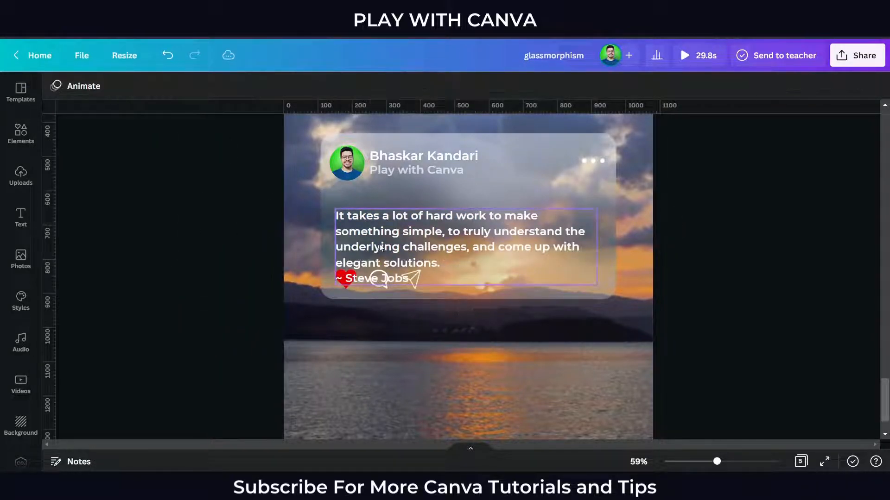
pyautogui.moveTo(382, 241); pyautogui.dragTo(376, 222)
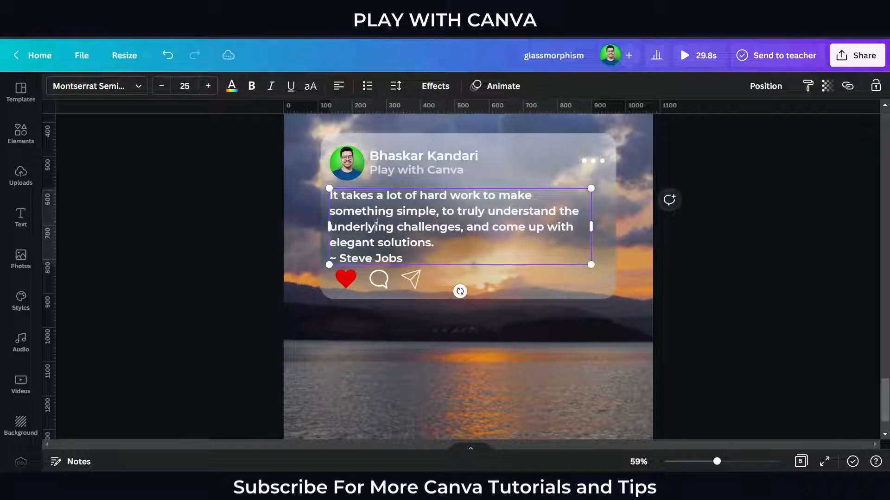
# Step: Change the Steve Jobs quote's font to Lato
pyautogui.click(376, 222)
pyautogui.click(96, 86)
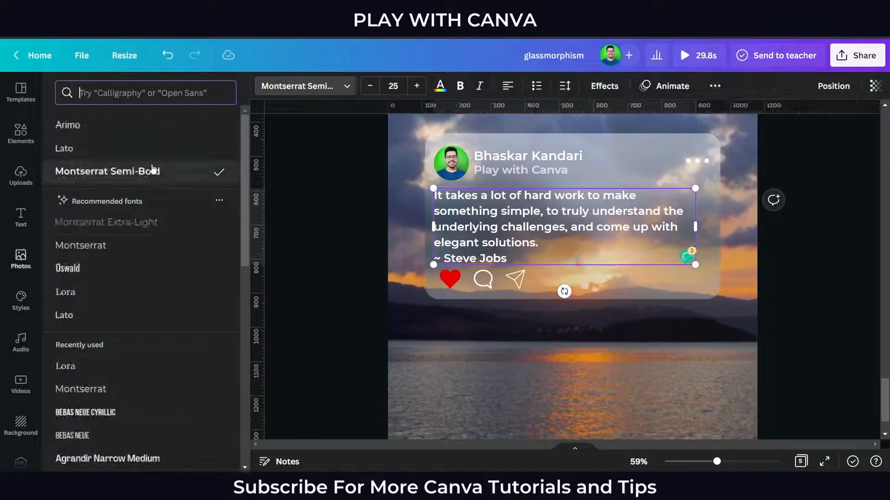
pyautogui.click(135, 146)
pyautogui.click(333, 255)
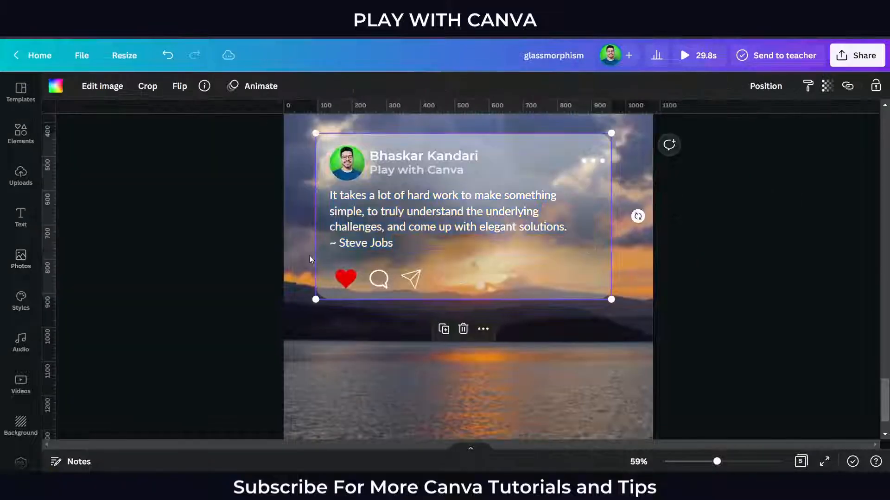
# Step: Widen the quote text box so its lines run longer
pyautogui.click(373, 240)
pyautogui.moveTo(373, 240); pyautogui.dragTo(376, 241)
pyautogui.moveTo(594, 223); pyautogui.dragTo(604, 224)
pyautogui.click(710, 321)
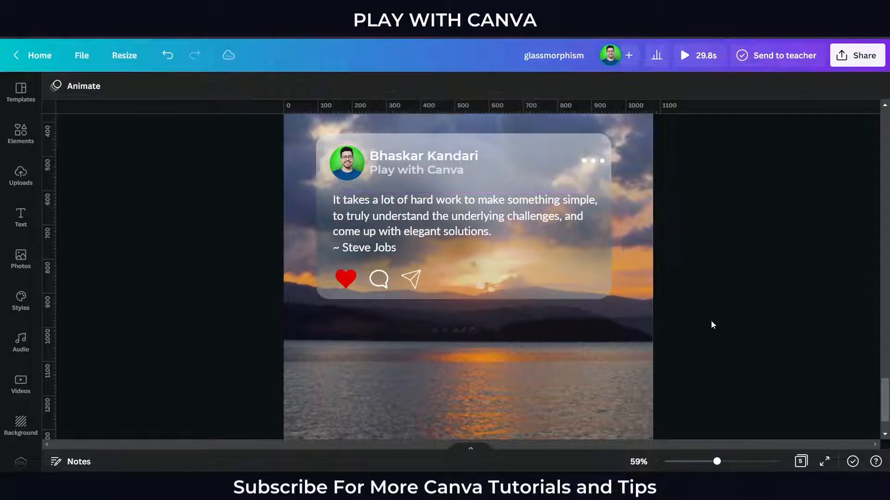
pyautogui.click(526, 235)
pyautogui.moveTo(527, 237); pyautogui.dragTo(519, 237)
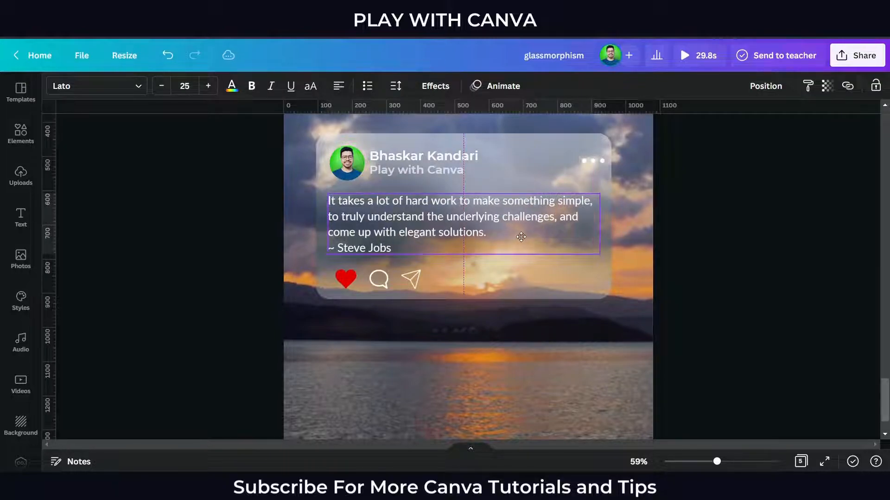
# Step: Centre the quote box horizontally on the page
pyautogui.click(772, 86)
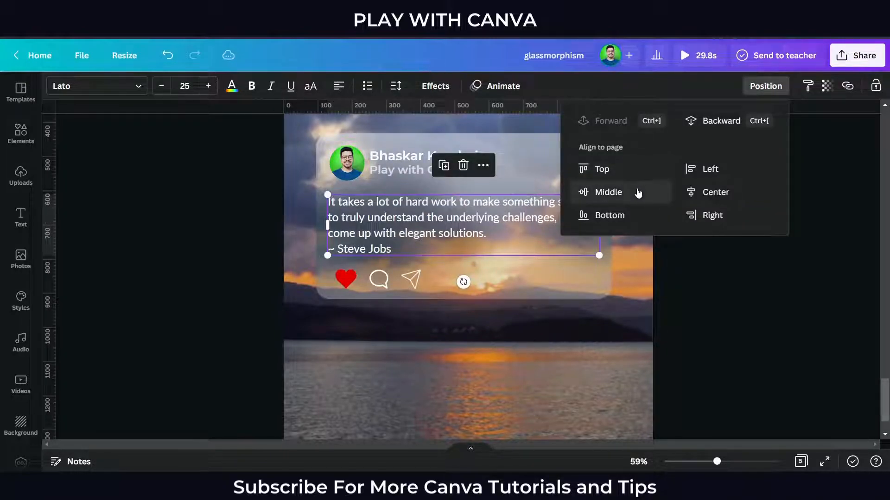
pyautogui.click(637, 190)
pyautogui.click(721, 323)
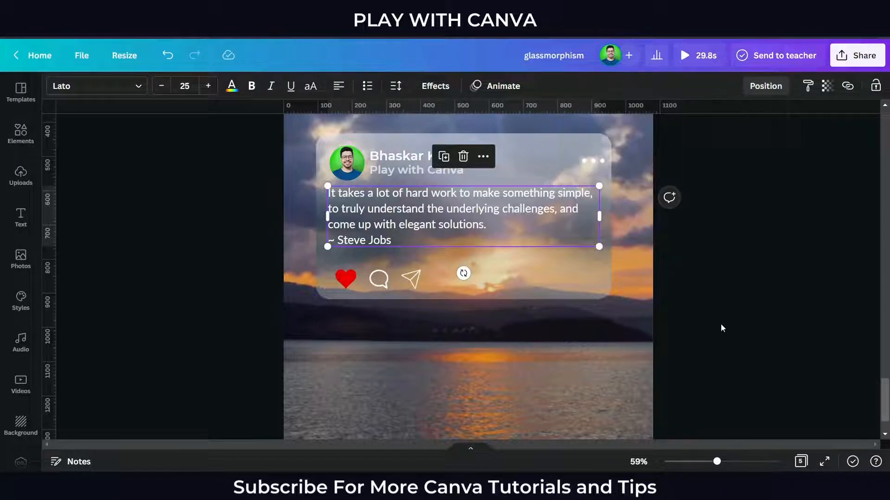
pyautogui.click(755, 88)
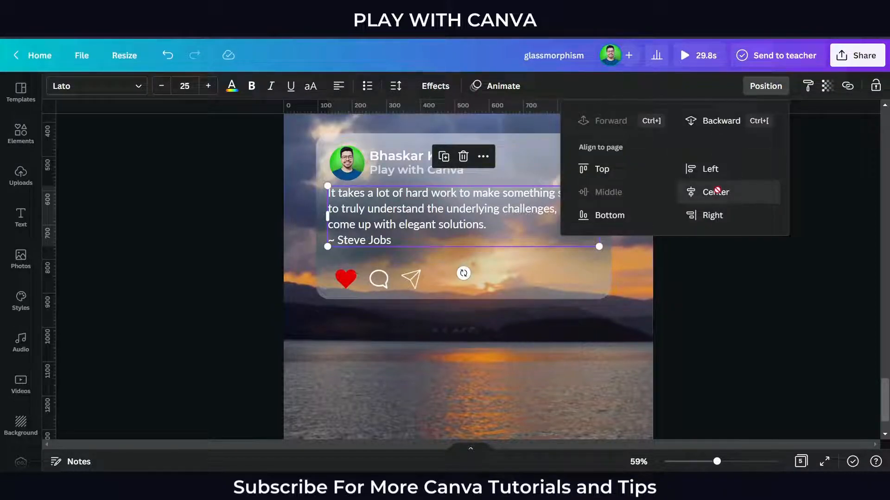
pyautogui.click(716, 193)
# Step: Nudge the quote box slightly downward within the glass card
pyautogui.press('Return')
pyautogui.hotkey('shift', 'Home')
pyautogui.click(739, 314)
pyautogui.click(497, 229)
pyautogui.hotkey('shift', 'Down')
pyautogui.hotkey('shift', 'Down')
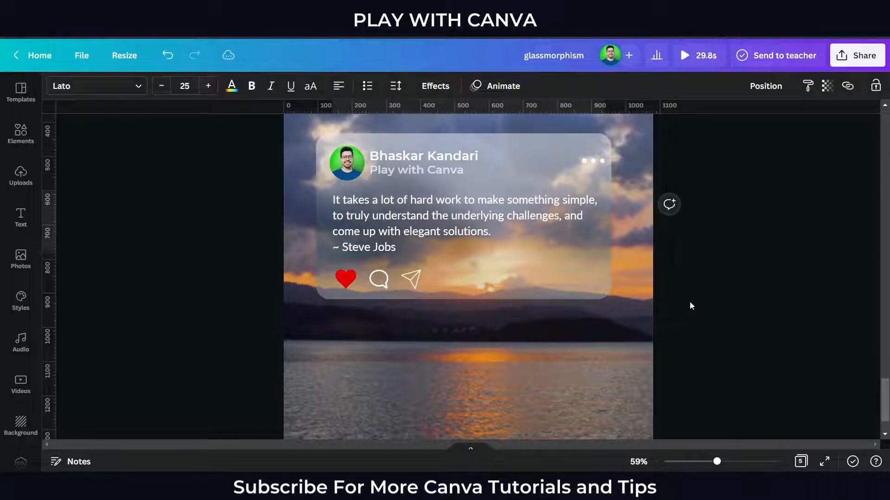
pyautogui.press('Down')
pyautogui.press('Down')
# Step: Switch the boardwalk card's nature quote to the Lato font
pyautogui.click(695, 302)
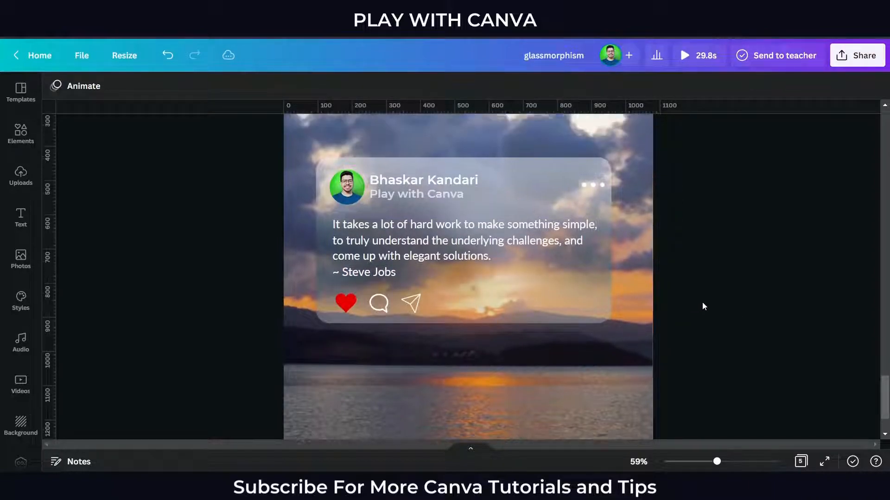
pyautogui.scroll(-10, 708, 293)
pyautogui.scroll(3, 698, 298)
pyautogui.scroll(5, 698, 298)
pyautogui.scroll(-2, 494, 345)
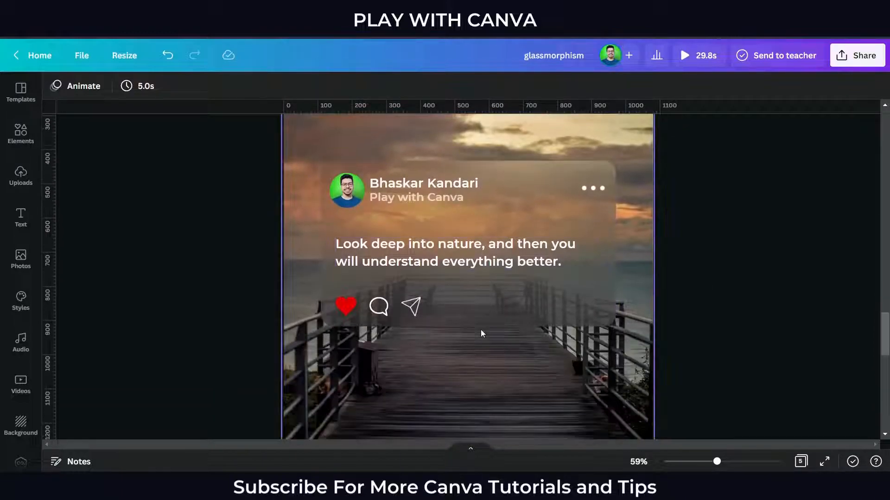
pyautogui.click(474, 263)
pyautogui.click(88, 86)
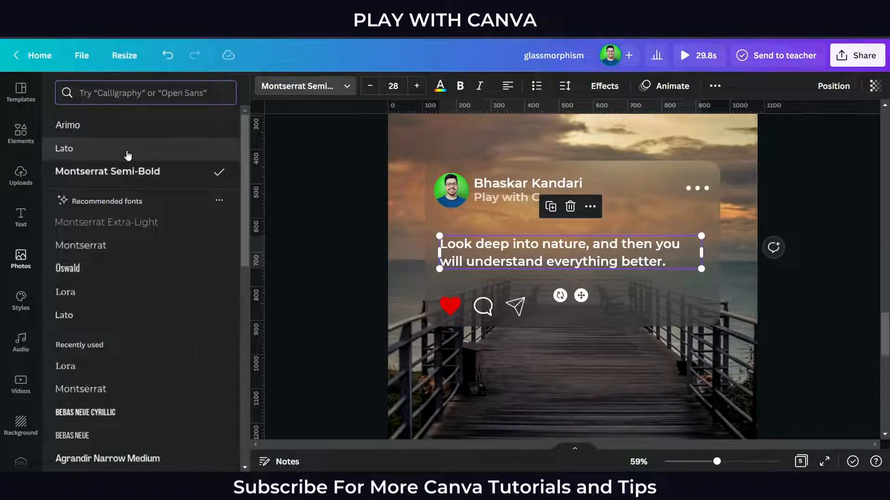
pyautogui.click(128, 149)
pyautogui.click(331, 175)
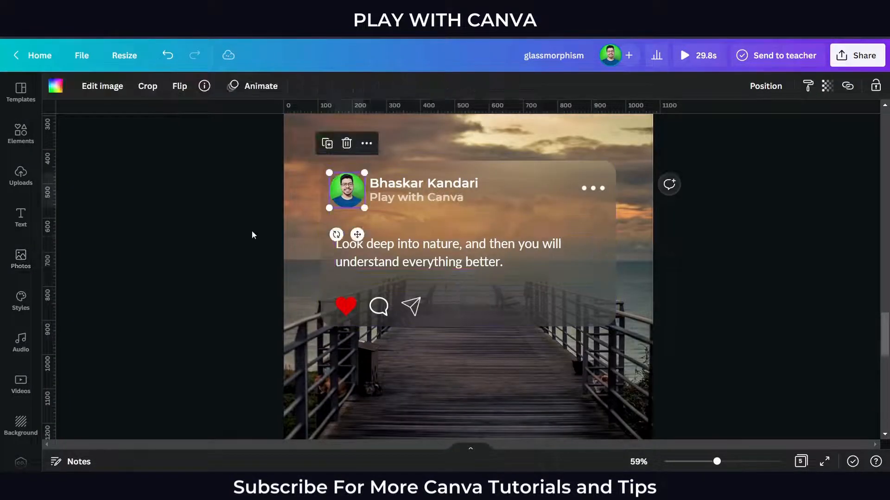
# Step: Enlarge the nature quote to size 34 and nudge it up
pyautogui.click(367, 265)
pyautogui.click(208, 87)
pyautogui.click(208, 86)
pyautogui.click(208, 87)
pyautogui.click(208, 86)
pyautogui.click(208, 86)
pyautogui.click(208, 87)
pyautogui.click(195, 232)
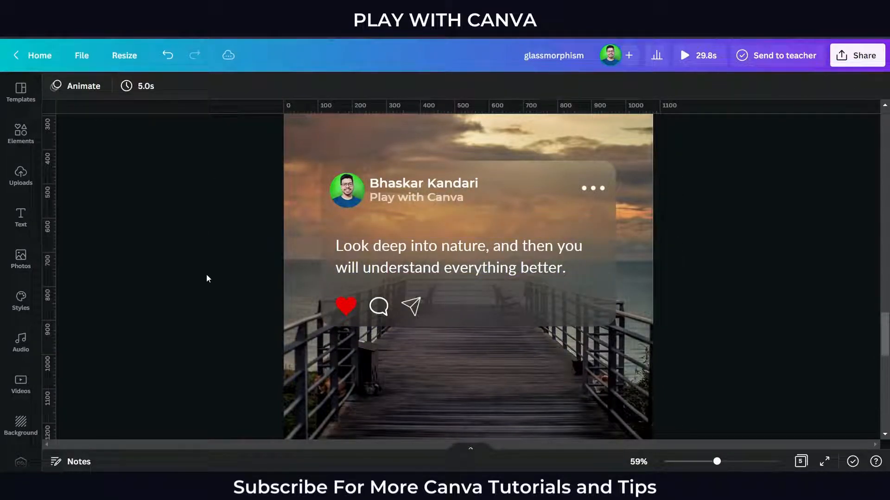
pyautogui.click(368, 266)
pyautogui.hotkey('shift', 'Up')
pyautogui.hotkey('shift', 'Up')
# Step: Tighten the nature quote's line spacing to 1.32
pyautogui.click(452, 249)
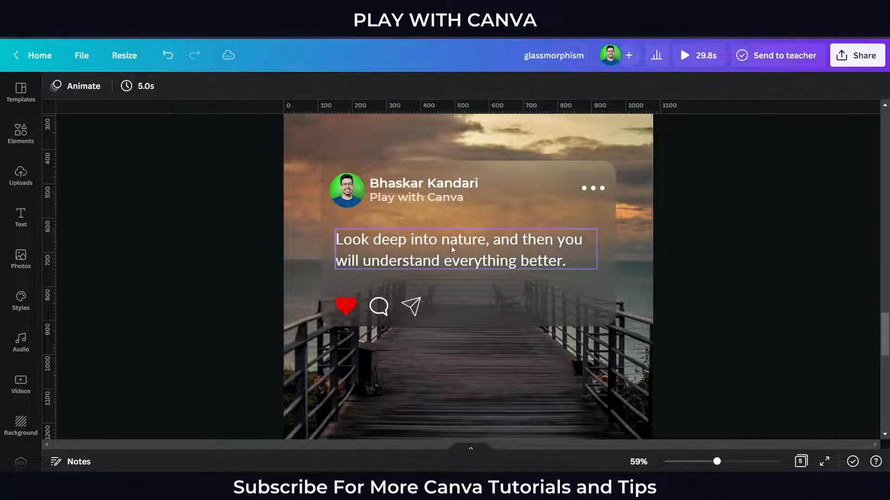
pyautogui.click(397, 86)
pyautogui.moveTo(468, 171); pyautogui.dragTo(458, 173)
pyautogui.click(675, 283)
pyautogui.click(692, 284)
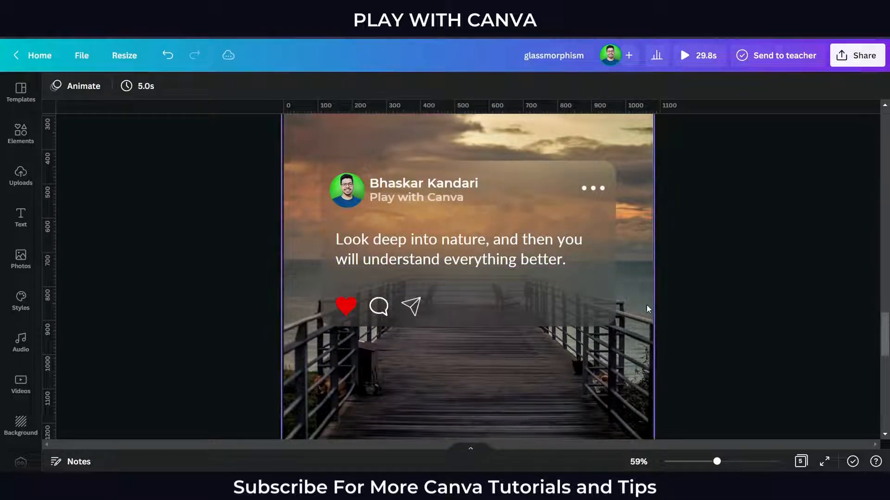
# Step: Centre the nature quote horizontally on the page
pyautogui.click(523, 252)
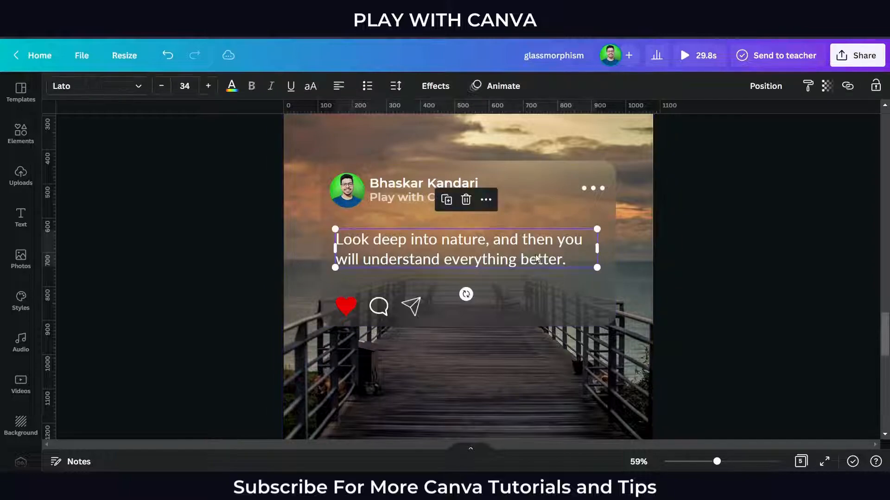
pyautogui.click(765, 87)
pyautogui.click(695, 191)
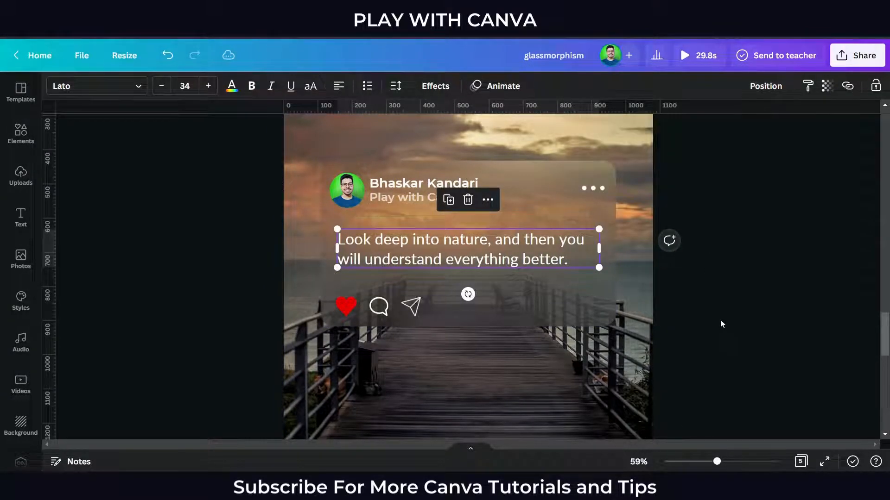
pyautogui.scroll(-10, 721, 319)
pyautogui.scroll(-5, 738, 334)
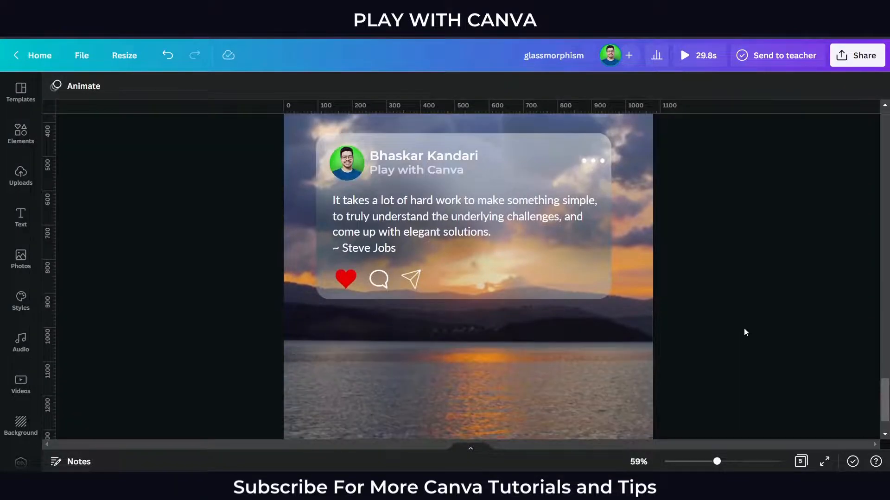
# Step: Restore the browser zoom to 100%
pyautogui.hotkey('ctrl', '-')
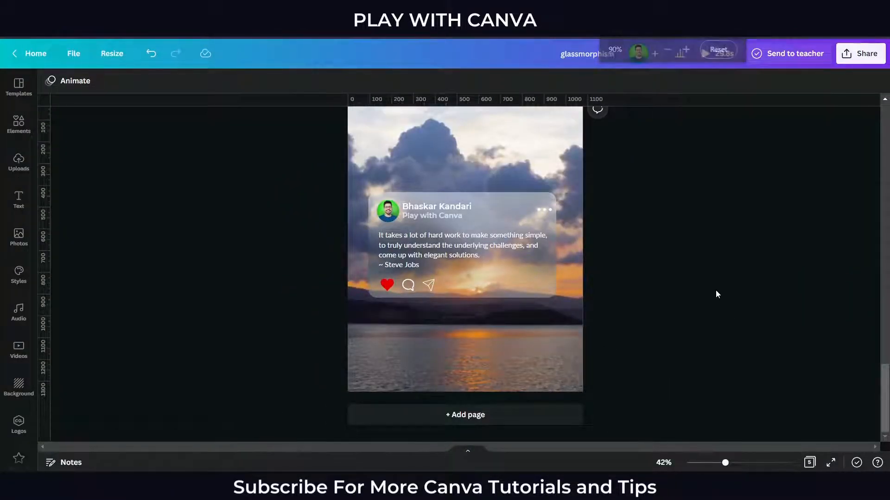
pyautogui.click(851, 40)
pyautogui.click(841, 246)
pyautogui.click(669, 260)
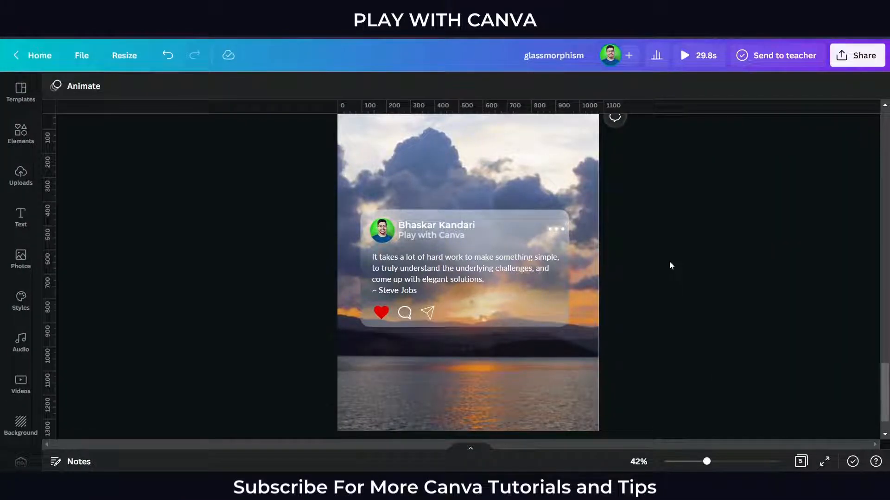
pyautogui.scroll(-1, 669, 265)
pyautogui.scroll(1, 555, 342)
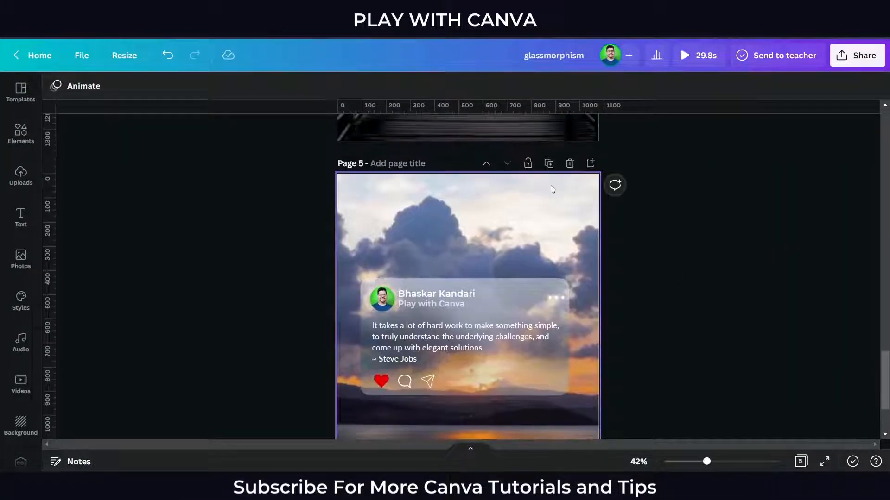
pyautogui.scroll(-1, 569, 295)
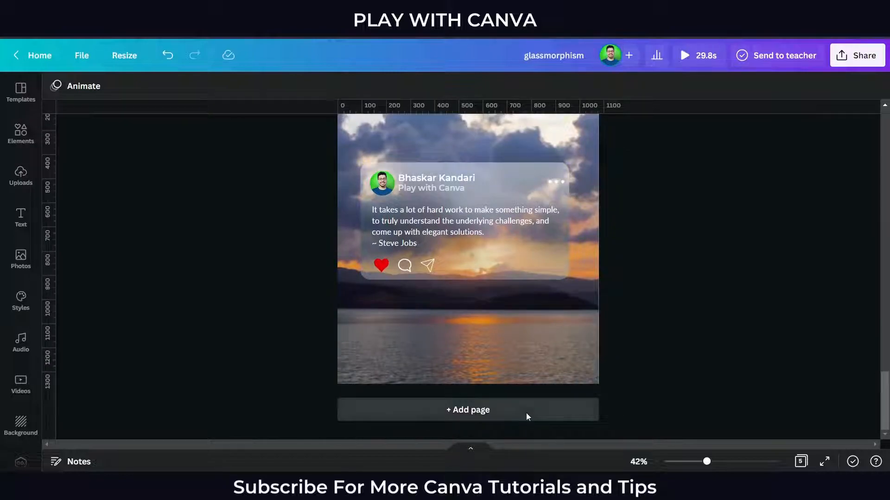
# Step: Add a new blank page after the sunset card and bring up 'nature' photo results
pyautogui.click(527, 417)
pyautogui.click(21, 258)
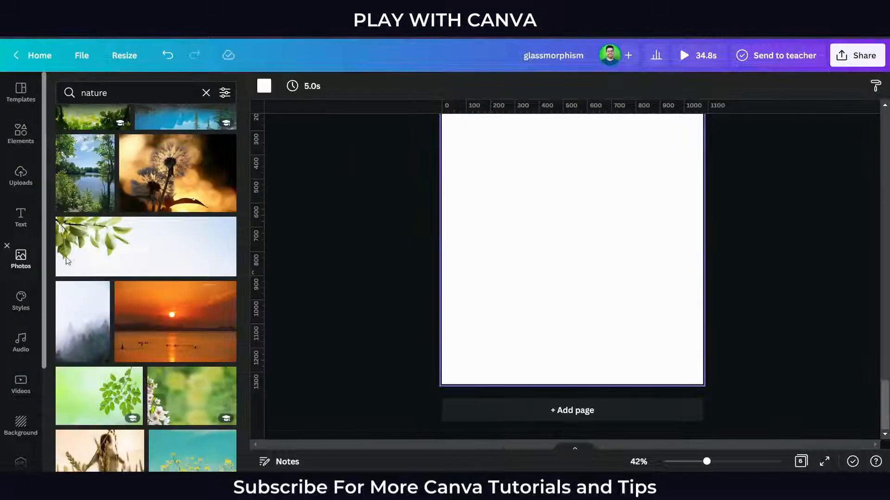
pyautogui.scroll(5, 140, 251)
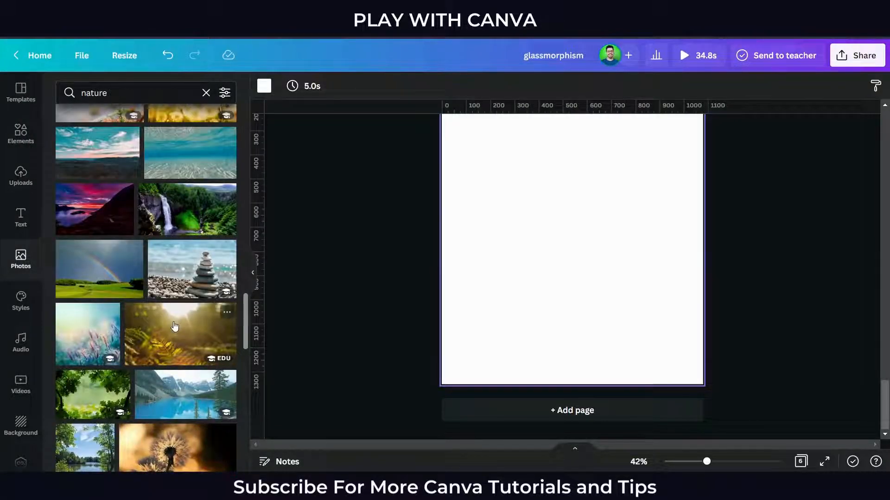
pyautogui.scroll(5, 195, 306)
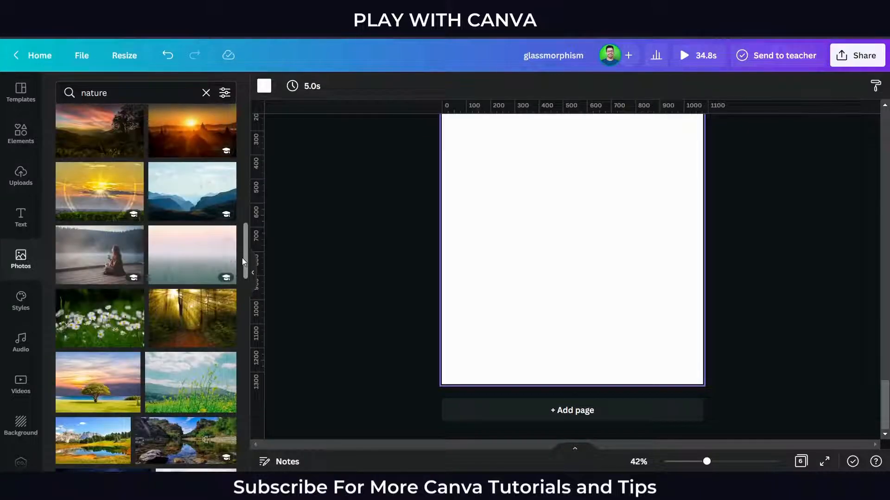
pyautogui.moveTo(245, 253)
pyautogui.mouseDown()
pyautogui.moveTo(237, 126)
pyautogui.moveTo(249, 158)
pyautogui.moveTo(244, 256)
pyautogui.mouseUp()
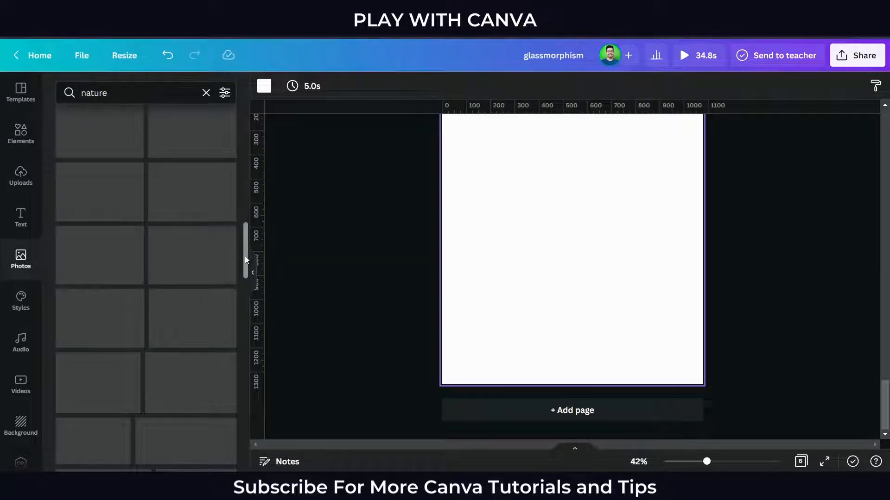
pyautogui.scroll(-5, 243, 270)
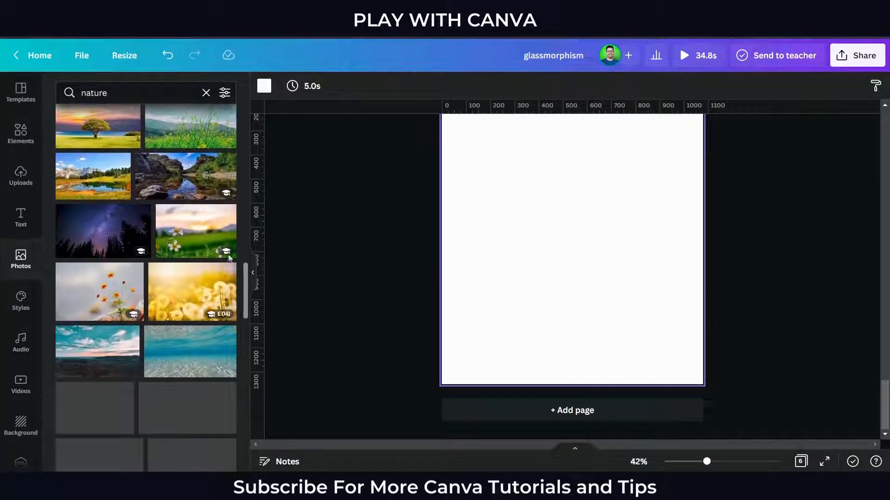
# Step: Filter the nature photos to Vertical and set the dark fern photo as the page background
pyautogui.click(224, 92)
pyautogui.click(157, 253)
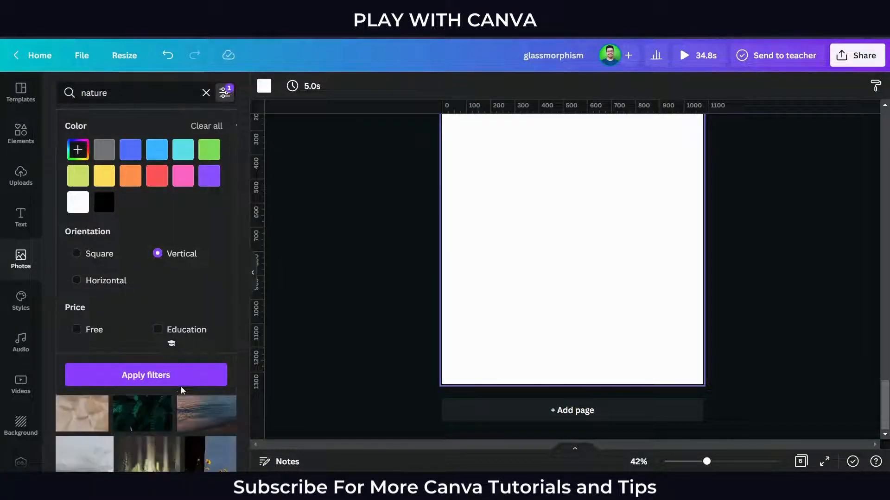
pyautogui.click(180, 387)
pyautogui.click(139, 398)
pyautogui.rightClick(537, 267)
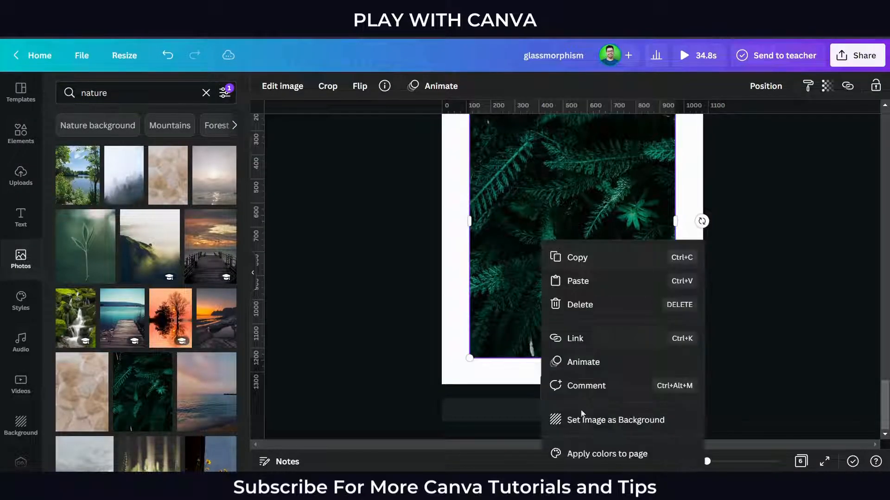
pyautogui.click(582, 417)
pyautogui.scroll(3, 388, 332)
pyautogui.scroll(-2, 384, 338)
# Step: Search elements for 'glassmorphism' and add a frosted glass graphic to page 6
pyautogui.click(22, 136)
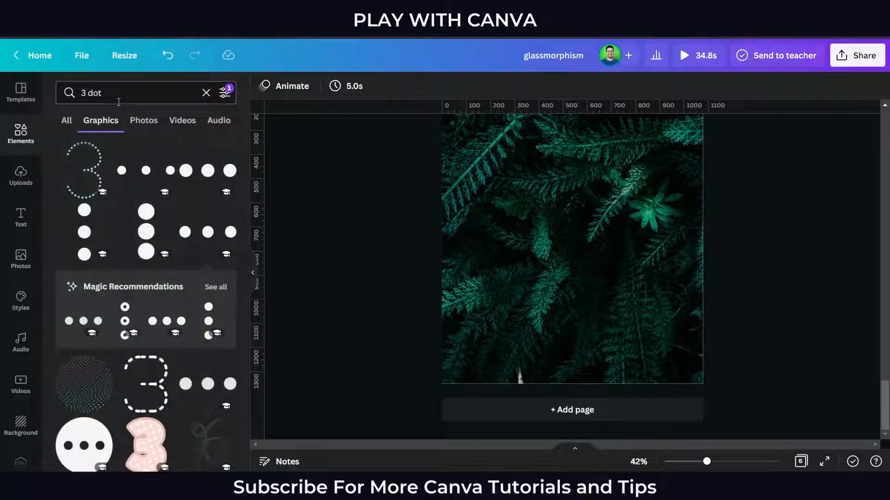
pyautogui.click(119, 101)
pyautogui.write('gla')
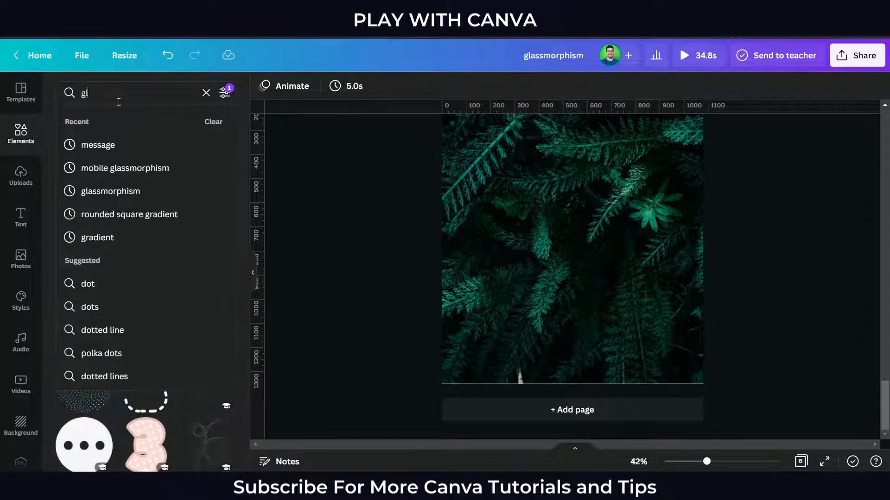
pyautogui.press('Down')
pyautogui.press('Down')
pyautogui.press('Return')
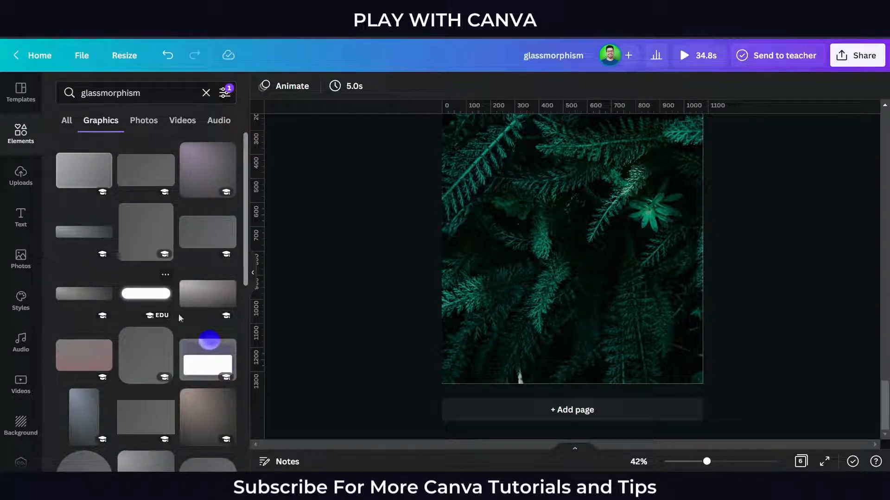
pyautogui.click(89, 419)
pyautogui.click(338, 331)
# Step: Zoom out across the pages and delete the older tall glass panel
pyautogui.scroll(2, 389, 342)
pyautogui.moveTo(536, 361); pyautogui.dragTo(538, 359)
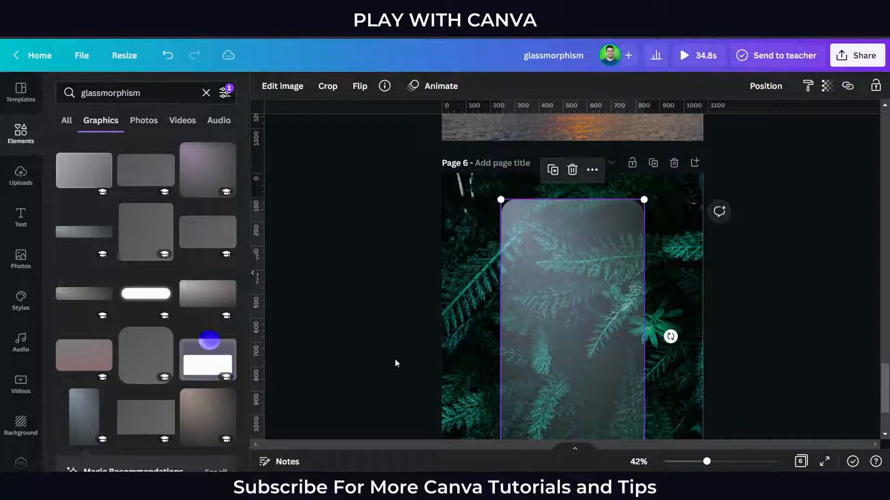
pyautogui.click(396, 358)
pyautogui.moveTo(706, 462); pyautogui.dragTo(693, 462)
pyautogui.scroll(4, 694, 377)
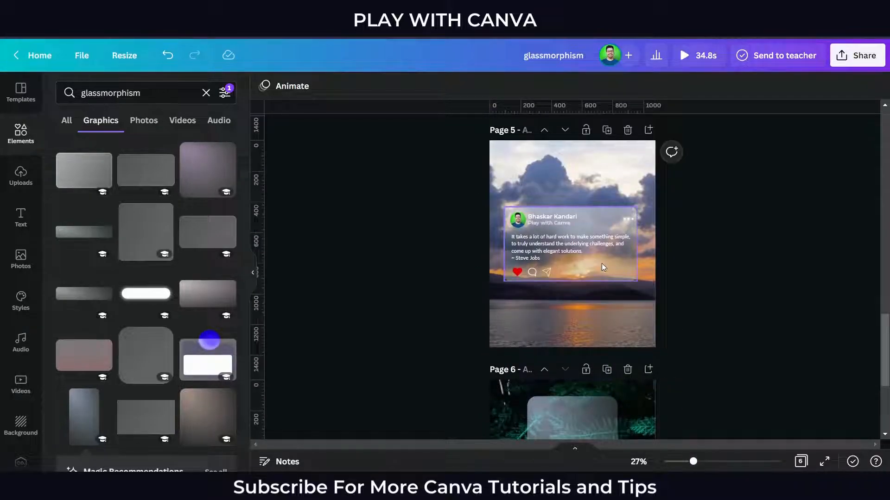
pyautogui.click(602, 263)
pyautogui.moveTo(616, 437); pyautogui.dragTo(616, 439)
pyautogui.scroll(-4, 604, 407)
pyautogui.click(598, 384)
pyautogui.press('Delete')
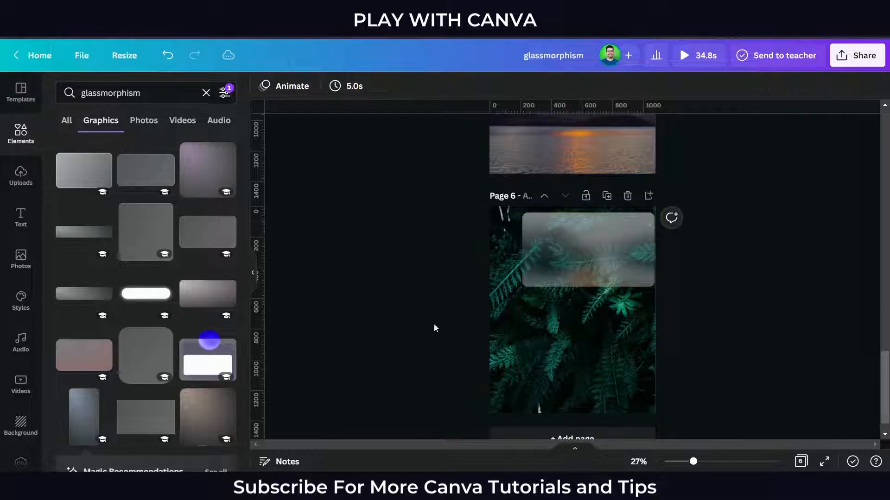
# Step: Rotate the new glass panel upright into a tall card, enlarge it and centre it on page 6
pyautogui.click(258, 281)
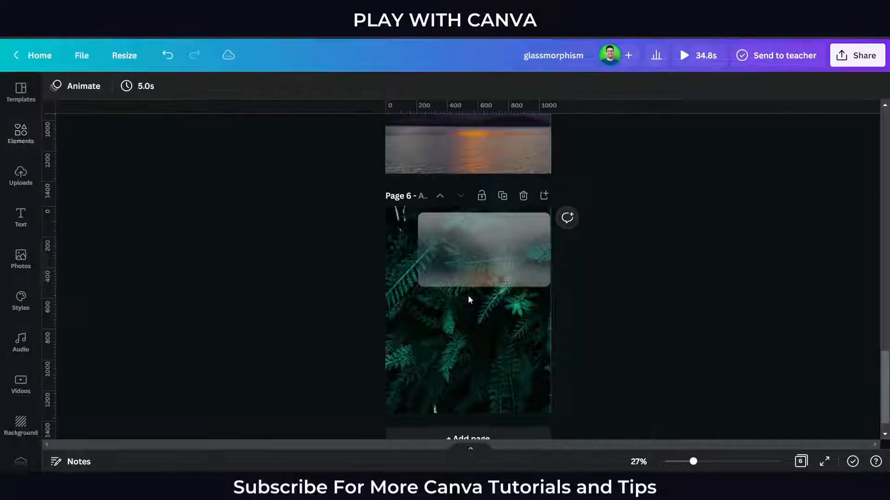
pyautogui.moveTo(462, 299); pyautogui.dragTo(470, 311)
pyautogui.moveTo(458, 350); pyautogui.dragTo(395, 287)
pyautogui.moveTo(463, 303)
pyautogui.mouseDown()
pyautogui.moveTo(460, 314)
pyautogui.moveTo(472, 317)
pyautogui.mouseUp()
pyautogui.click(498, 369)
pyautogui.click(494, 363)
pyautogui.moveTo(505, 367); pyautogui.dragTo(488, 352)
pyautogui.moveTo(516, 393); pyautogui.dragTo(519, 397)
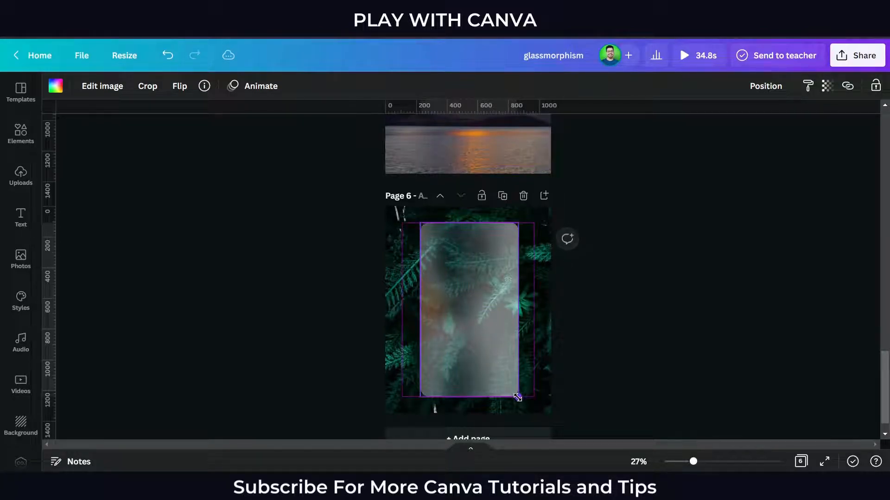
pyautogui.moveTo(505, 357); pyautogui.dragTo(501, 358)
pyautogui.press('Escape')
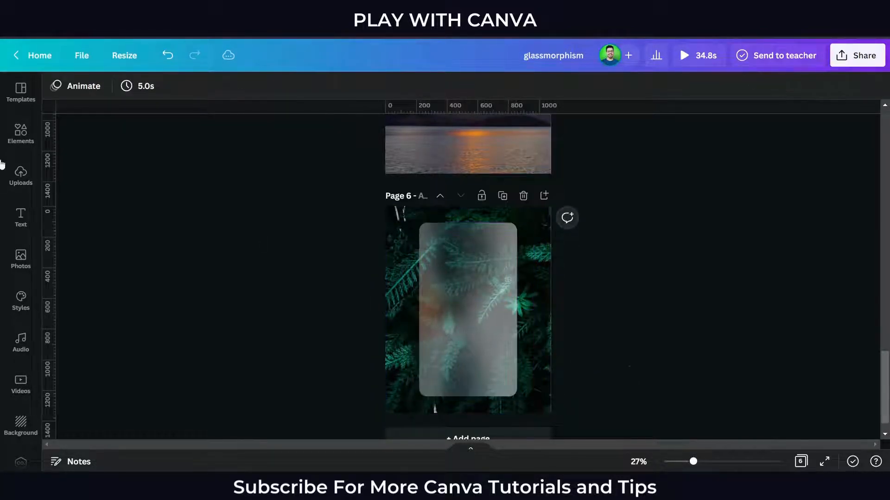
pyautogui.click(21, 134)
pyautogui.click(101, 93)
# Step: Add a 'transparent water droplet' texture and rotate it upright
pyautogui.hotkey('ctrl', 'a')
pyautogui.write('water')
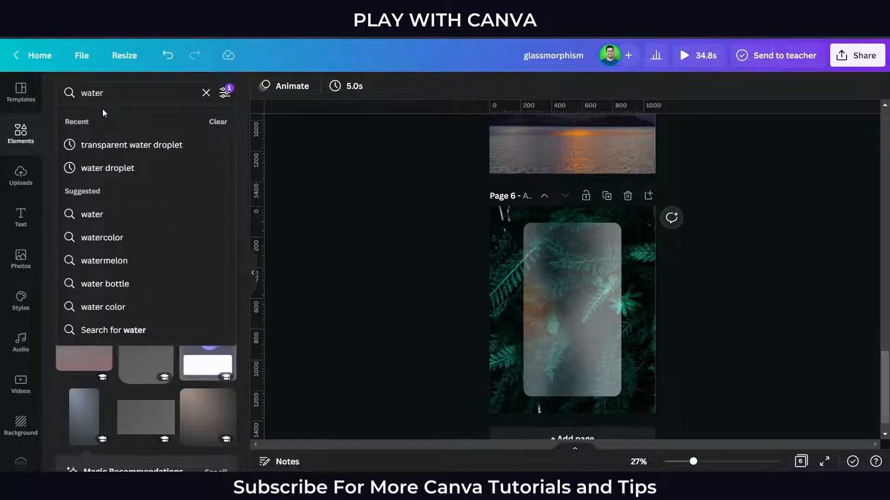
pyautogui.press('Down')
pyautogui.press('Down')
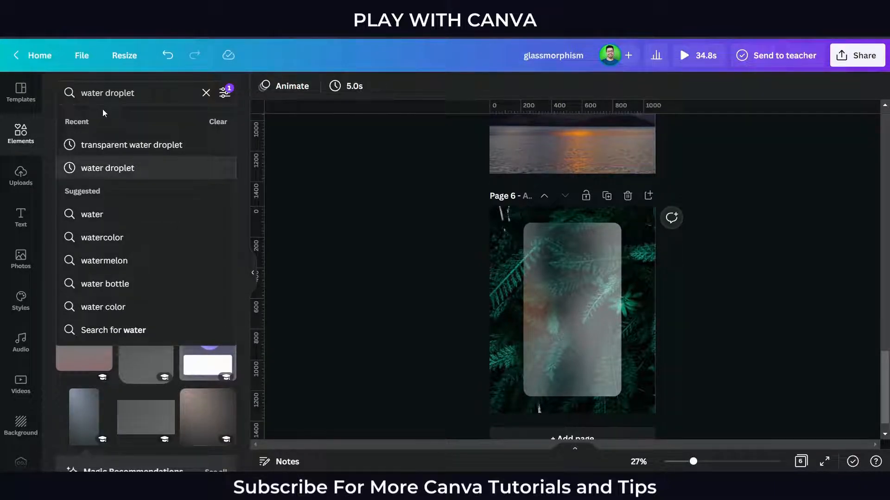
pyautogui.press('Up')
pyautogui.press('Return')
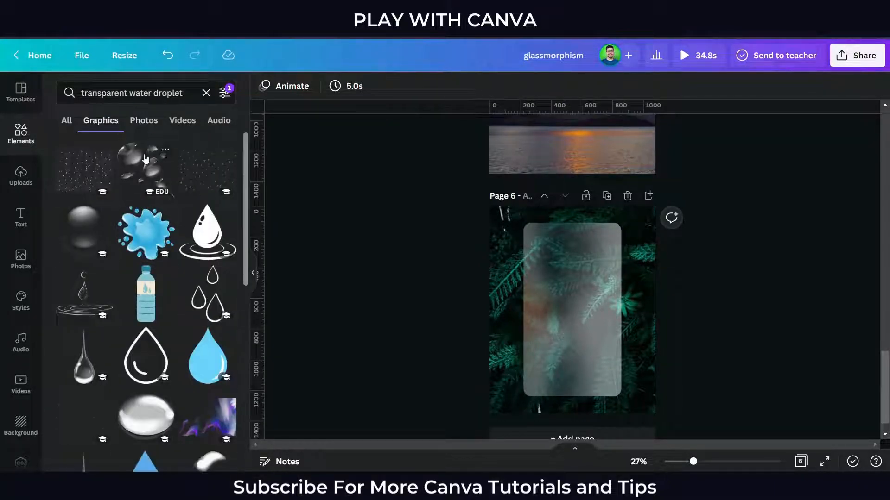
pyautogui.click(205, 177)
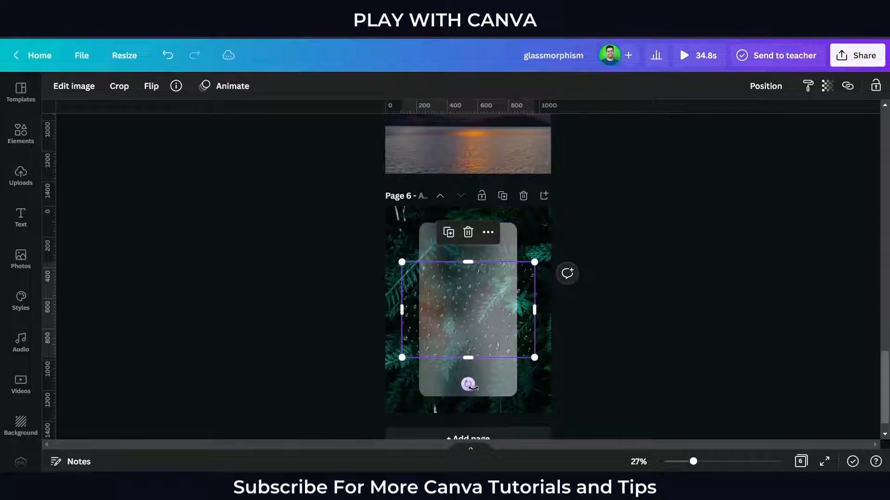
pyautogui.moveTo(467, 384); pyautogui.dragTo(377, 318)
pyautogui.click(541, 358)
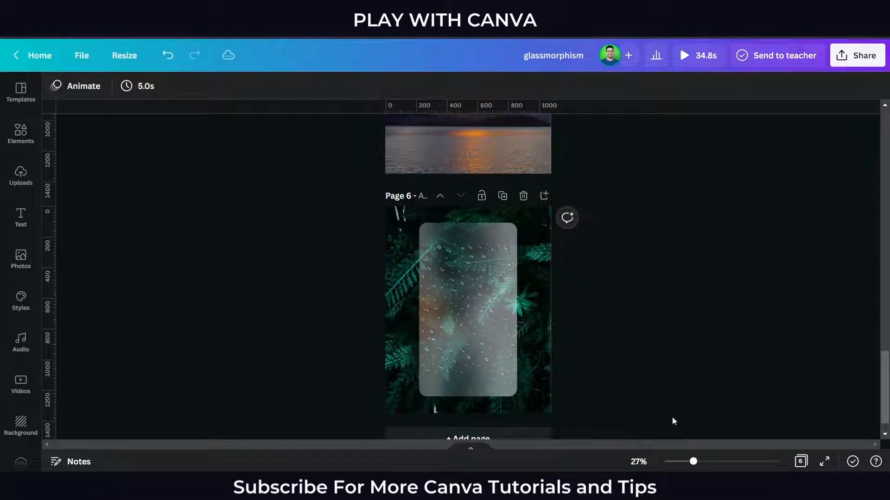
# Step: Zoom page 6 to 50% and enlarge the droplet texture over the glass card
pyautogui.moveTo(693, 461); pyautogui.dragTo(711, 460)
pyautogui.click(481, 306)
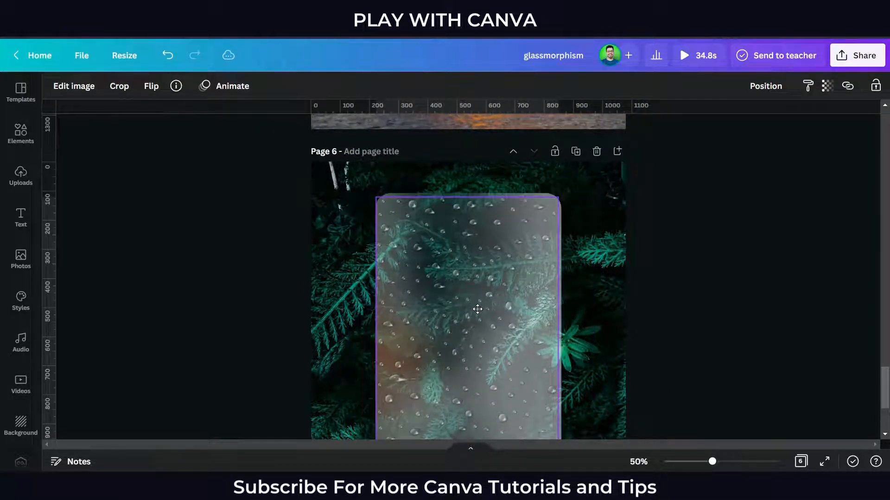
pyautogui.click(491, 319)
pyautogui.scroll(-3, 510, 325)
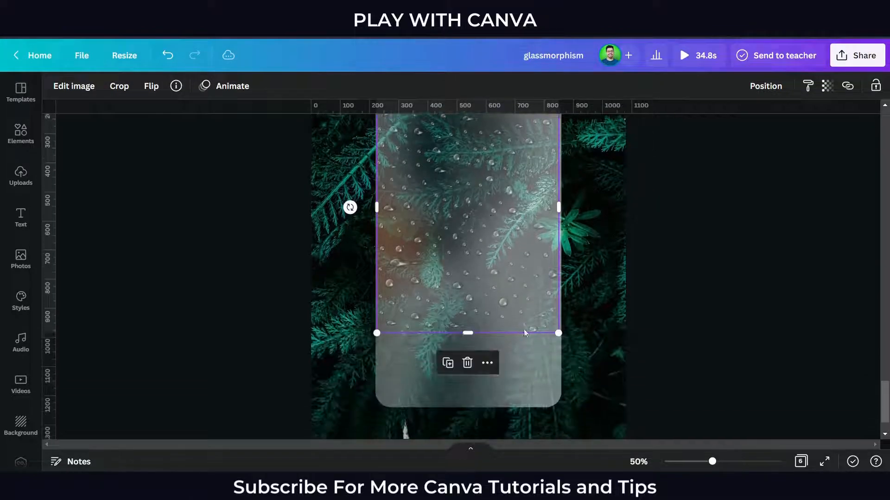
pyautogui.moveTo(559, 341); pyautogui.dragTo(578, 404)
pyautogui.moveTo(577, 369); pyautogui.dragTo(556, 370)
# Step: Trim the droplet texture's right side to the card edge
pyautogui.click(608, 374)
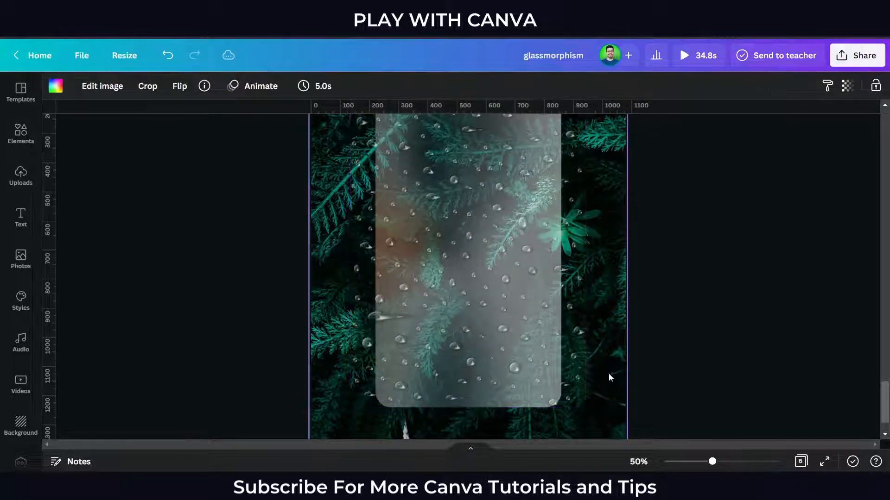
pyautogui.click(570, 355)
pyautogui.moveTo(586, 320); pyautogui.dragTo(561, 320)
pyautogui.moveTo(348, 304); pyautogui.dragTo(376, 305)
pyautogui.click(263, 338)
pyautogui.scroll(5, 220, 334)
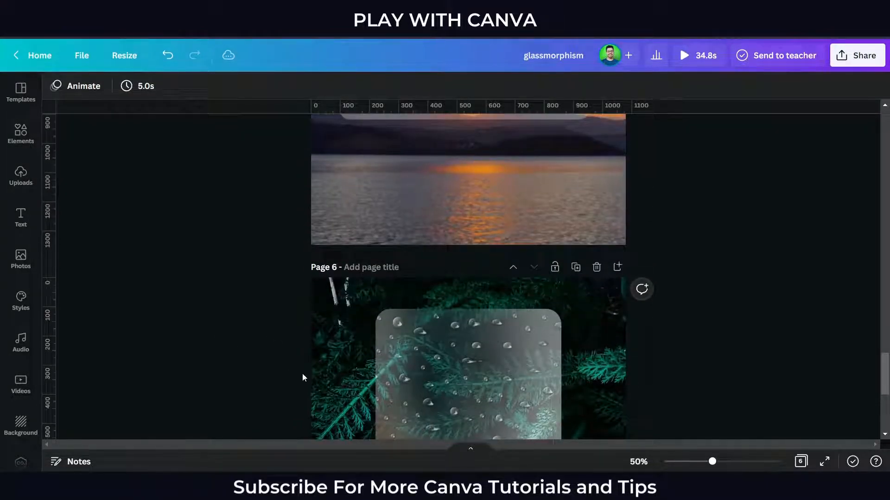
pyautogui.scroll(-5, 290, 368)
pyautogui.click(448, 319)
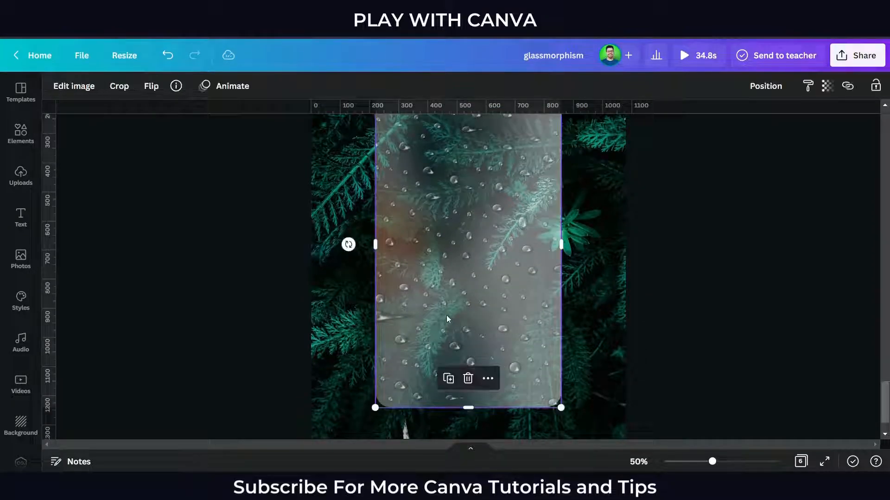
pyautogui.scroll(2, 739, 260)
pyautogui.click(733, 249)
pyautogui.click(490, 284)
# Step: Make the droplet texture partly transparent and lock it in place
pyautogui.click(827, 86)
pyautogui.moveTo(822, 133); pyautogui.dragTo(806, 144)
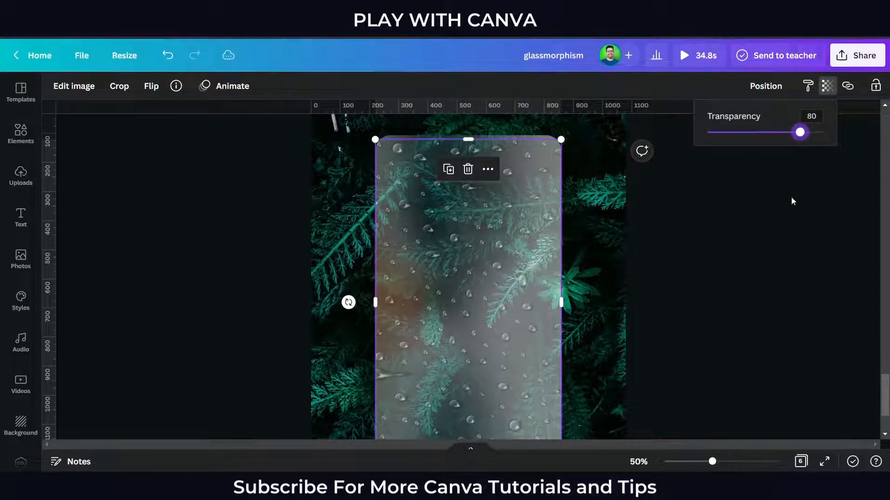
pyautogui.click(728, 260)
pyautogui.click(524, 251)
pyautogui.click(879, 86)
pyautogui.click(737, 259)
# Step: Lower the glass card's transparency, settling at 59 so the ferns show through
pyautogui.click(512, 265)
pyautogui.click(828, 87)
pyautogui.moveTo(762, 134); pyautogui.dragTo(829, 141)
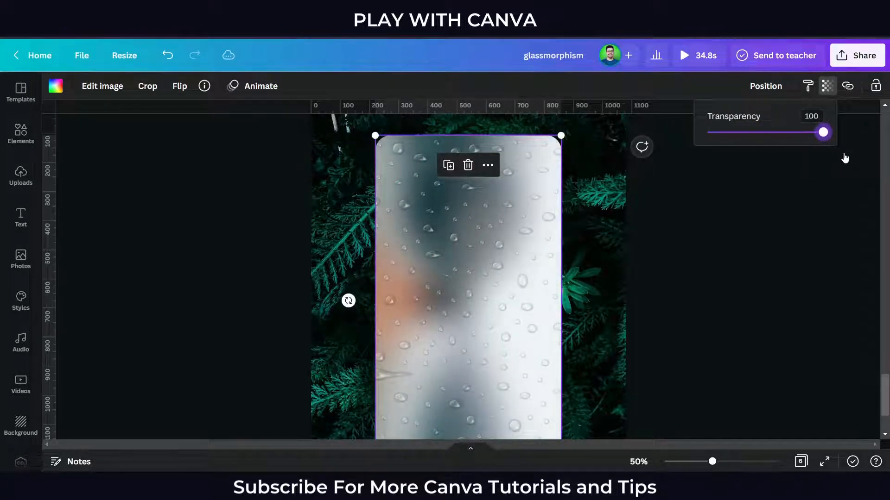
pyautogui.click(776, 274)
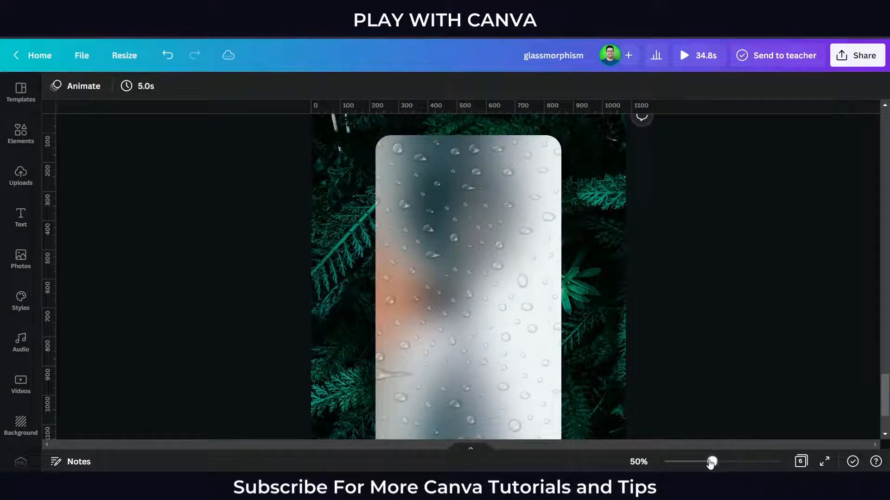
pyautogui.moveTo(712, 463); pyautogui.dragTo(703, 463)
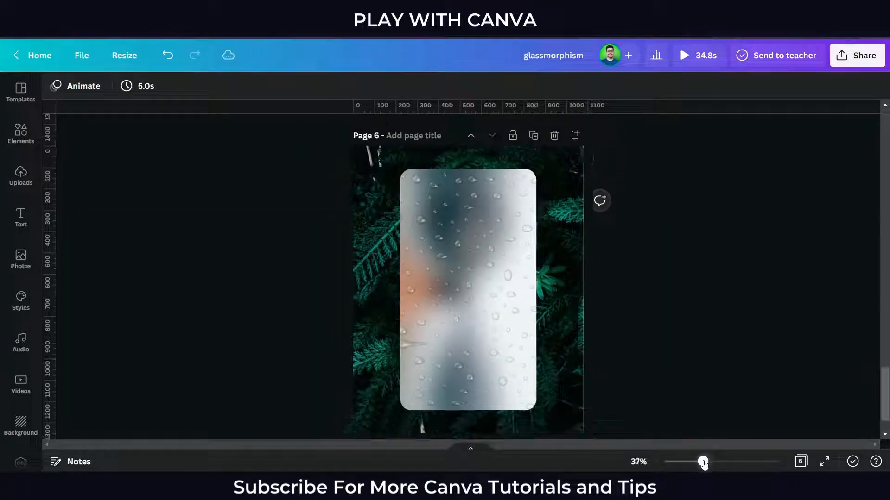
pyautogui.click(479, 298)
pyautogui.click(827, 85)
pyautogui.moveTo(790, 133); pyautogui.dragTo(776, 146)
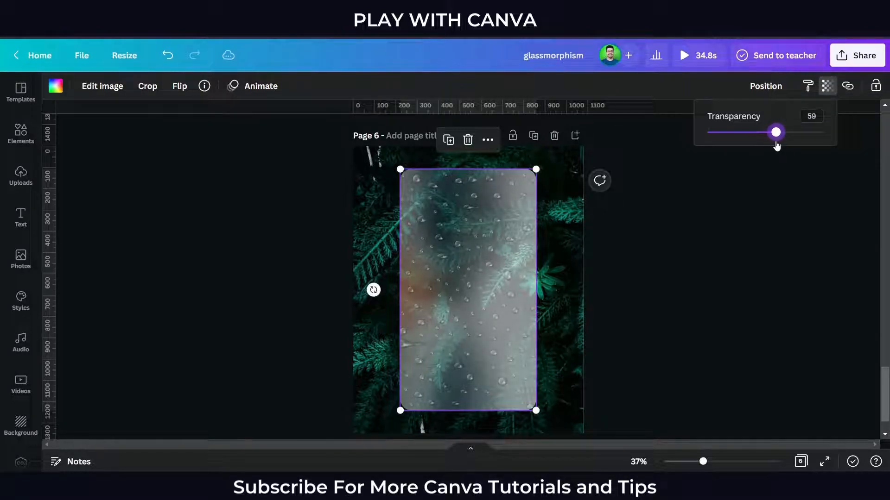
pyautogui.click(742, 220)
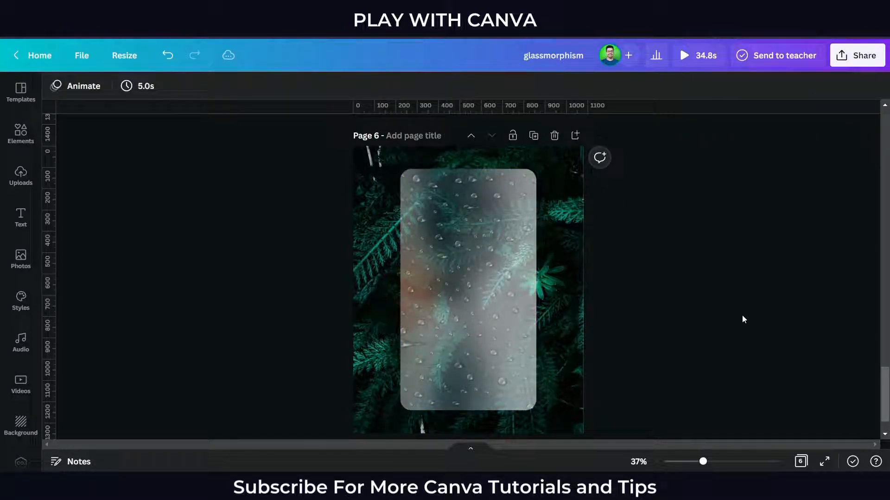
# Step: Search elements for 'cloud', add the teal cloud graphic and recolour it light grey
pyautogui.click(20, 133)
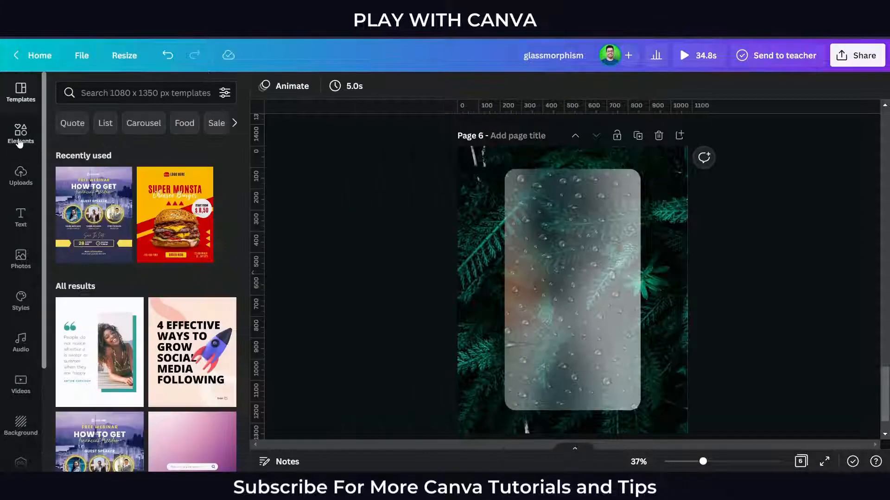
pyautogui.click(98, 101)
pyautogui.hotkey('ctrl', 'a')
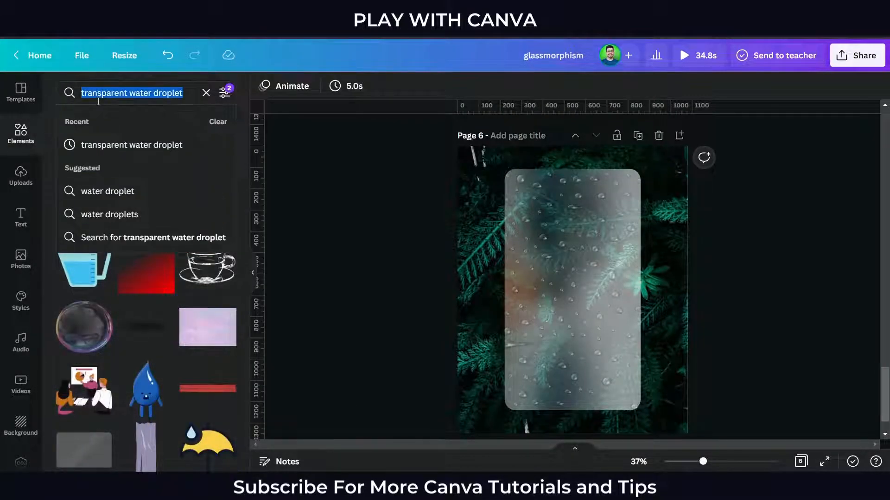
pyautogui.write('cloud')
pyautogui.press('Return')
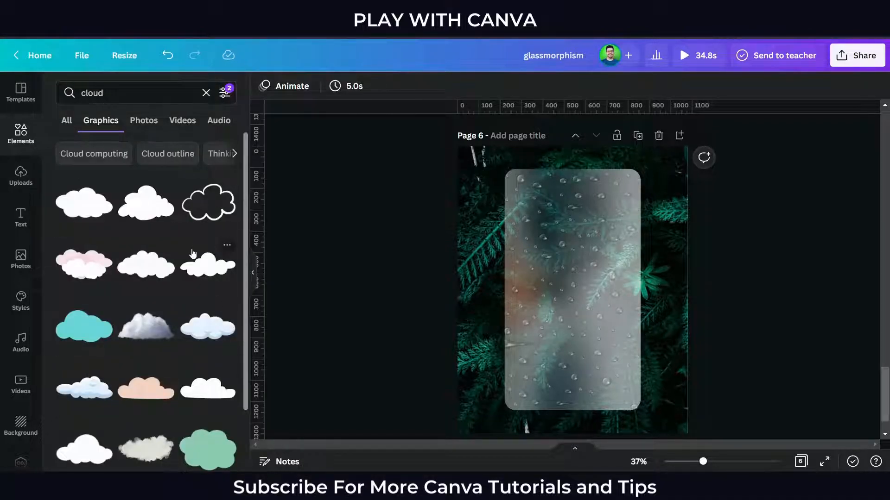
pyautogui.scroll(-5, 190, 274)
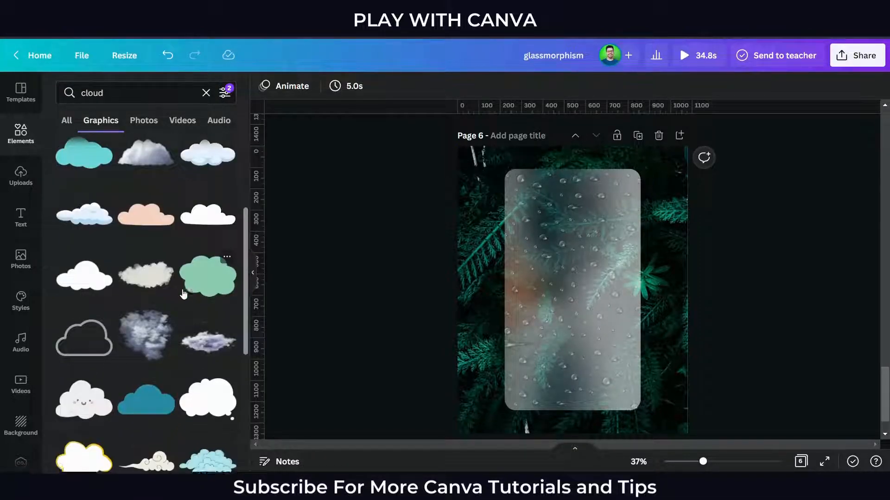
pyautogui.click(160, 360)
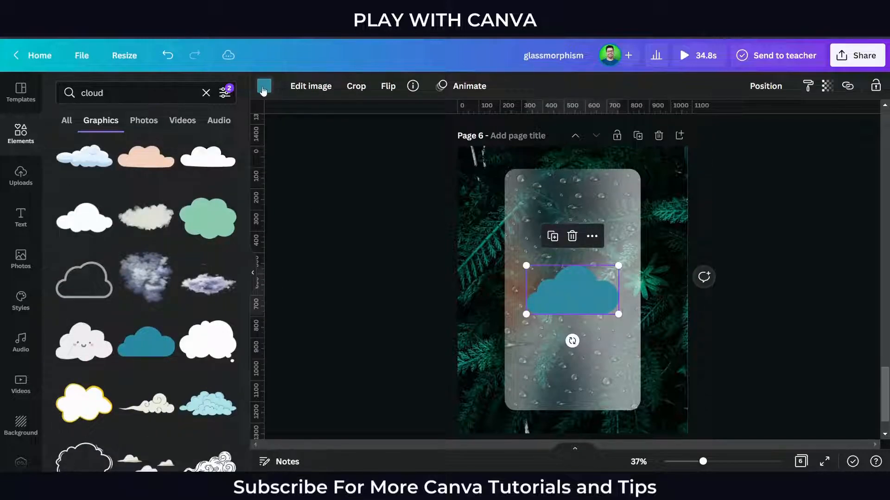
pyautogui.click(263, 88)
pyautogui.click(192, 228)
# Step: Move the cloud near the card top, set its transparency to about 50, and send it to back
pyautogui.moveTo(572, 291); pyautogui.dragTo(573, 230)
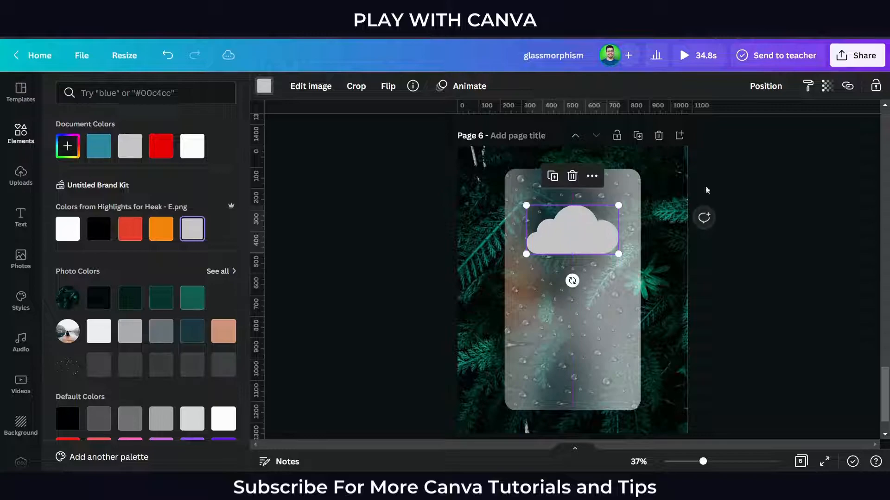
pyautogui.click(827, 87)
pyautogui.moveTo(822, 133); pyautogui.dragTo(782, 135)
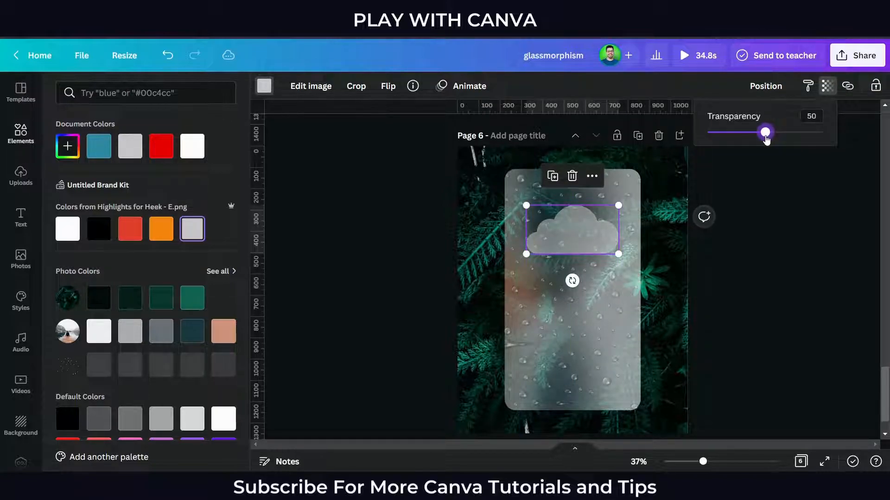
pyautogui.click(754, 216)
pyautogui.click(730, 330)
pyautogui.click(593, 244)
pyautogui.rightClick(594, 245)
pyautogui.click(633, 322)
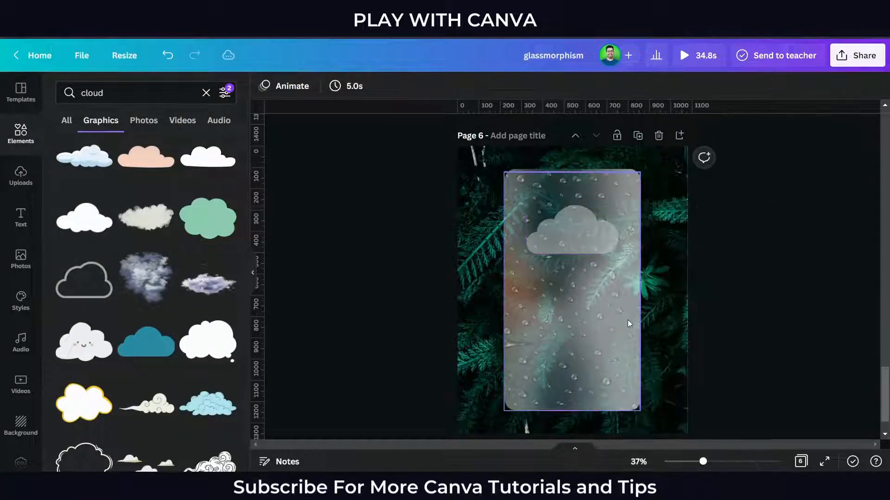
# Step: Add a text box and paste in the '18°C' text copied from page 3
pyautogui.press('t')
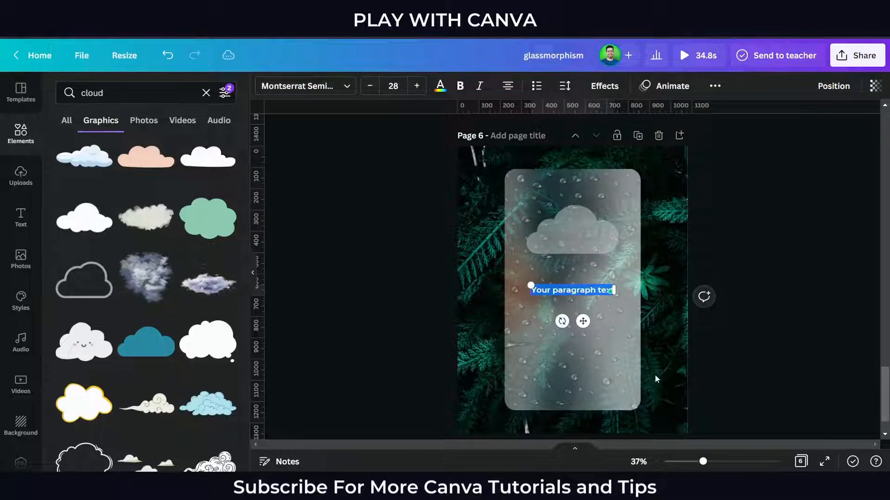
pyautogui.write('2')
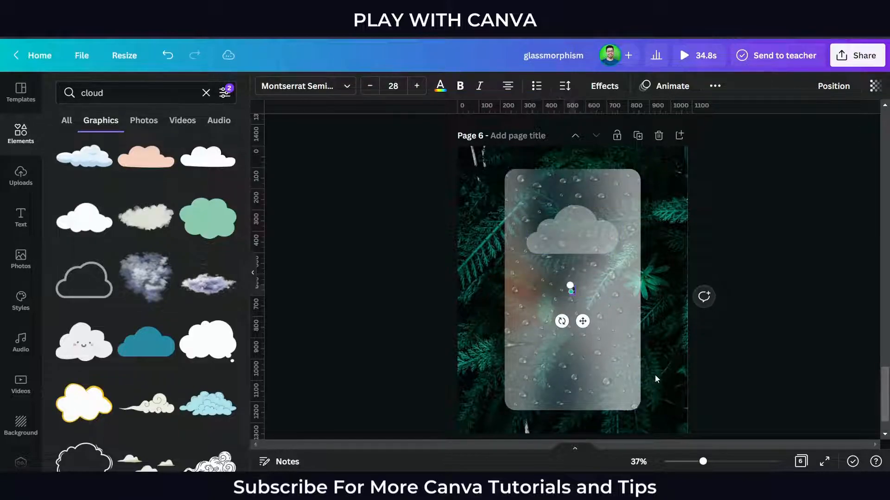
pyautogui.click(772, 354)
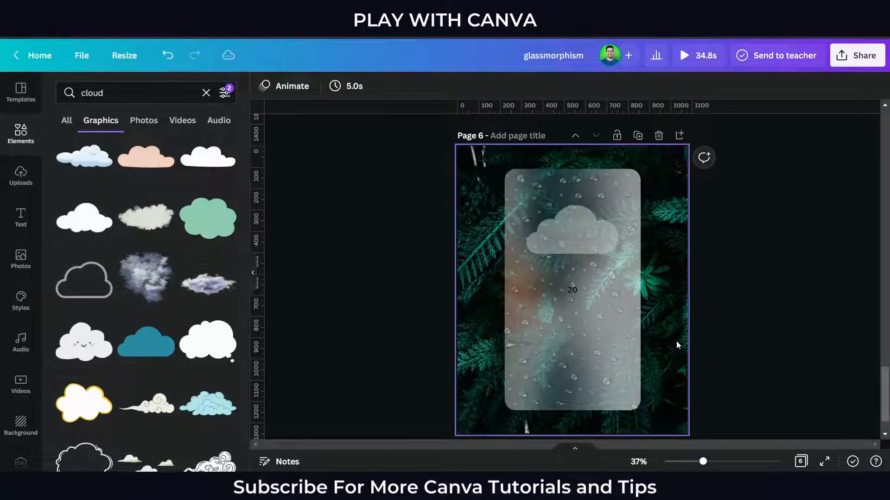
pyautogui.scroll(10, 726, 257)
pyautogui.scroll(10, 693, 264)
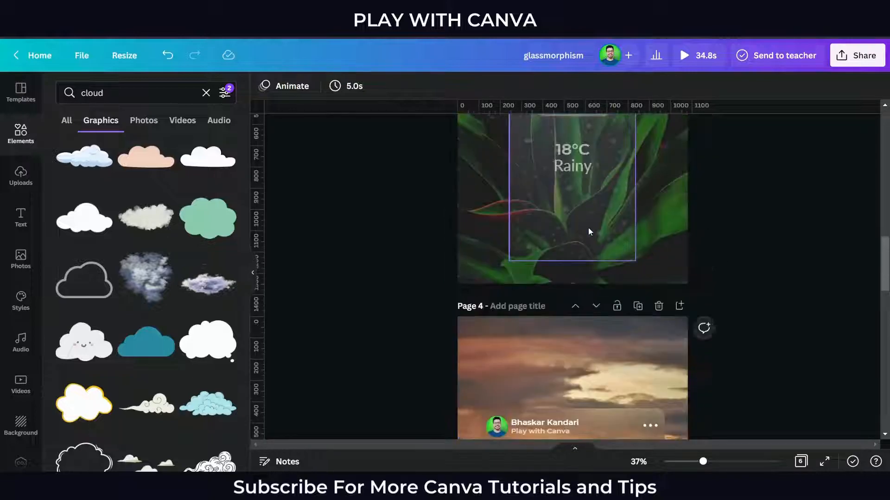
pyautogui.click(571, 324)
pyautogui.doubleClick(572, 325)
pyautogui.hotkey('ctrl', 'c')
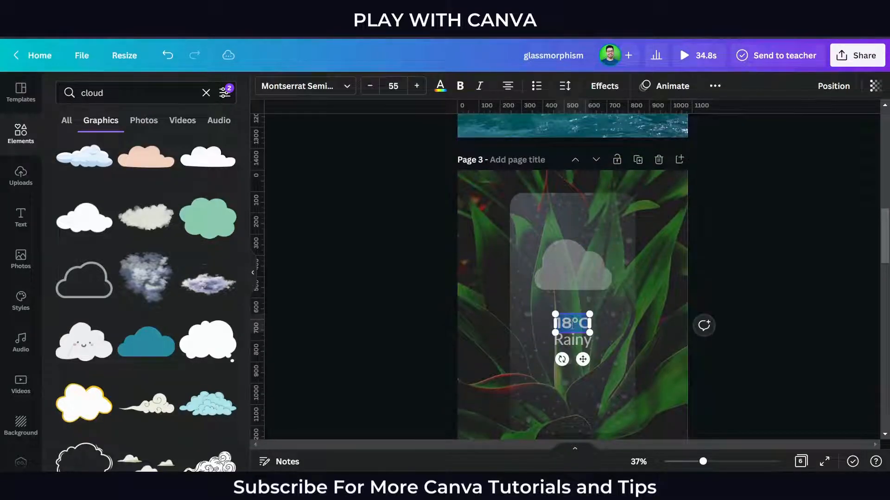
pyautogui.scroll(-15, 722, 361)
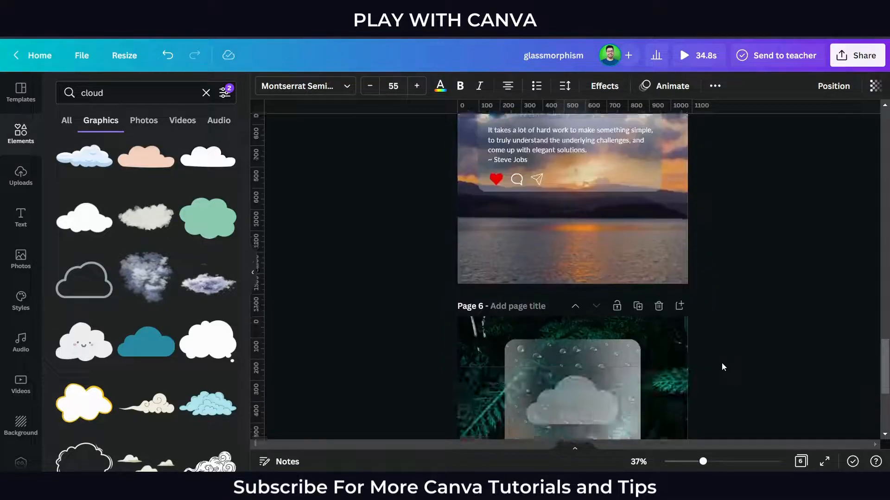
pyautogui.keyDown('ctrl'); pyautogui.scroll(1, 727, 382); pyautogui.keyUp('ctrl')
pyautogui.keyDown('ctrl'); pyautogui.scroll(3, 726, 387); pyautogui.keyUp('ctrl')
pyautogui.click(573, 229)
pyautogui.doubleClick(573, 228)
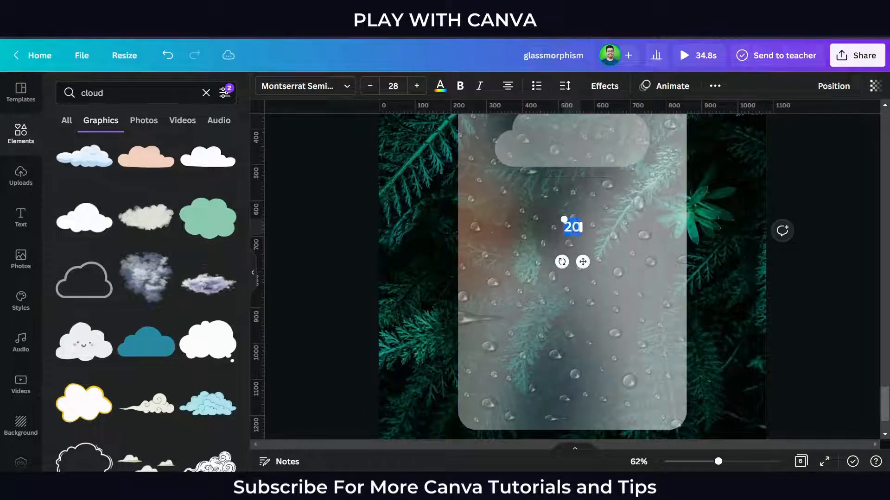
pyautogui.hotkey('ctrl', 'v')
# Step: Set the temperature text to size 50, change it to '20°C' and colour it white
pyautogui.click(397, 92)
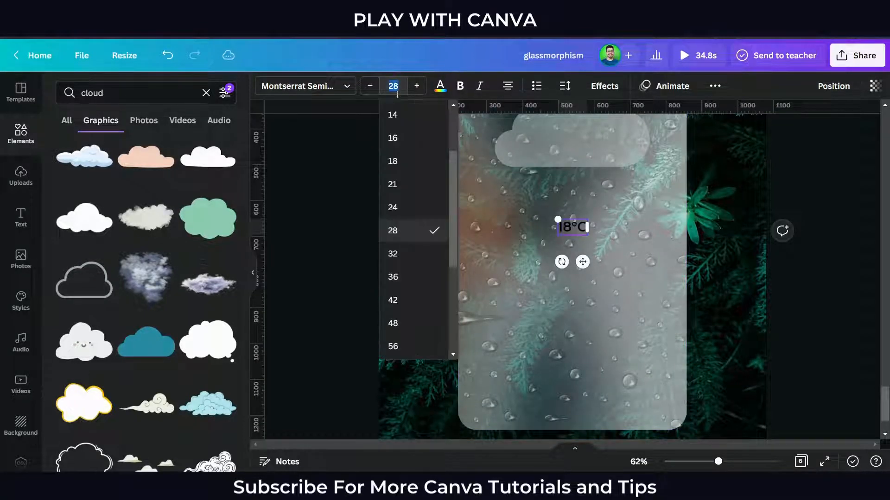
pyautogui.press('Return')
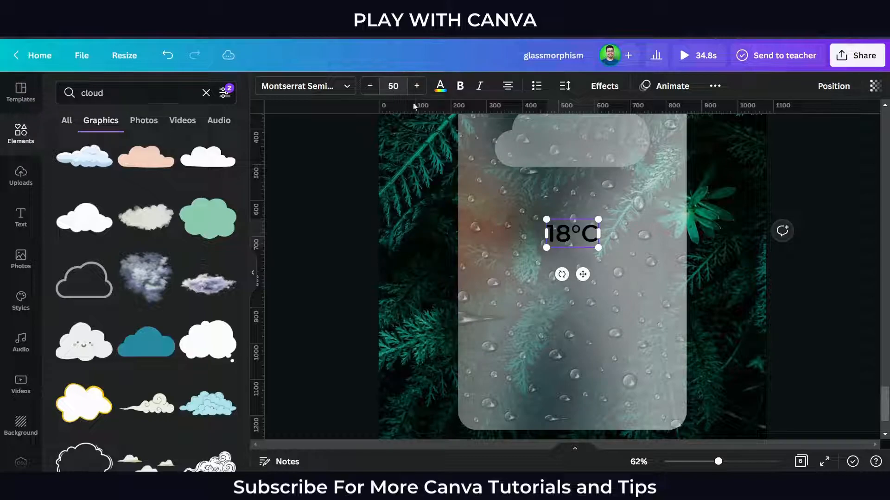
pyautogui.doubleClick(551, 234)
pyautogui.write('20')
pyautogui.hotkey('ctrl', 'a')
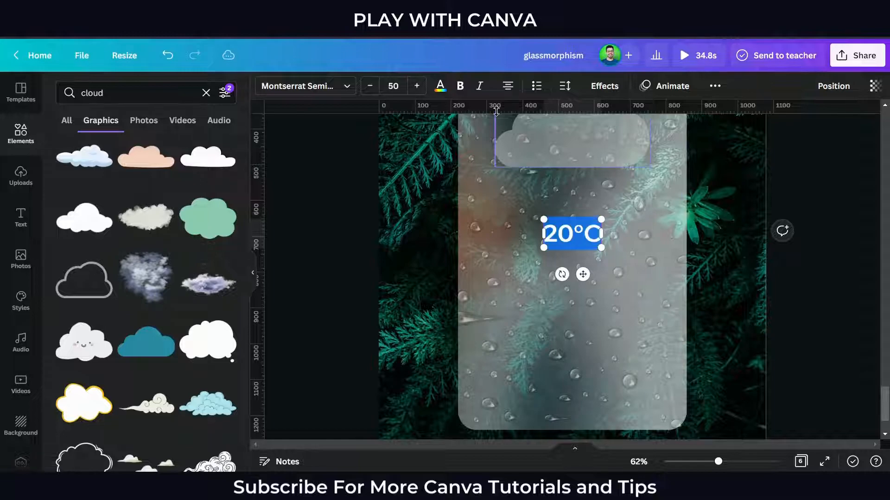
pyautogui.click(440, 90)
pyautogui.click(193, 147)
pyautogui.click(326, 252)
pyautogui.click(339, 252)
pyautogui.click(342, 246)
# Step: Duplicate the '20°C' label and place the copy just below it
pyautogui.click(252, 280)
pyautogui.click(320, 260)
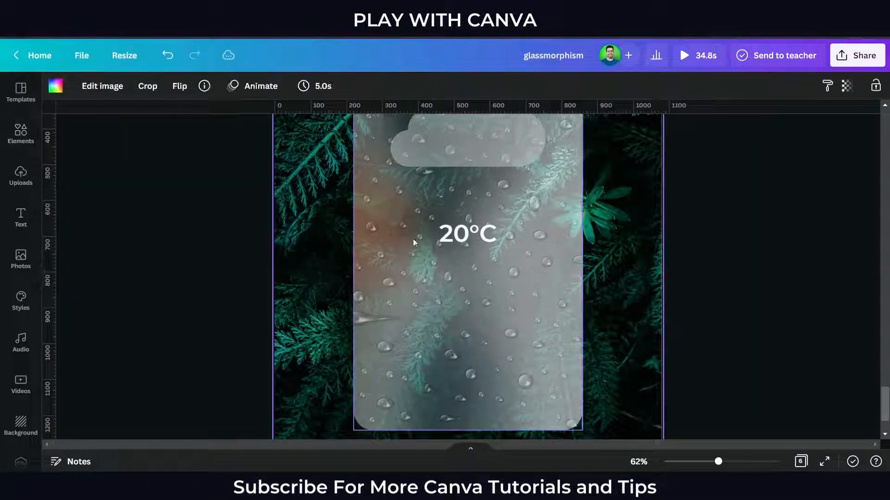
pyautogui.click(450, 235)
pyautogui.hotkey('ctrl', 'd')
pyautogui.moveTo(482, 246); pyautogui.dragTo(459, 268)
# Step: Move the duplicate label slightly lower and change its text to 'Rainy'
pyautogui.click(347, 278)
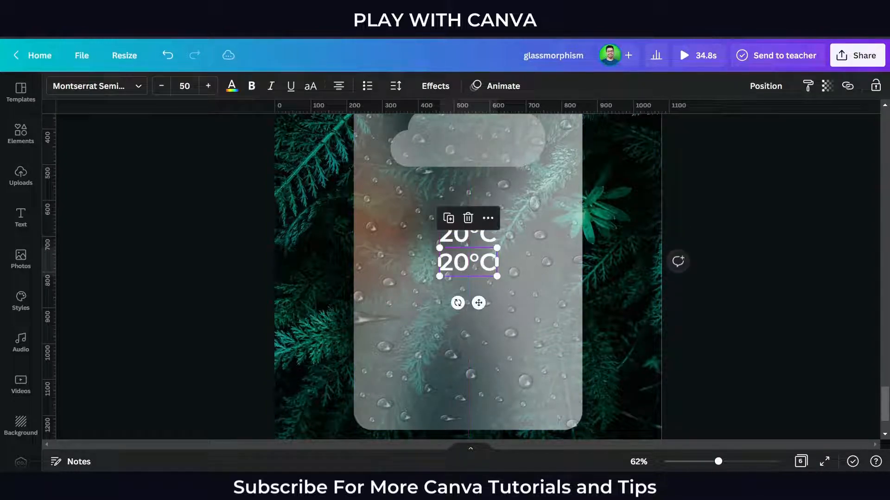
pyautogui.doubleClick(460, 263)
pyautogui.write('rai')
pyautogui.press('BackSpace')
pyautogui.press('BackSpace')
pyautogui.press('BackSpace')
pyautogui.write('Raion')
pyautogui.press('BackSpace')
pyautogui.press('BackSpace')
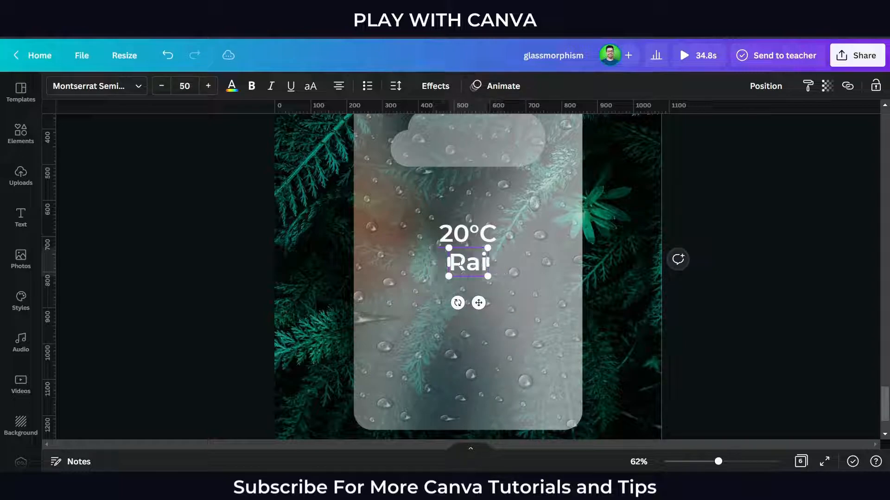
pyautogui.write('nt')
pyautogui.press('BackSpace')
pyautogui.write('y')
pyautogui.click(621, 304)
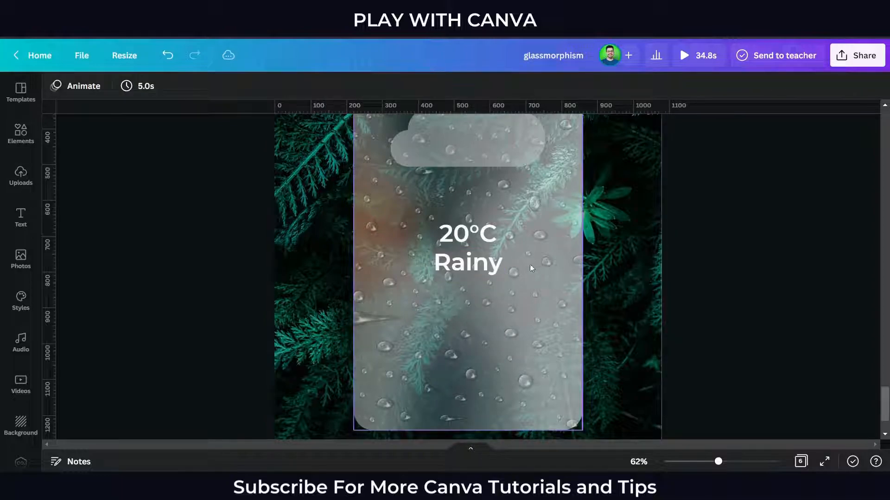
# Step: Make the 20°C label partly transparent and give the Rainy label transparency 50
pyautogui.click(485, 240)
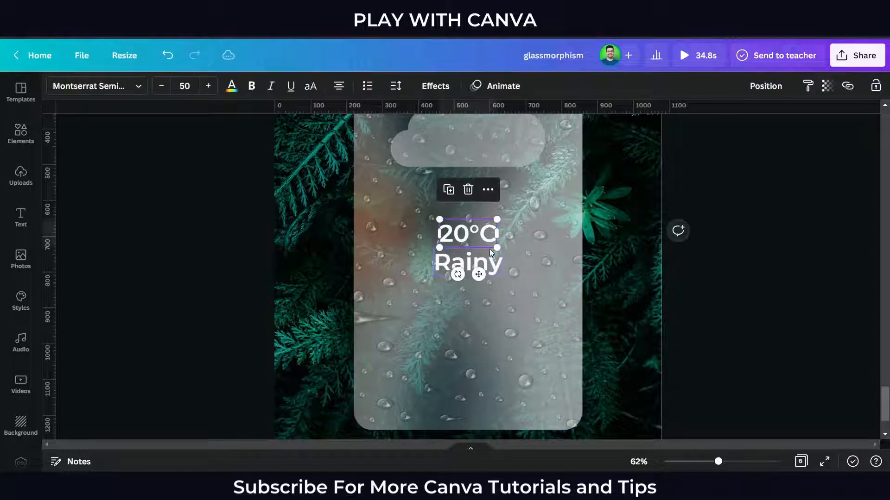
pyautogui.click(826, 86)
pyautogui.moveTo(795, 135); pyautogui.dragTo(780, 137)
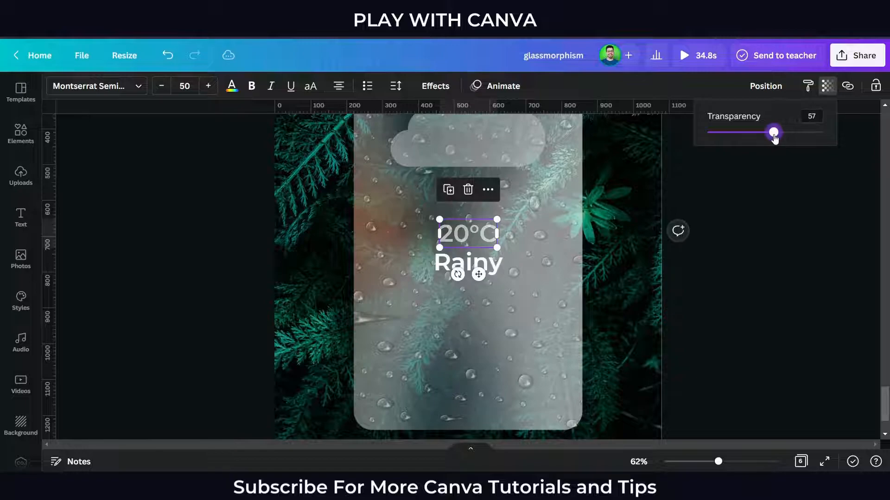
pyautogui.click(776, 185)
pyautogui.click(503, 254)
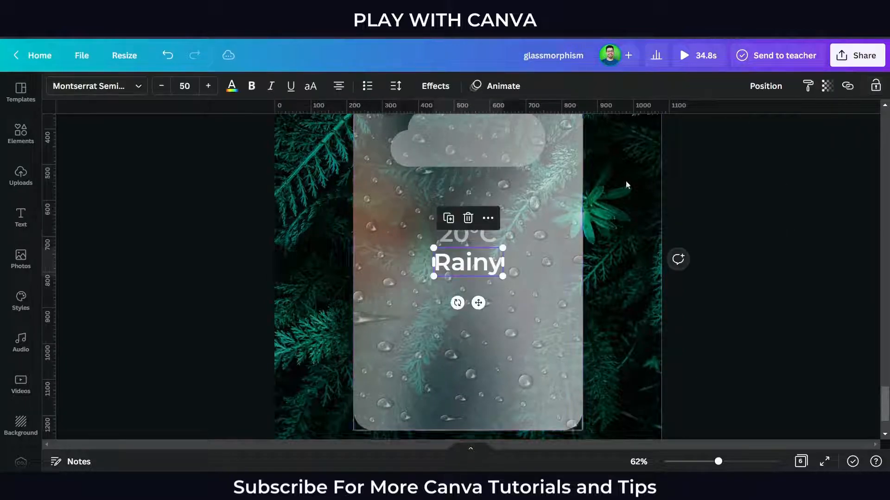
pyautogui.click(827, 87)
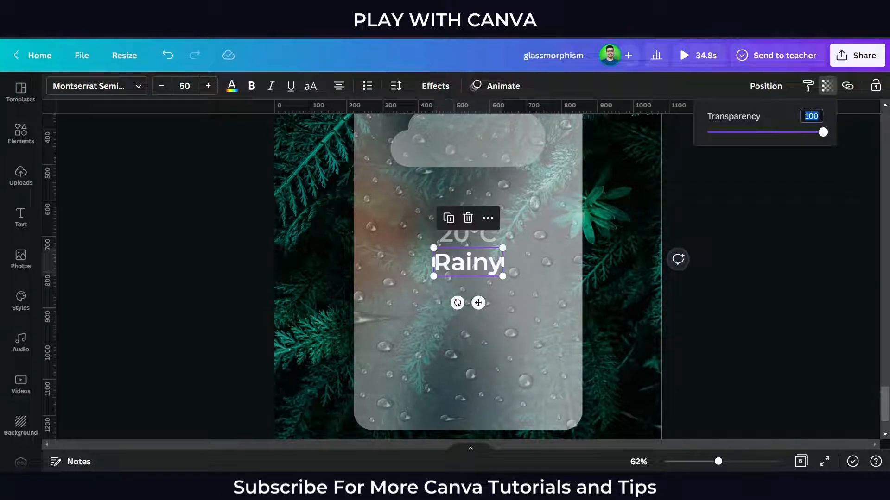
pyautogui.press('Return')
pyautogui.click(829, 277)
# Step: Set the Rainy label's font to Lato and enlarge it to size 63.2
pyautogui.click(464, 263)
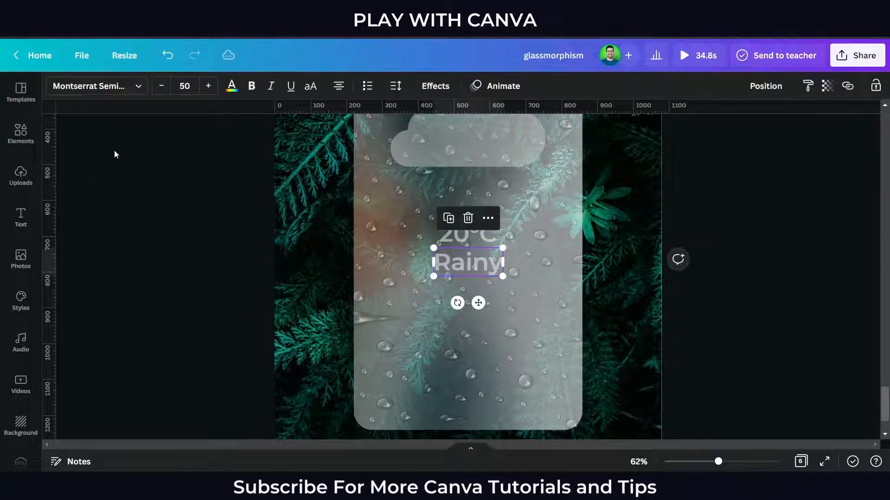
pyautogui.click(138, 86)
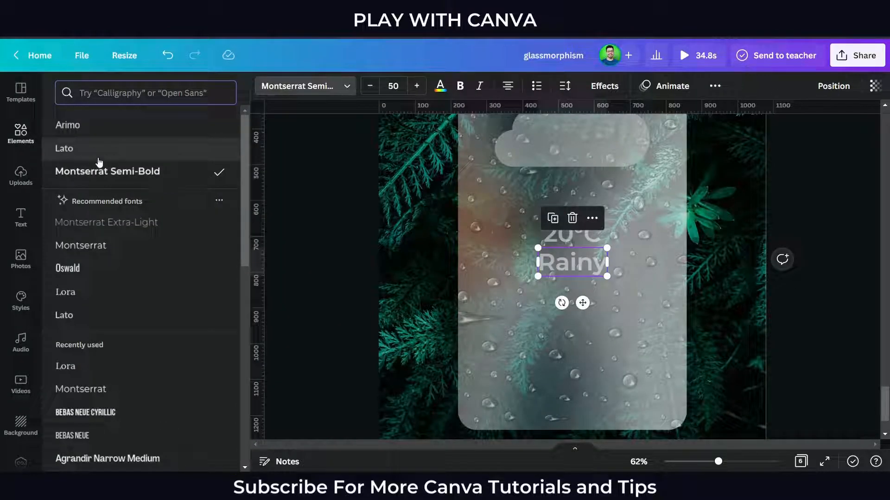
pyautogui.click(95, 148)
pyautogui.click(799, 313)
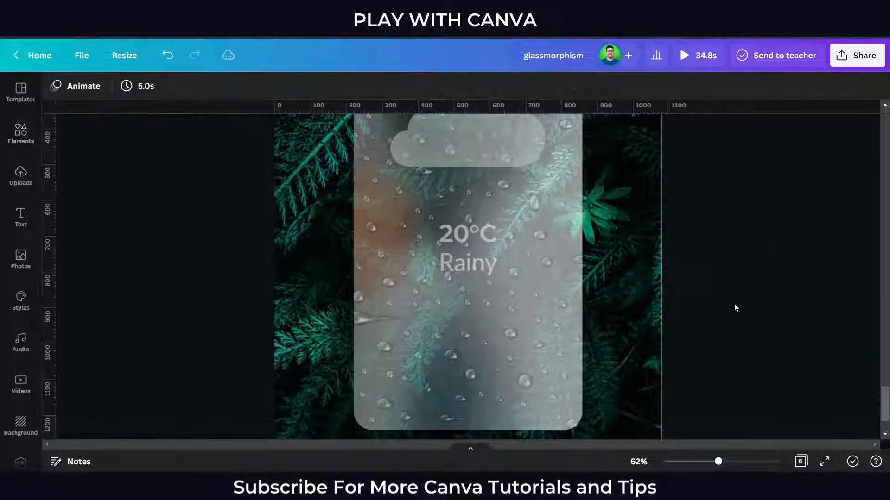
pyautogui.click(487, 259)
pyautogui.moveTo(498, 276); pyautogui.dragTo(519, 261)
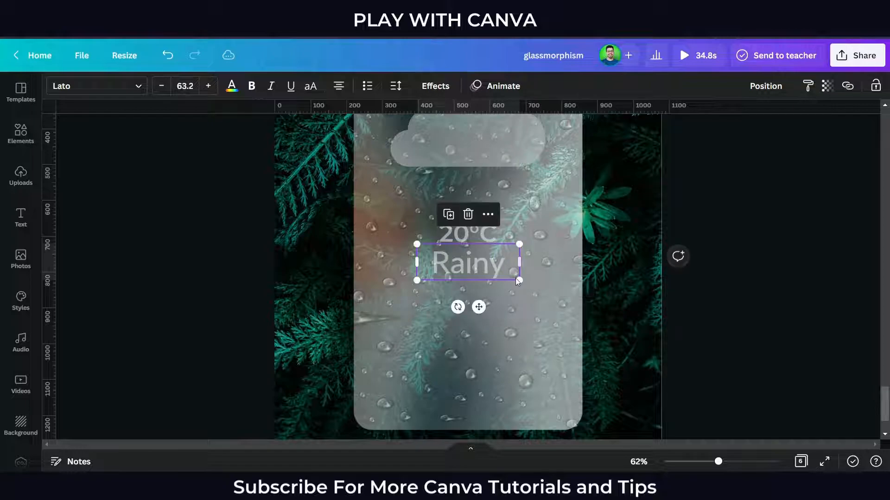
pyautogui.click(607, 276)
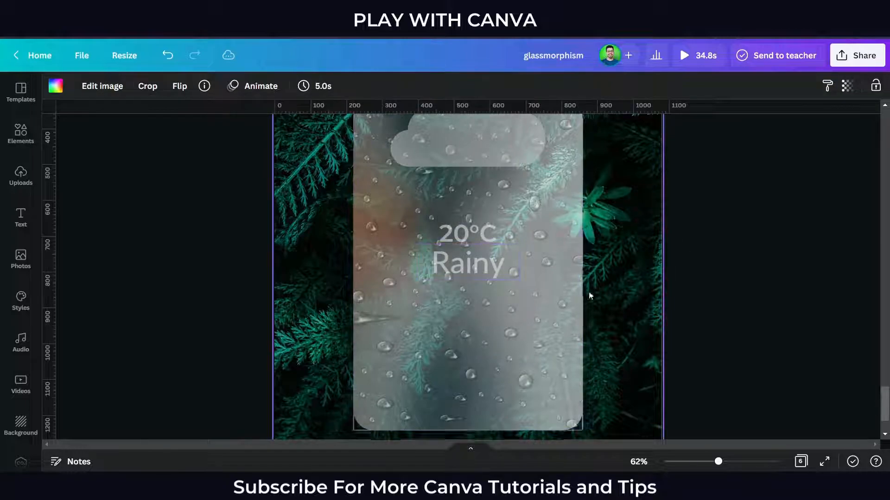
# Step: Check the pages down to page 6, then start the full-screen presentation from the quote card
pyautogui.scroll(-2, 721, 332)
pyautogui.click(722, 332)
pyautogui.scroll(-2, 721, 332)
pyautogui.scroll(-2, 714, 333)
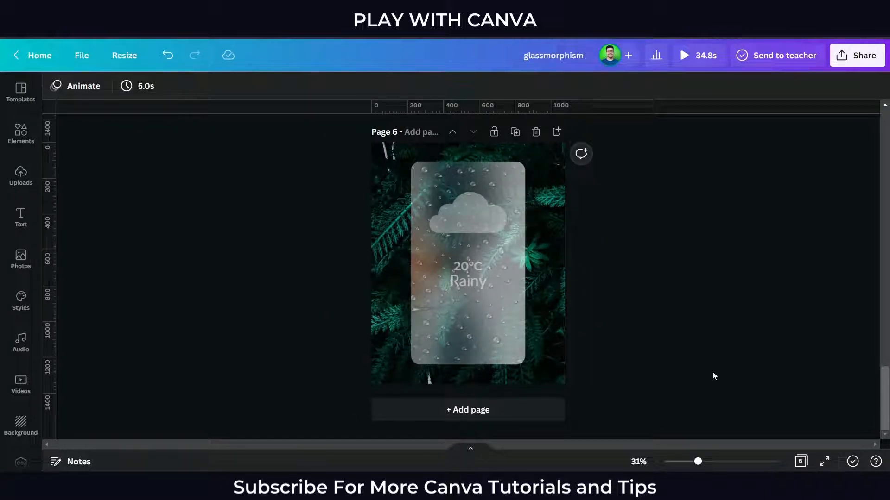
pyautogui.scroll(2, 713, 375)
pyautogui.scroll(-2, 713, 373)
pyautogui.click(824, 463)
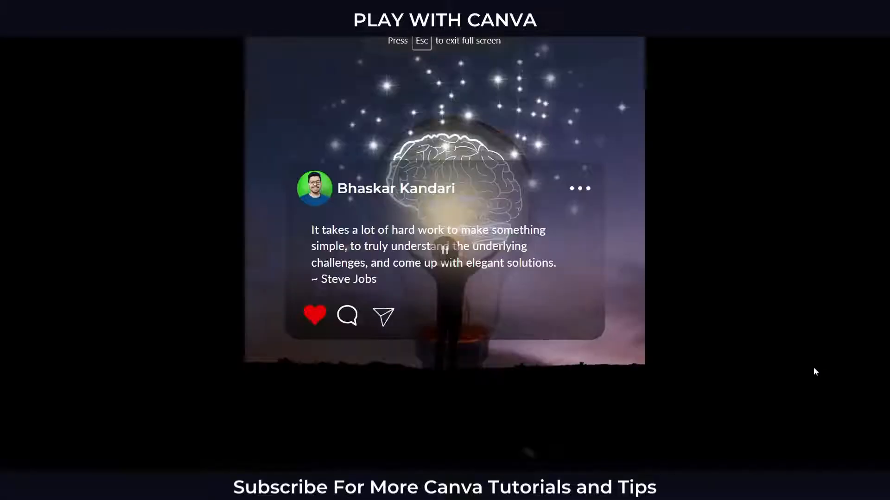